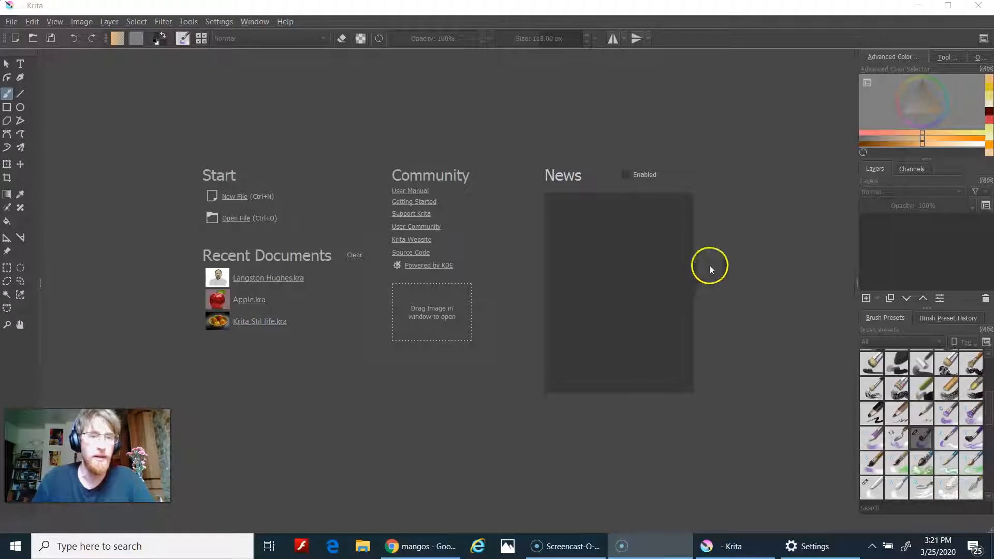
# Step: Show the Undo History docker and dock it between the color selector and the Layers docker
pyautogui.click(216, 22)
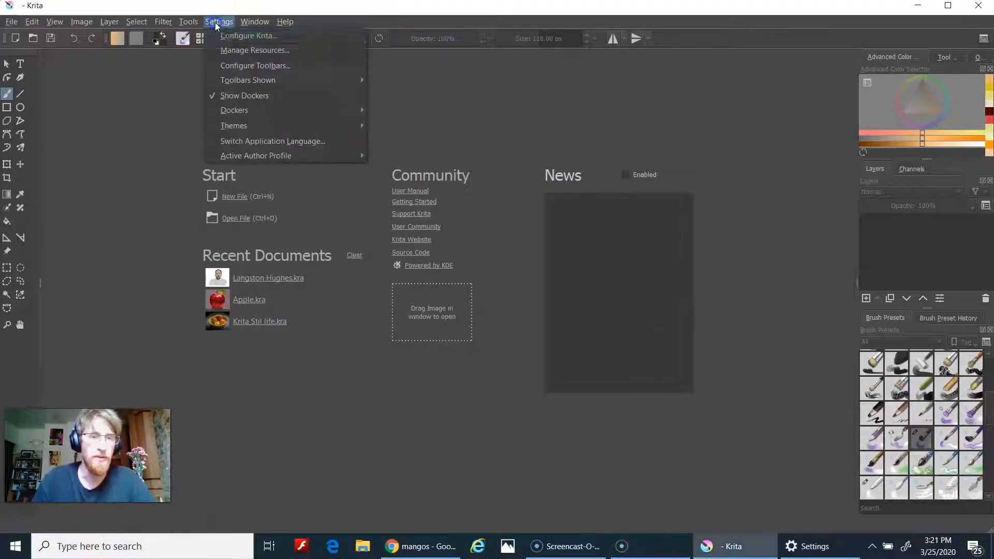
pyautogui.moveTo(255, 108)
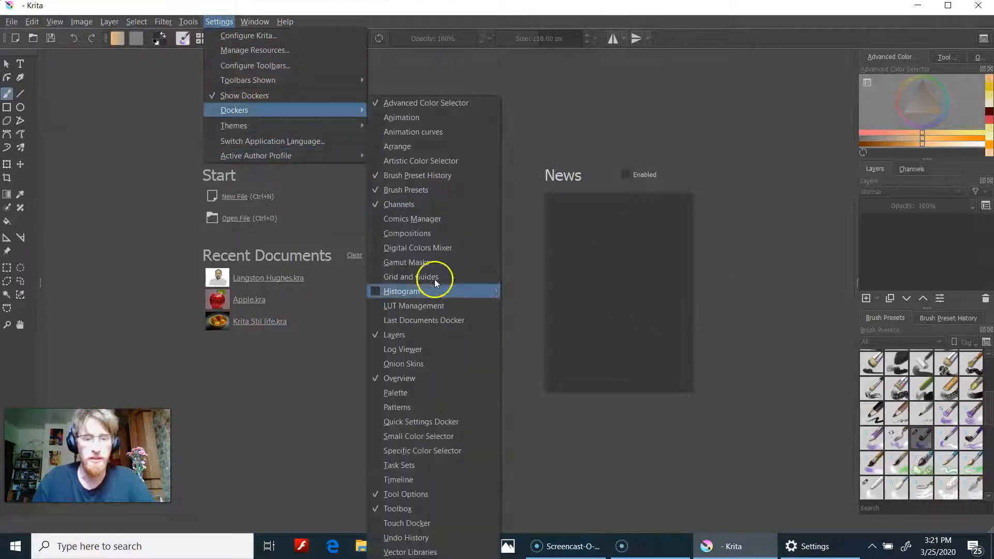
pyautogui.click(443, 540)
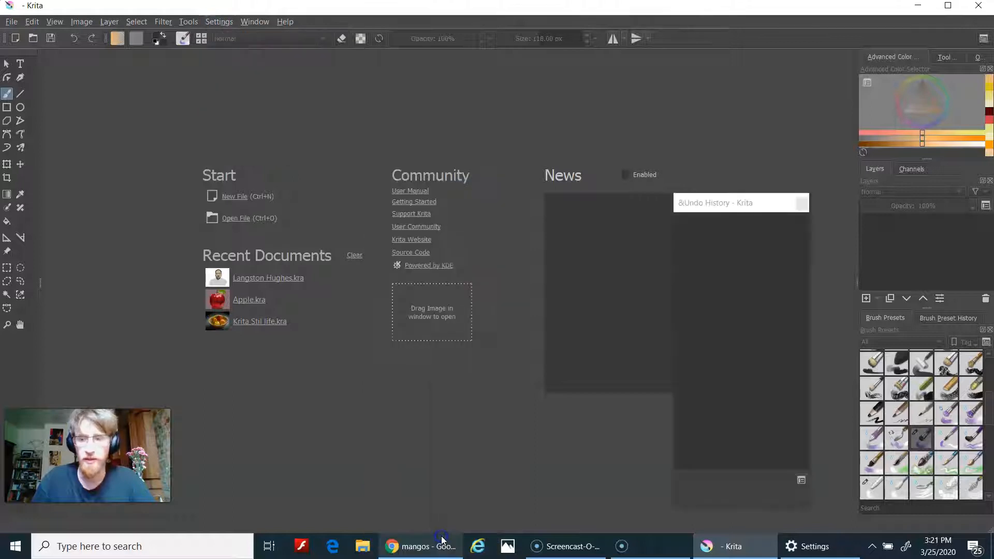
pyautogui.moveTo(730, 216)
pyautogui.mouseDown()
pyautogui.moveTo(794, 194)
pyautogui.moveTo(954, 170)
pyautogui.moveTo(761, 184)
pyautogui.moveTo(949, 164)
pyautogui.moveTo(977, 217)
pyautogui.moveTo(948, 204)
pyautogui.moveTo(963, 182)
pyautogui.moveTo(978, 207)
pyautogui.moveTo(972, 184)
pyautogui.mouseUp()
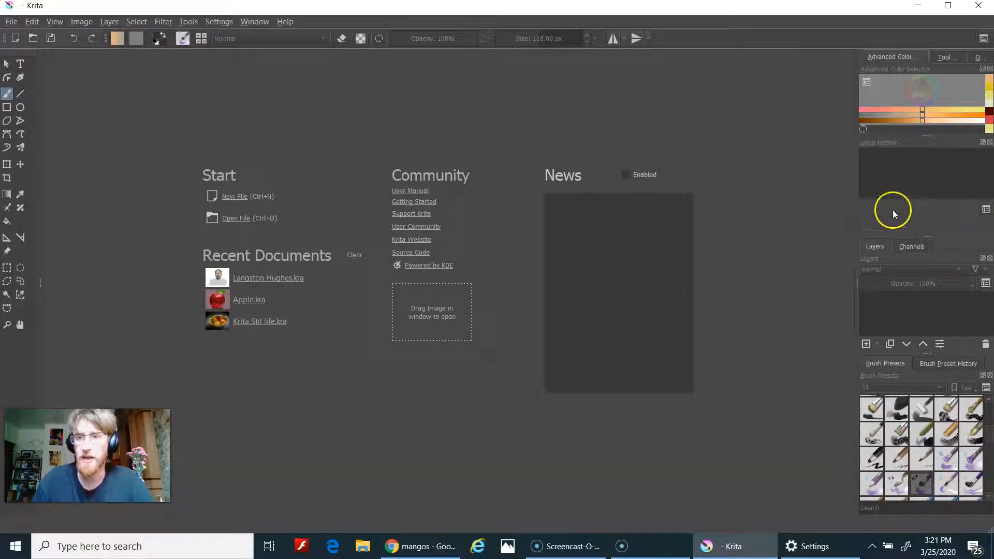
pyautogui.moveTo(927, 237); pyautogui.dragTo(928, 208)
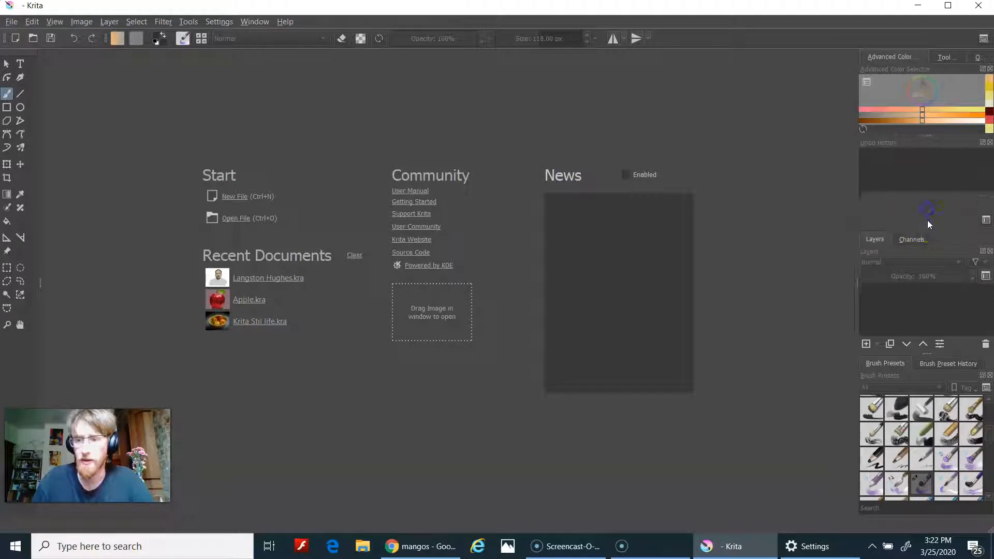
# Step: Group Undo History with the Layers and Channels dockers, order it between them, and bring Layers to the front
pyautogui.moveTo(878, 139); pyautogui.dragTo(939, 174)
pyautogui.click(928, 168)
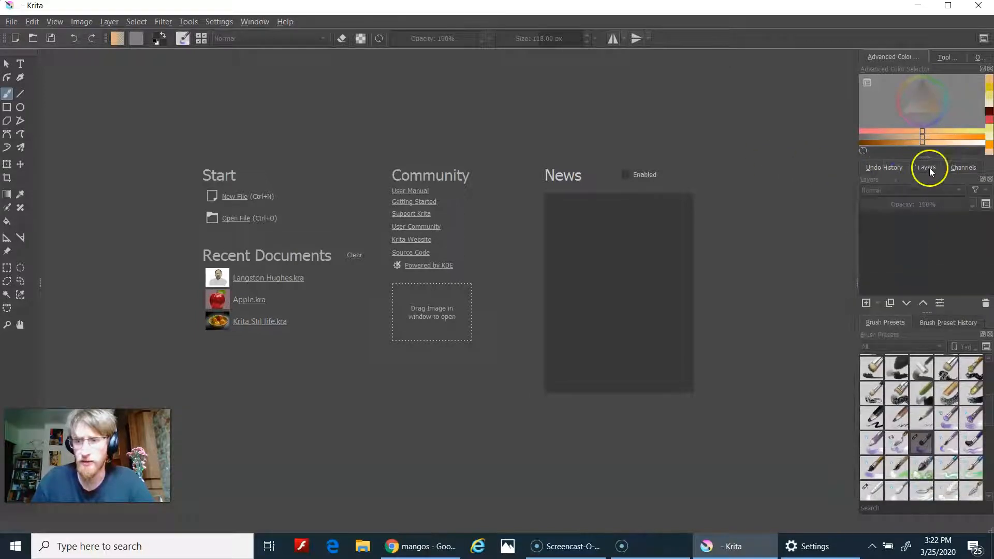
pyautogui.click(903, 168)
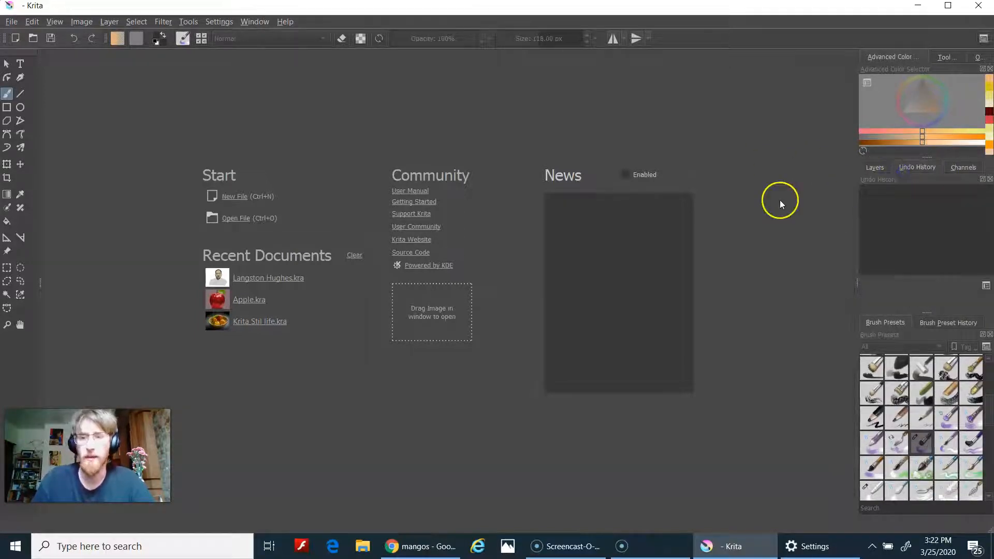
pyautogui.click(965, 167)
pyautogui.moveTo(967, 170); pyautogui.dragTo(763, 197)
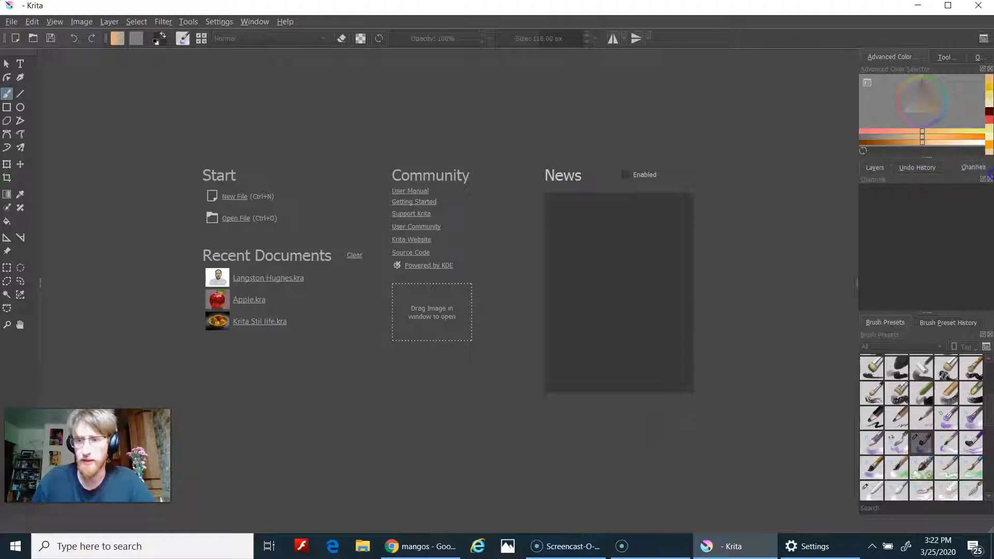
pyautogui.click(872, 169)
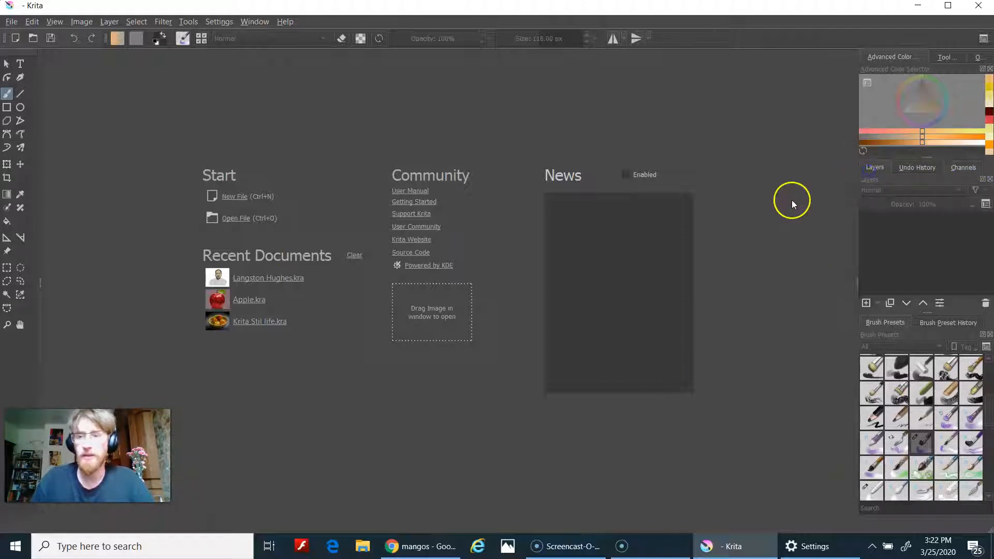
# Step: Create a new document with the predefined US Letter (300 ppi) size in portrait orientation
pyautogui.click(235, 196)
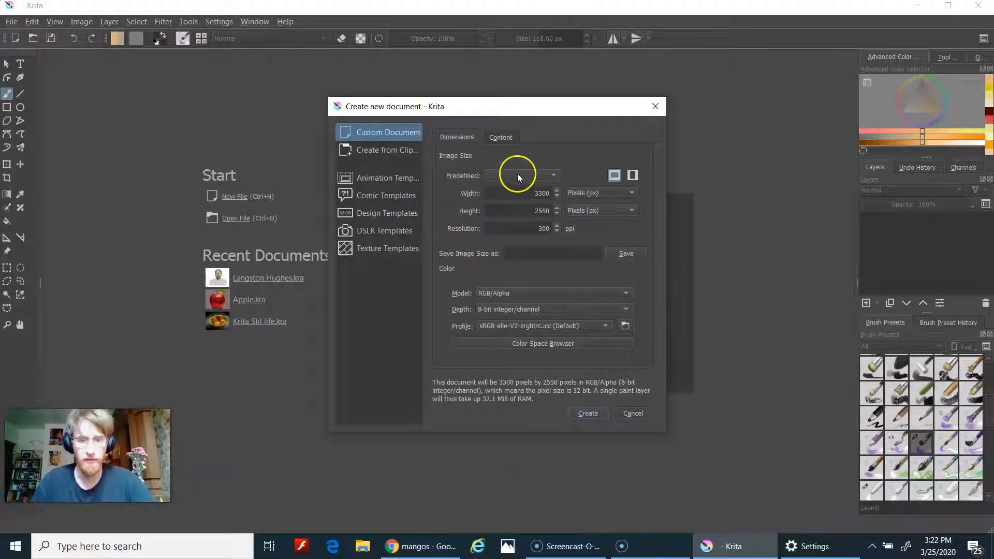
pyautogui.click(517, 174)
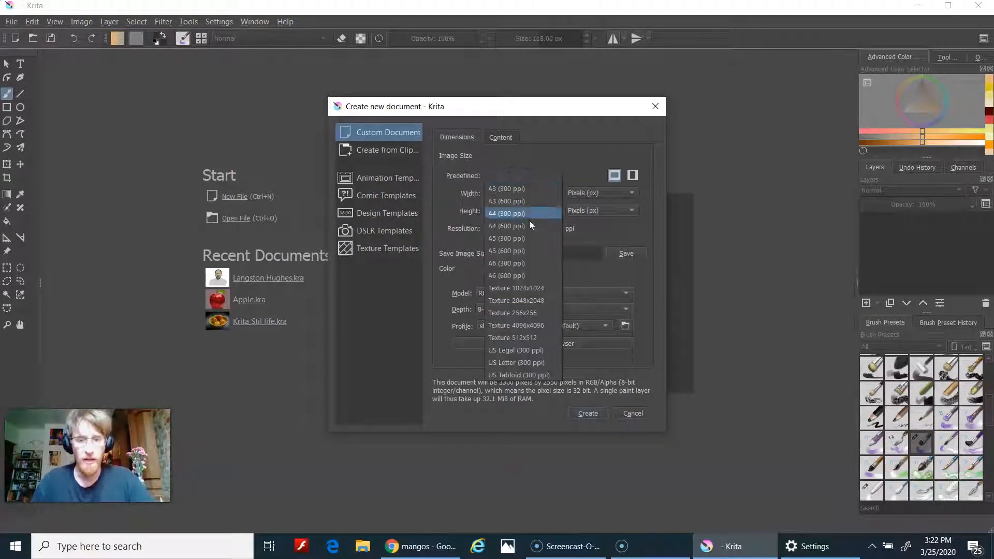
pyautogui.click(539, 364)
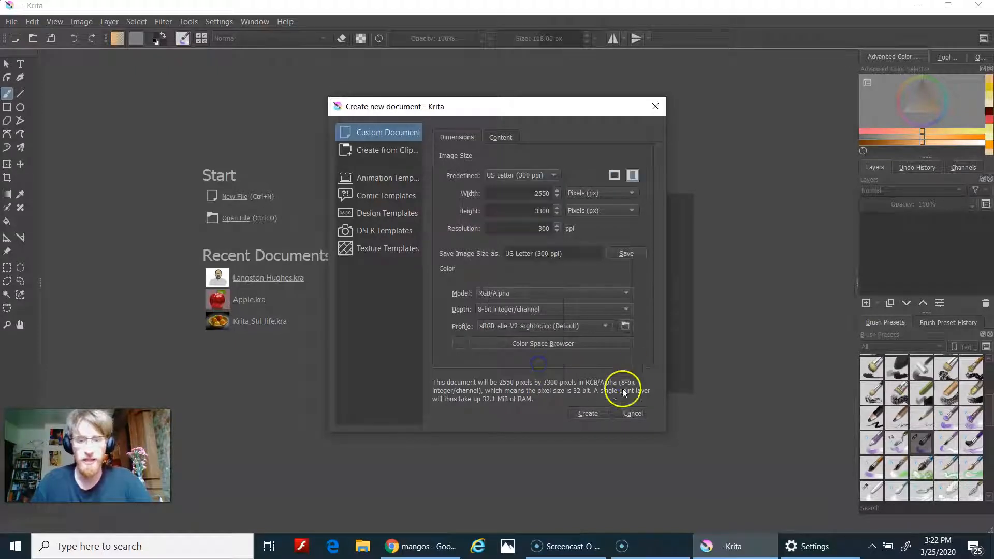
pyautogui.click(595, 413)
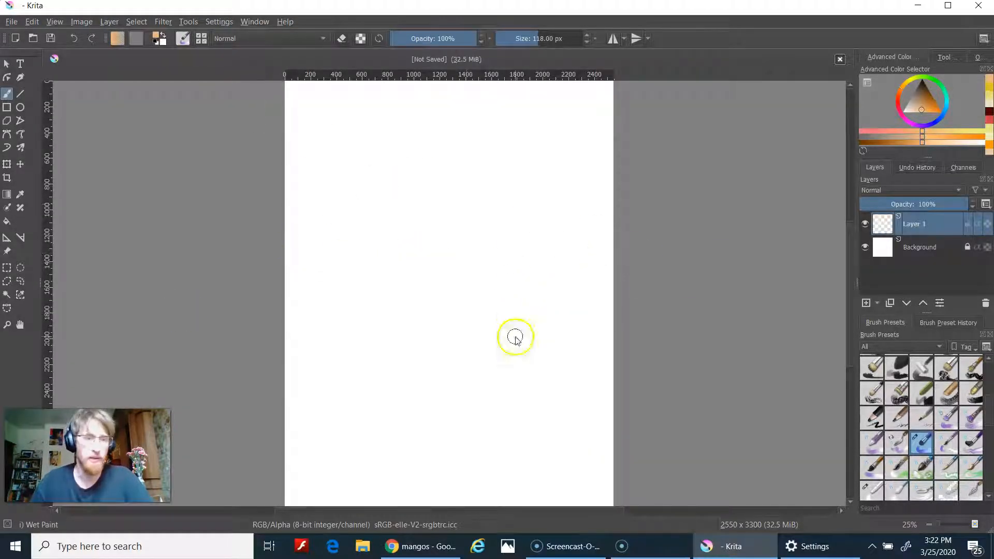
# Step: Rotate the whole image 90° to the right to make the canvas landscape
pyautogui.scroll(-1, 428, 266)
pyautogui.scroll(1, 429, 266)
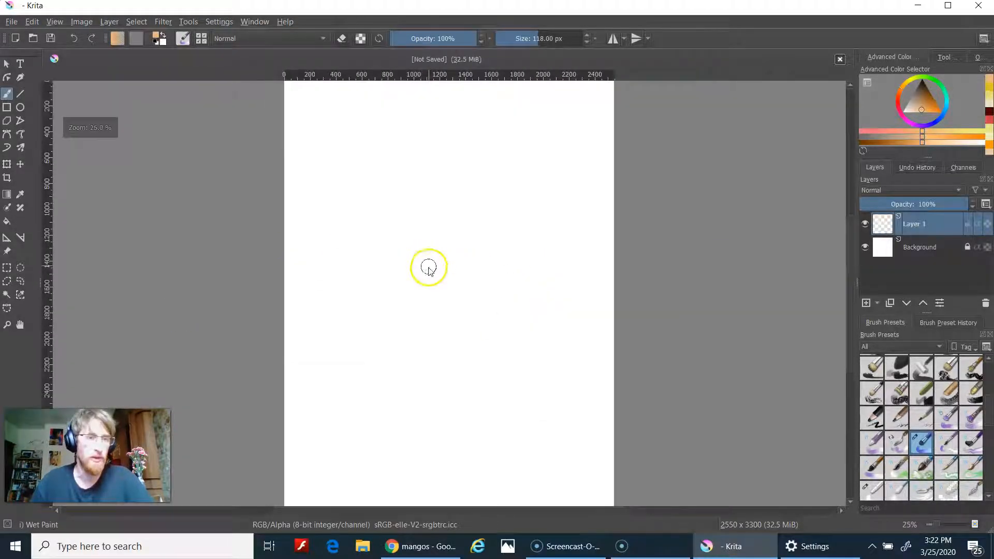
pyautogui.click(83, 22)
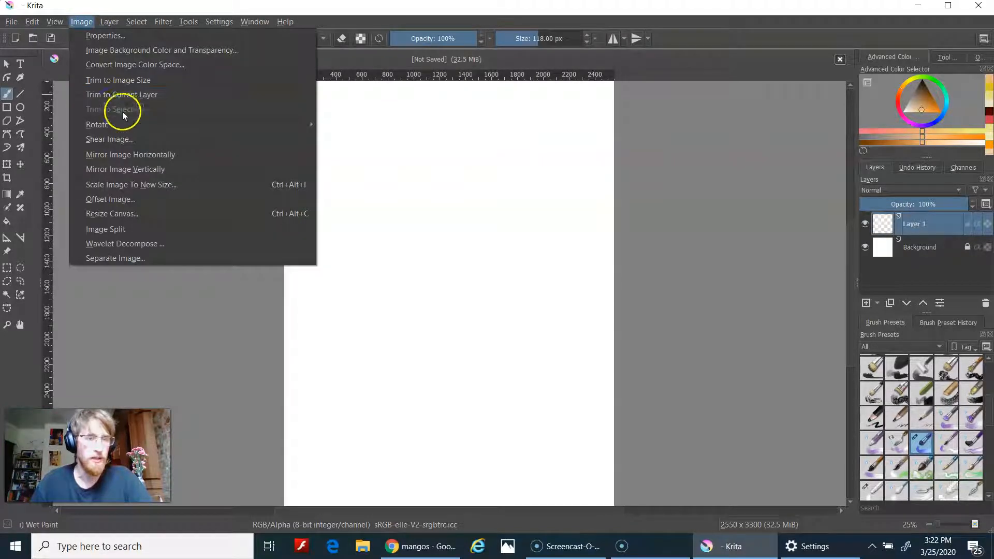
pyautogui.moveTo(122, 128)
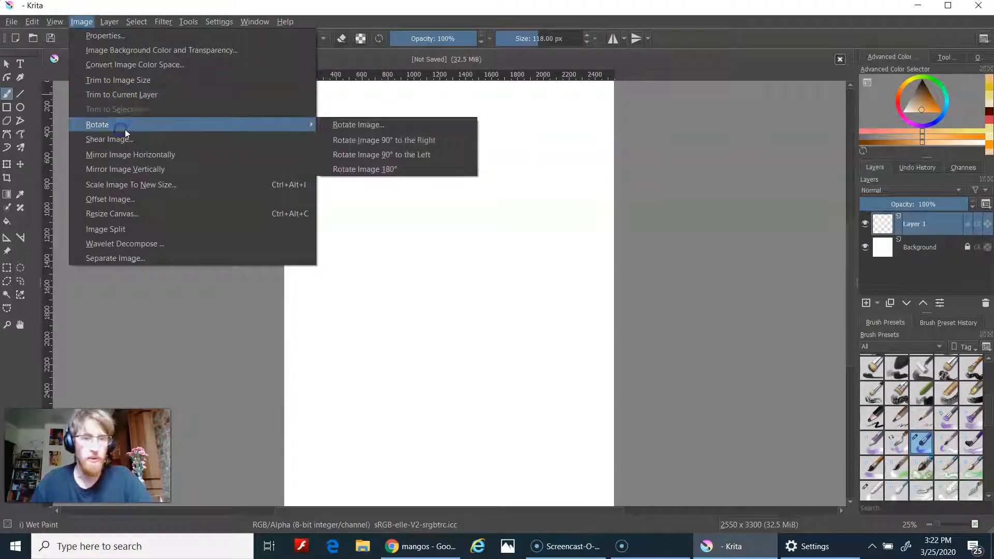
pyautogui.click(396, 141)
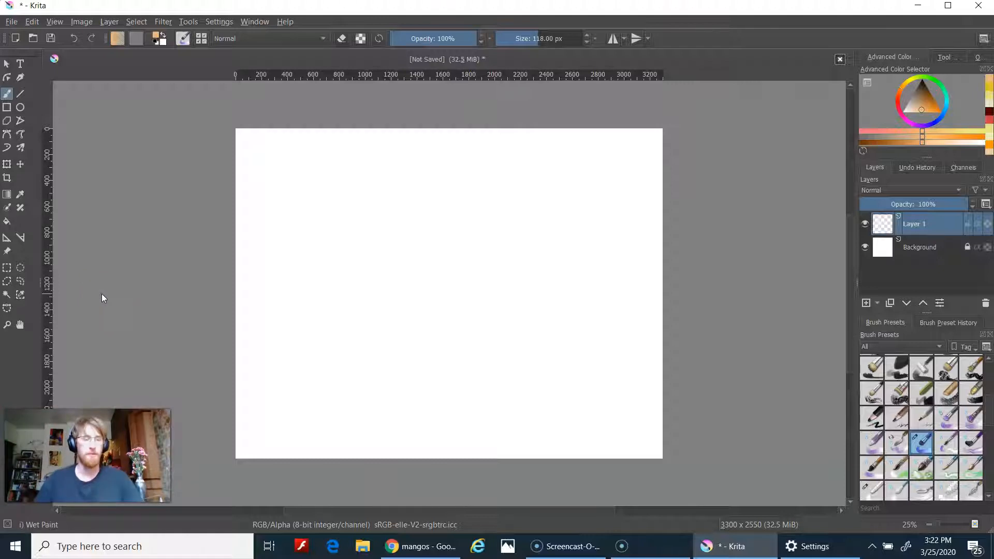
# Step: Switch to the mangos image search in Chrome and look through the results for a reference photo
pyautogui.hotkey('alt', 'p')
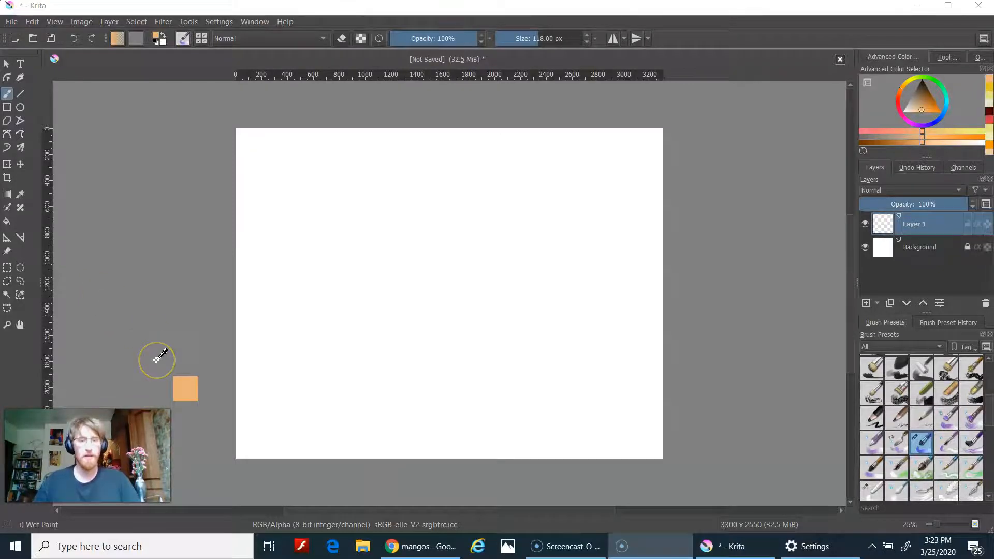
pyautogui.moveTo(692, 556)
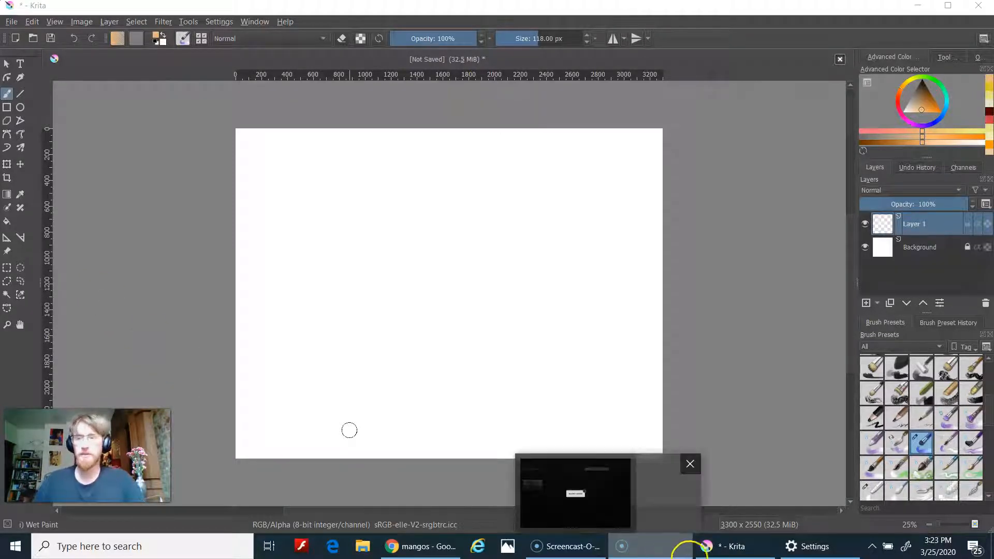
pyautogui.click(434, 546)
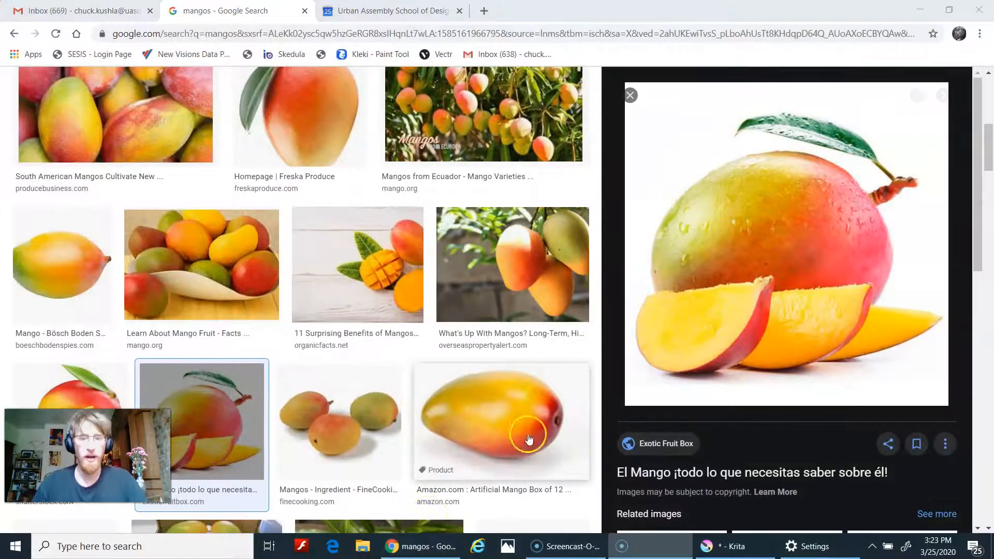
pyautogui.scroll(3, 332, 310)
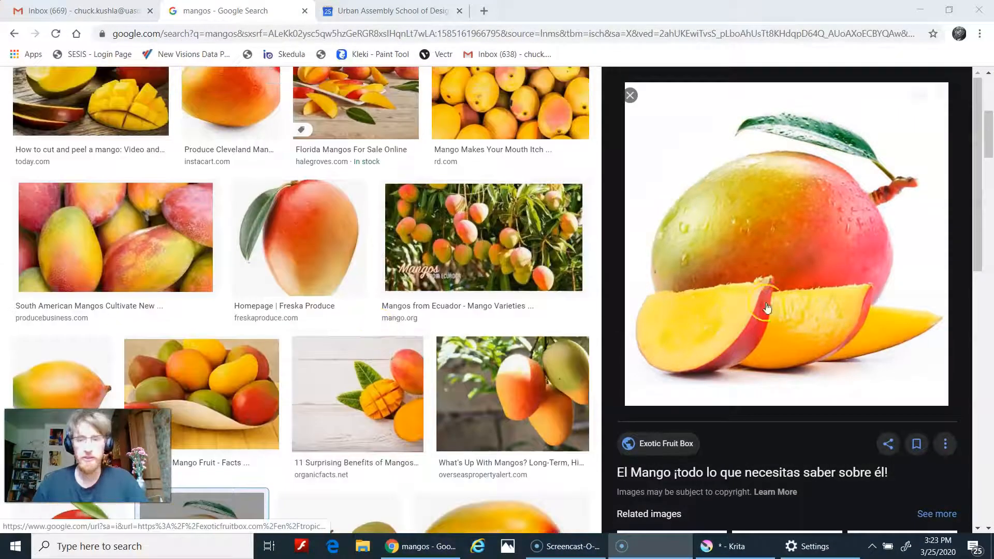
pyautogui.scroll(6, 541, 281)
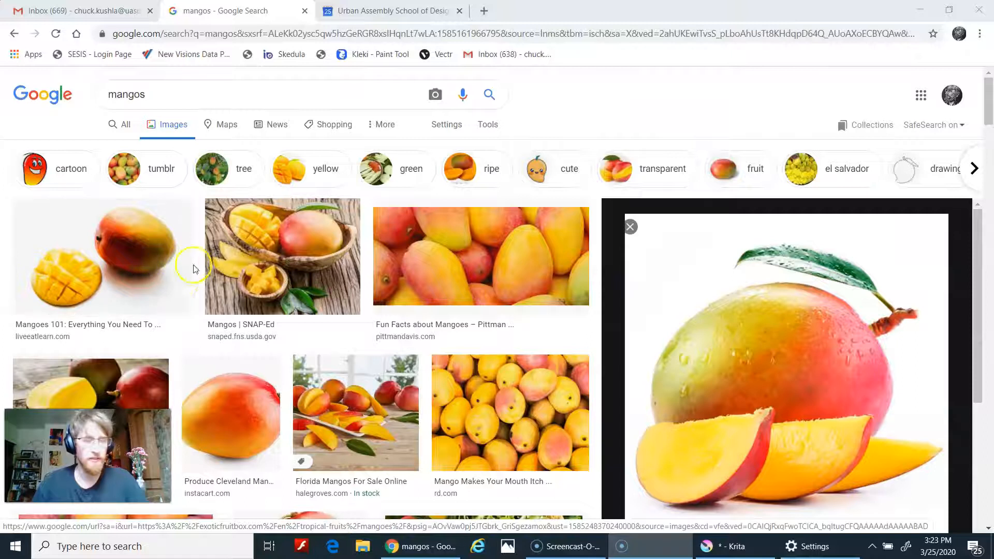
pyautogui.scroll(-5, 455, 299)
pyautogui.scroll(4, 456, 299)
pyautogui.click(492, 195)
pyautogui.scroll(-1, 516, 328)
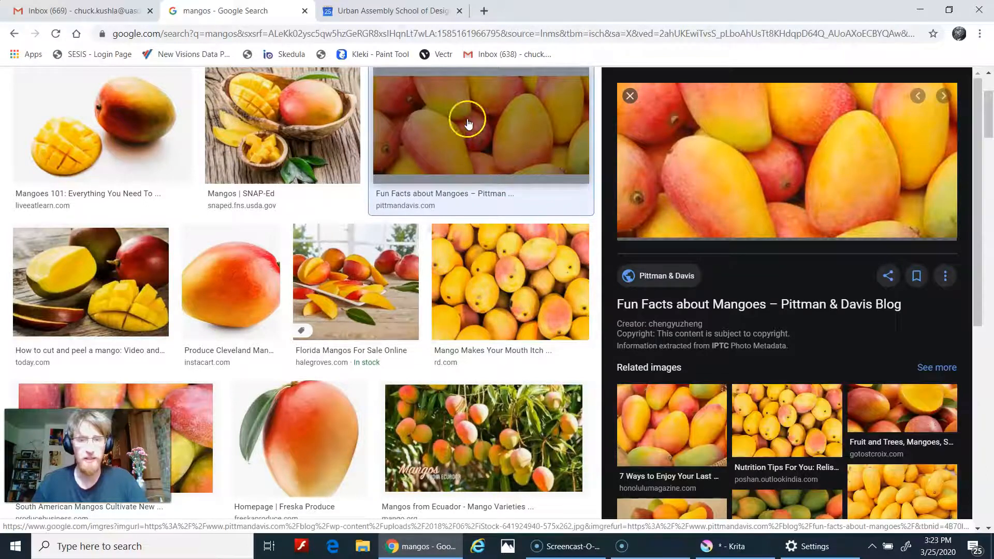
pyautogui.scroll(-6, 383, 281)
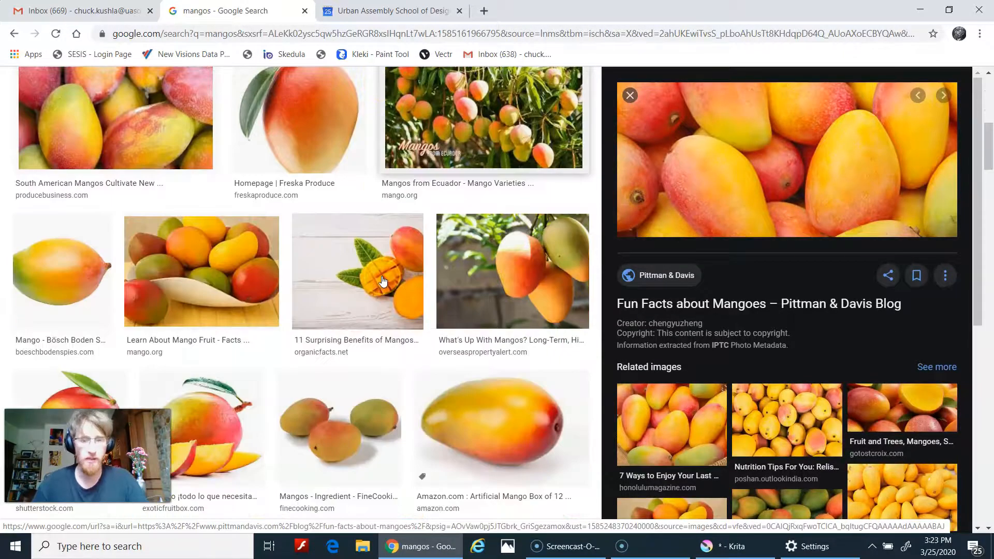
# Step: Preview the Overseas Property Alert photo of three mangos hanging from a branch and compare it with the related images
pyautogui.click(507, 275)
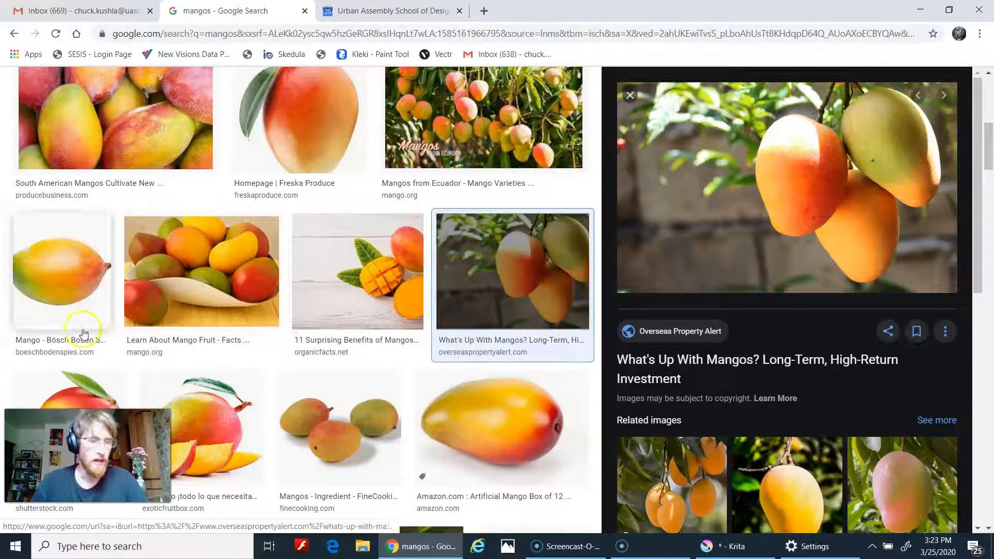
pyautogui.scroll(-3, 318, 288)
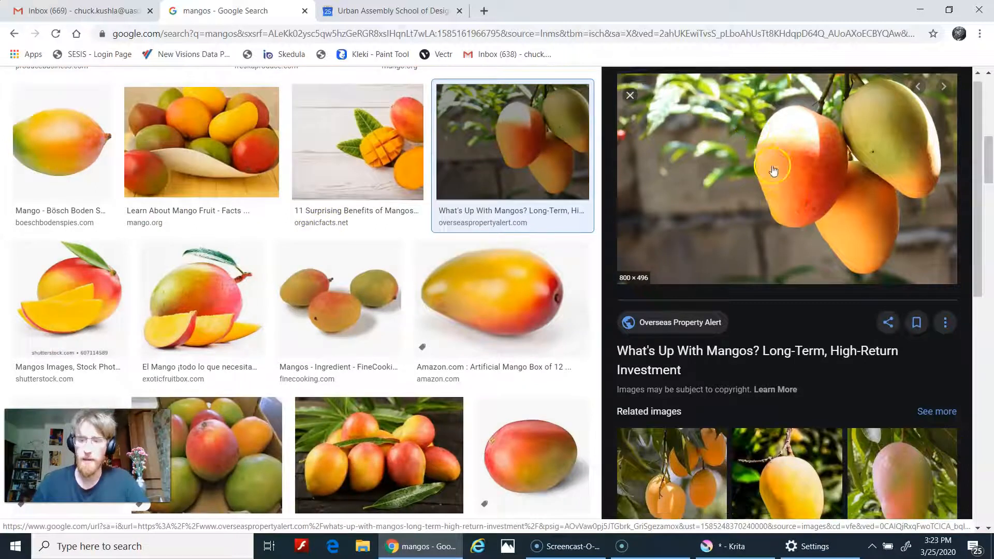
pyautogui.scroll(-3, 790, 296)
pyautogui.scroll(-5, 798, 320)
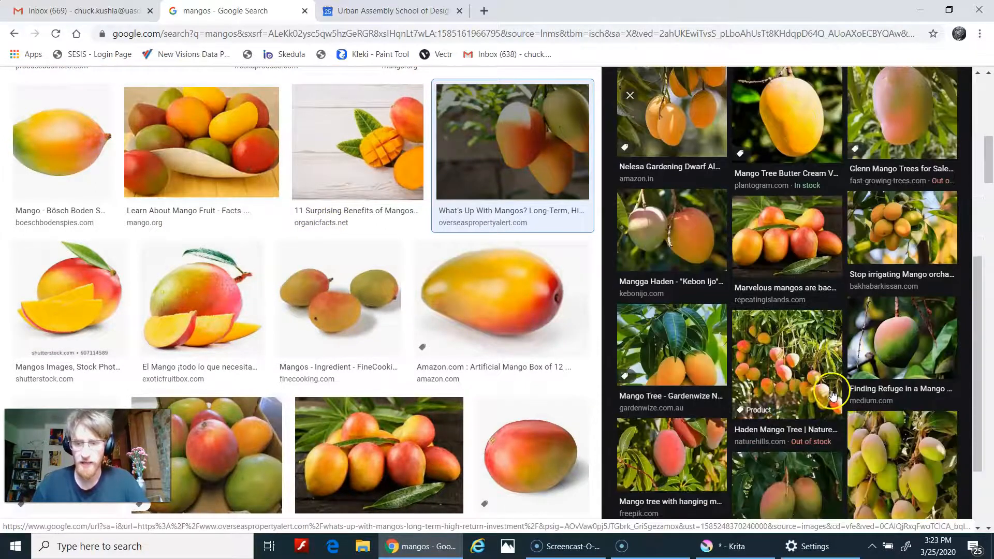
pyautogui.scroll(-3, 366, 312)
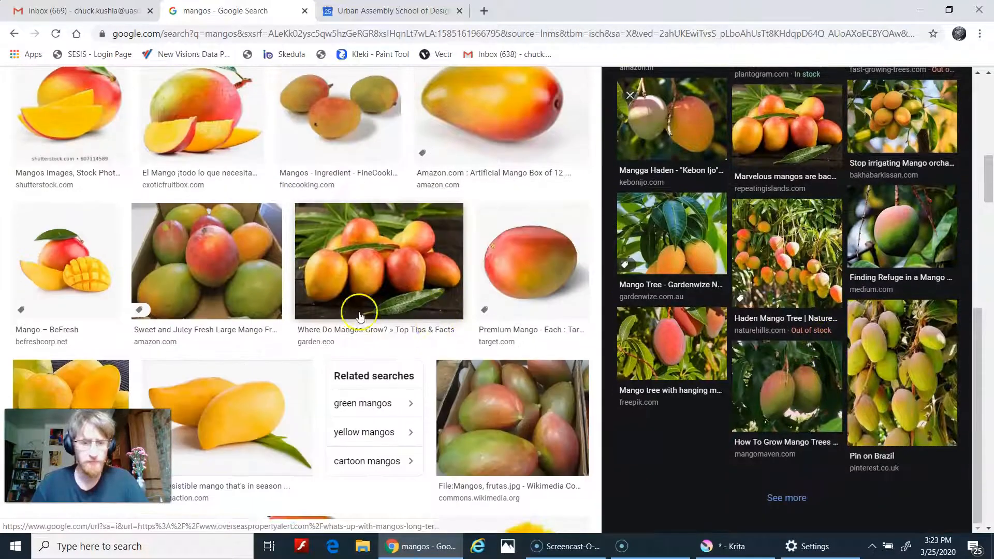
pyautogui.scroll(1, 414, 357)
pyautogui.scroll(10, 810, 177)
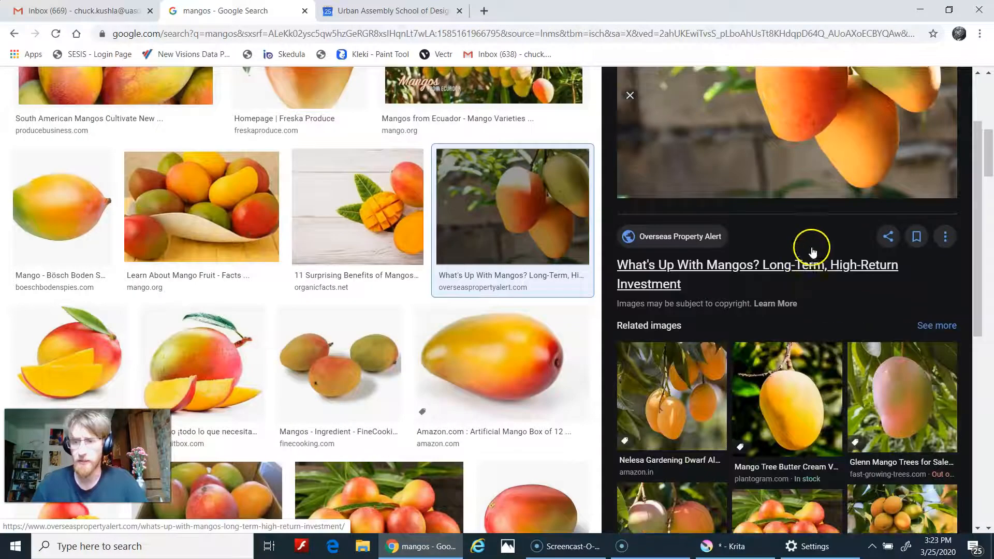
# Step: Copy the previewed photo of the hanging mangos and paste it into the Krita document as a new layer
pyautogui.rightClick(782, 166)
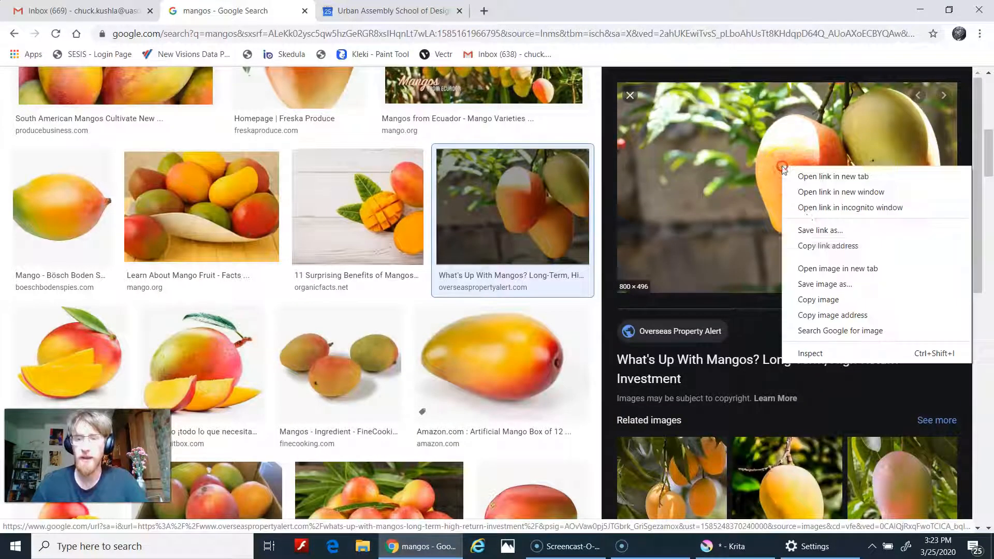
pyautogui.click(840, 309)
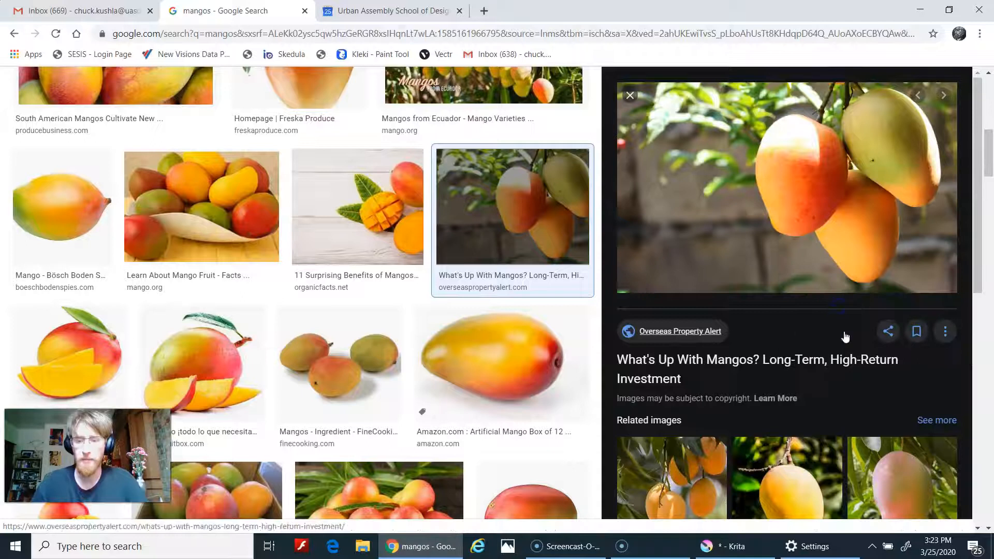
pyautogui.click(738, 549)
pyautogui.hotkey('ctrl', 'v')
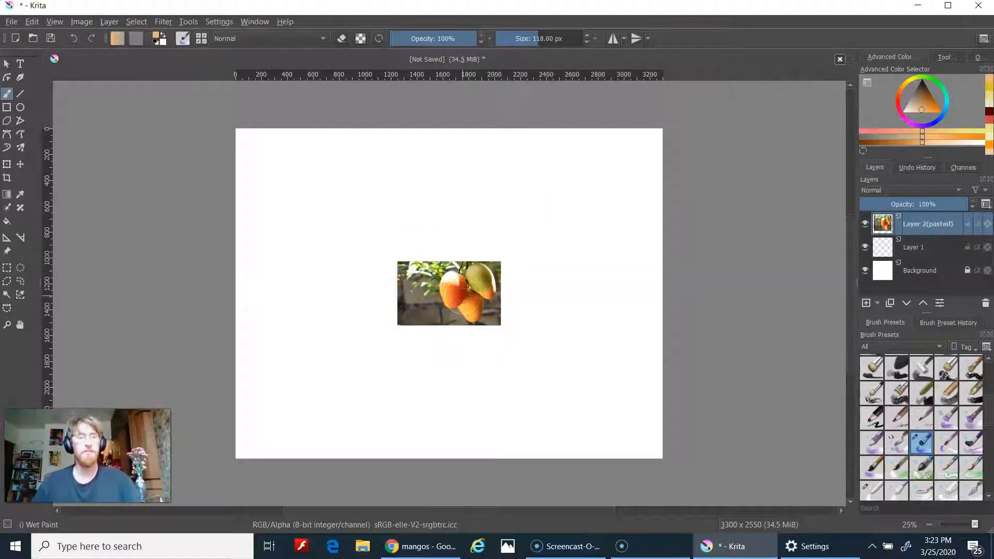
# Step: Scale up the pasted mango photo and position it flush with the canvas's top edge, covering the full width
pyautogui.keyDown('ctrl'); pyautogui.click(463, 294); pyautogui.keyUp('ctrl')
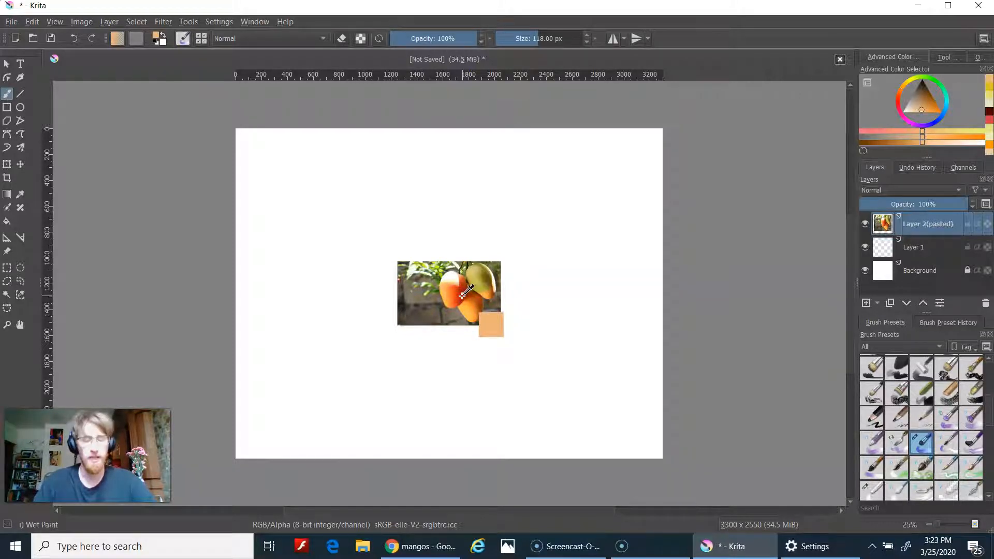
pyautogui.hotkey('ctrl', 't')
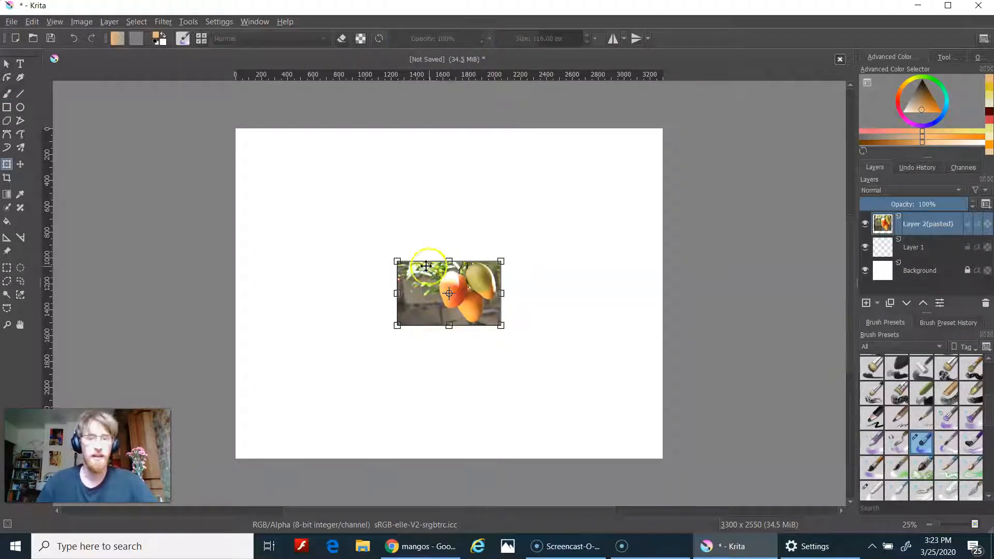
pyautogui.moveTo(397, 262); pyautogui.dragTo(238, 191)
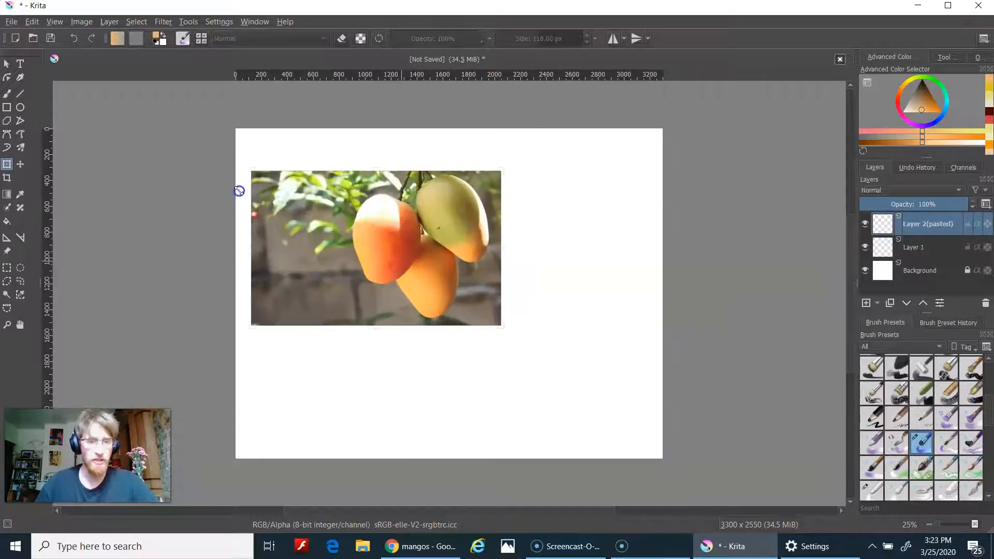
pyautogui.moveTo(499, 326); pyautogui.dragTo(672, 434)
pyautogui.moveTo(402, 274); pyautogui.dragTo(383, 289)
pyautogui.moveTo(238, 185); pyautogui.dragTo(172, 137)
pyautogui.moveTo(533, 296); pyautogui.dragTo(521, 296)
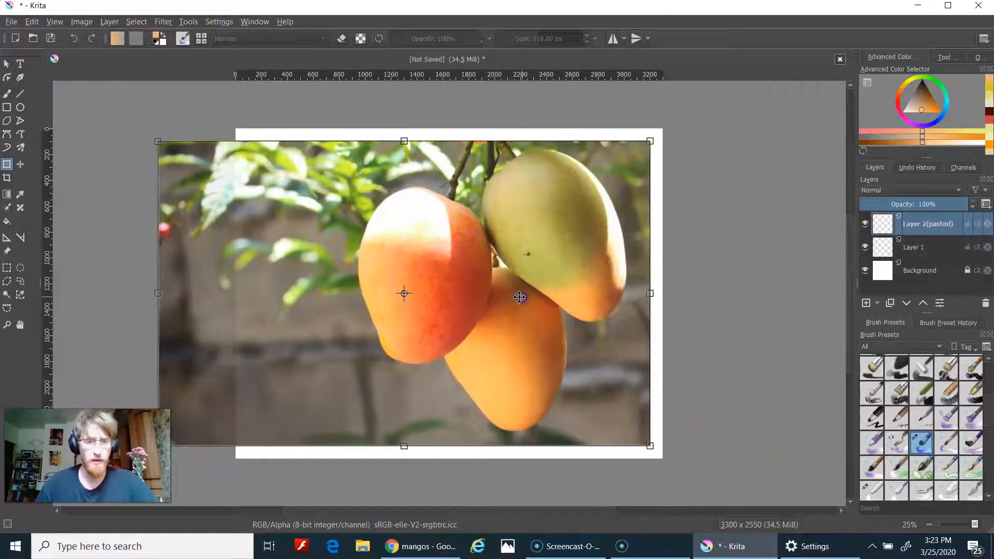
pyautogui.moveTo(390, 264)
pyautogui.mouseDown()
pyautogui.moveTo(402, 262)
pyautogui.moveTo(374, 264)
pyautogui.moveTo(404, 266)
pyautogui.moveTo(405, 251)
pyautogui.mouseUp()
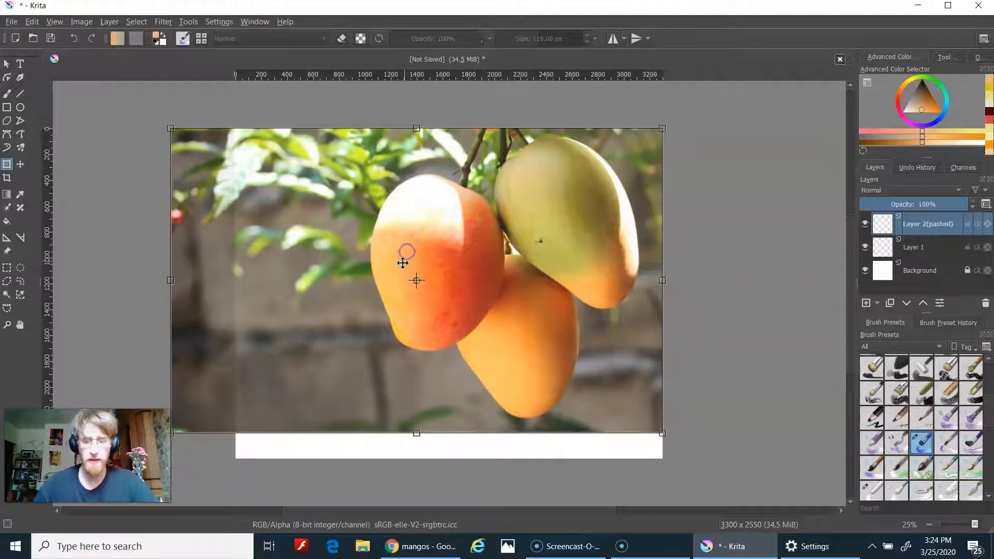
pyautogui.press('Return')
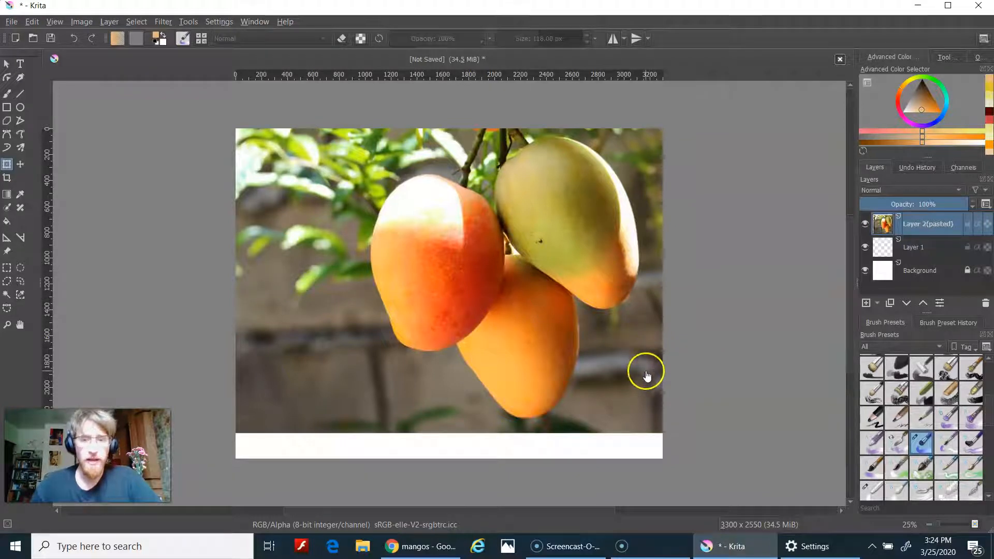
# Step: Move Layer 1 above the pasted photo layer and add two new paint layers on top of it
pyautogui.click(918, 248)
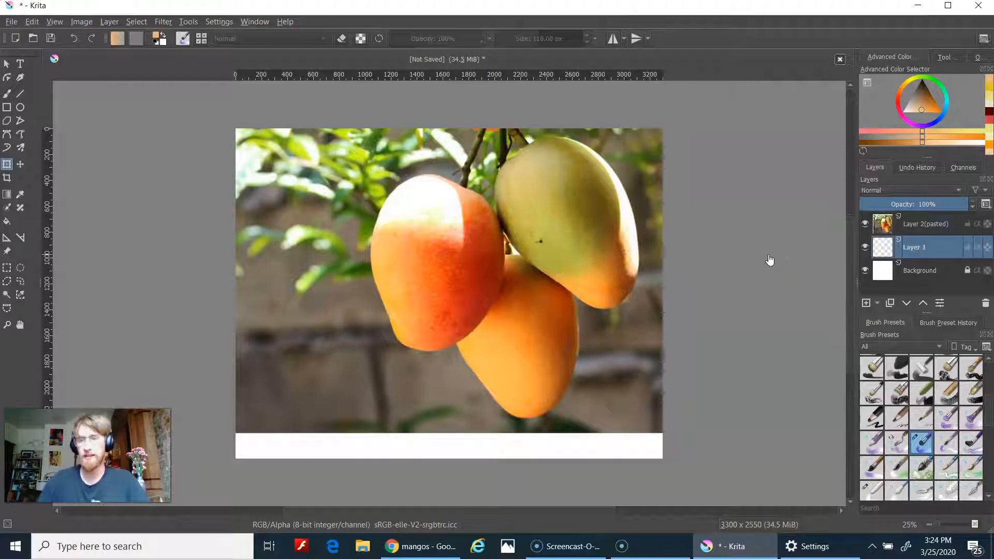
pyautogui.moveTo(922, 231); pyautogui.dragTo(919, 218)
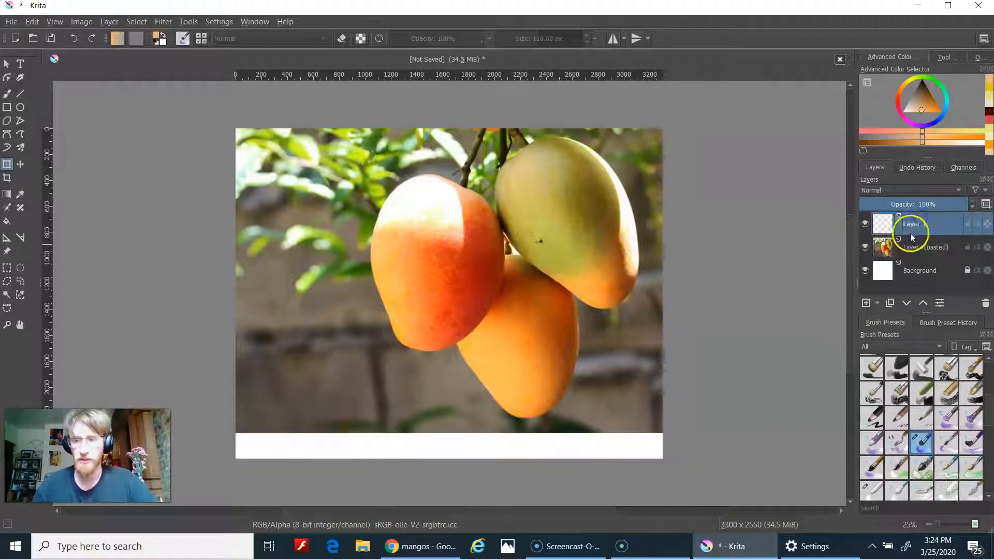
pyautogui.click(864, 303)
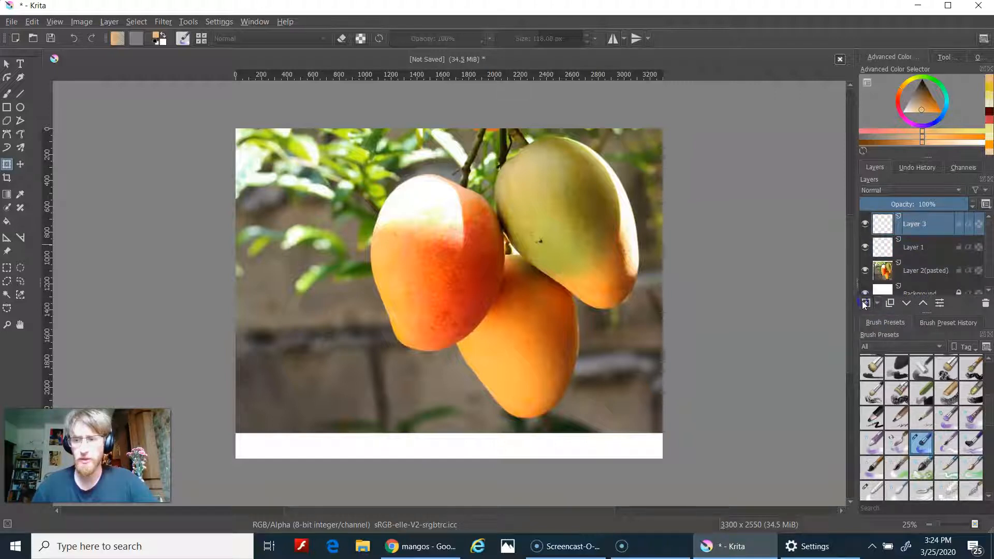
pyautogui.click(865, 303)
# Step: Rename the three blank layers, from lowest to highest, as Mango 1, Mango 2 and Mango 3, and keep Mango 3 selected
pyautogui.doubleClick(910, 268)
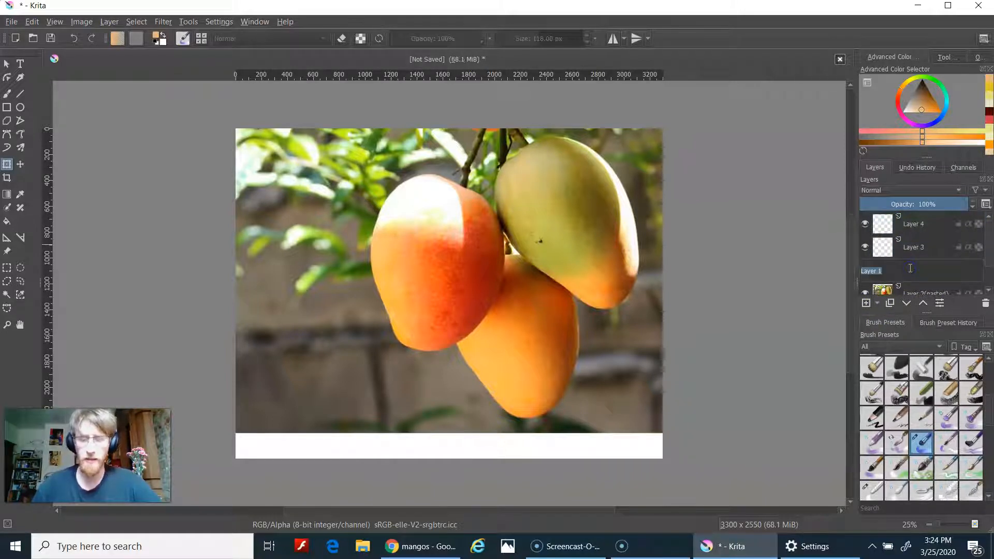
pyautogui.write('Mango 1')
pyautogui.press('Return')
pyautogui.doubleClick(913, 250)
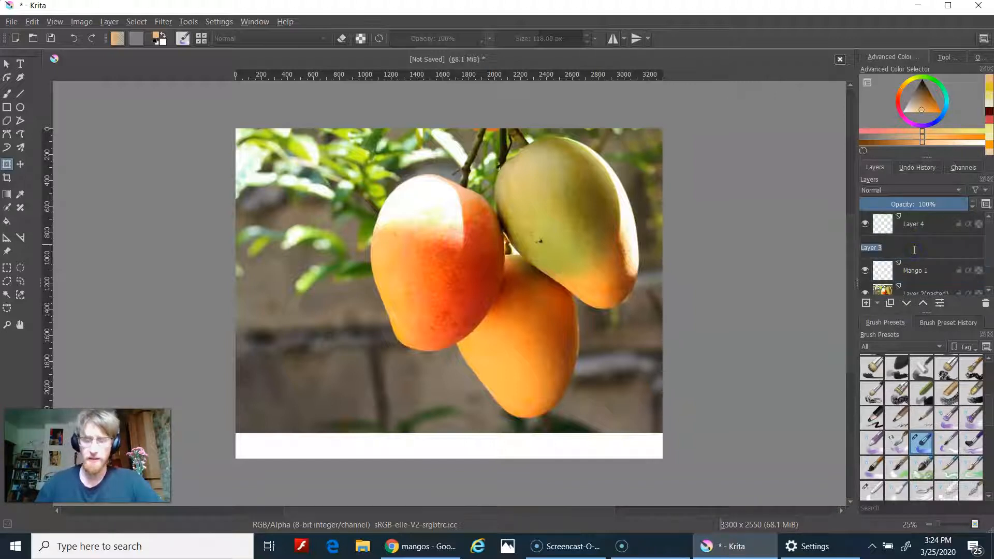
pyautogui.write('Mango 2')
pyautogui.press('Return')
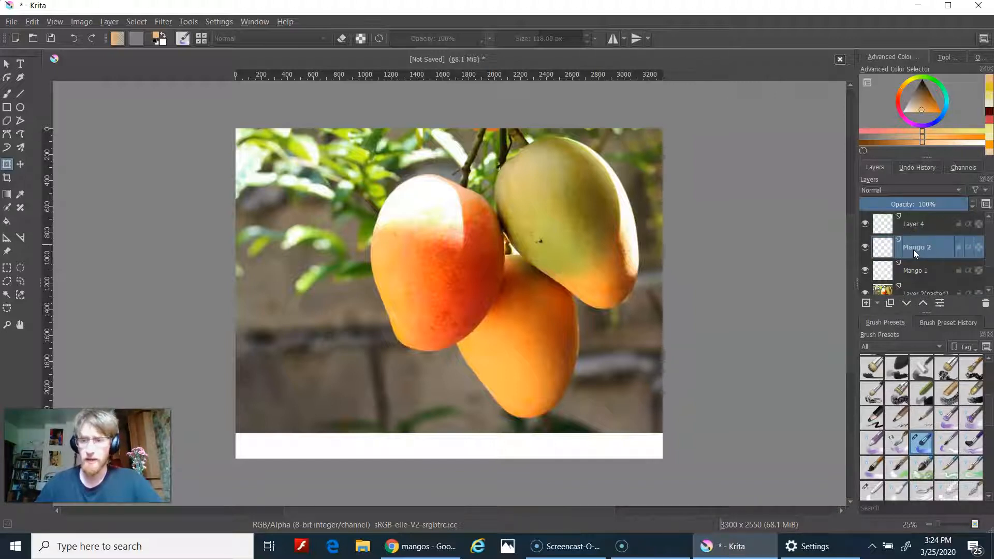
pyautogui.doubleClick(924, 228)
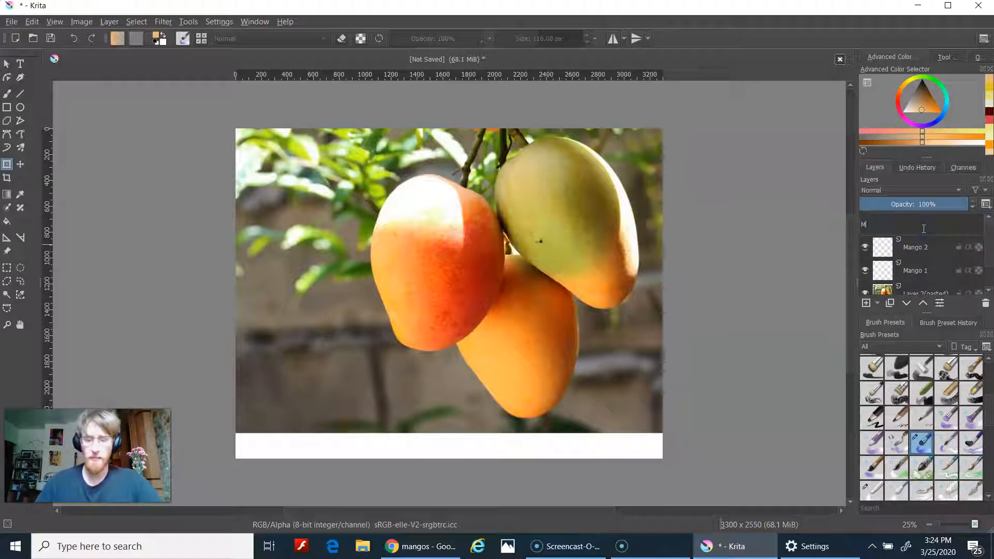
pyautogui.write('Mango 3')
pyautogui.press('Return')
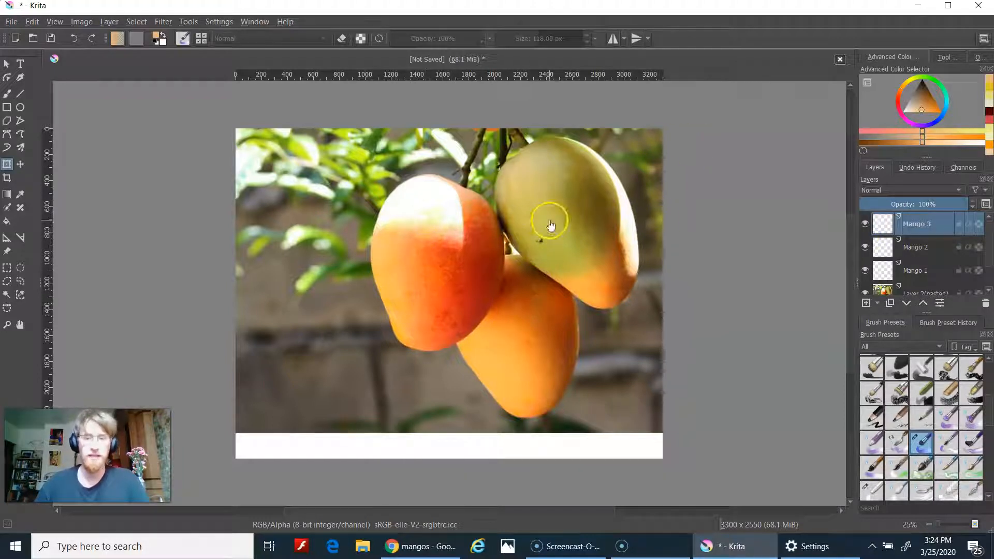
pyautogui.click(927, 229)
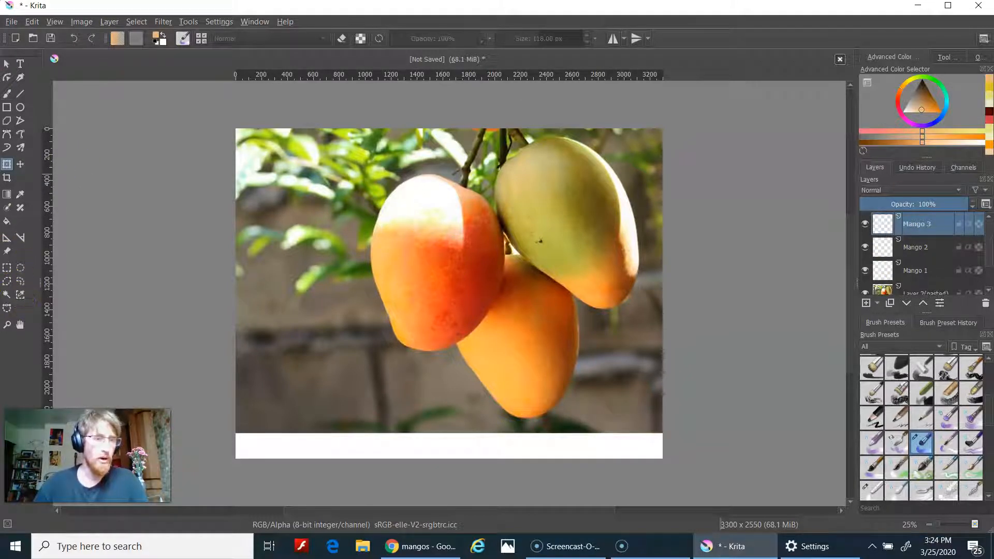
# Step: Zoom in to 71% on the red-orange mango and choose a muted light orange-brown as the foreground colour
pyautogui.click(7, 324)
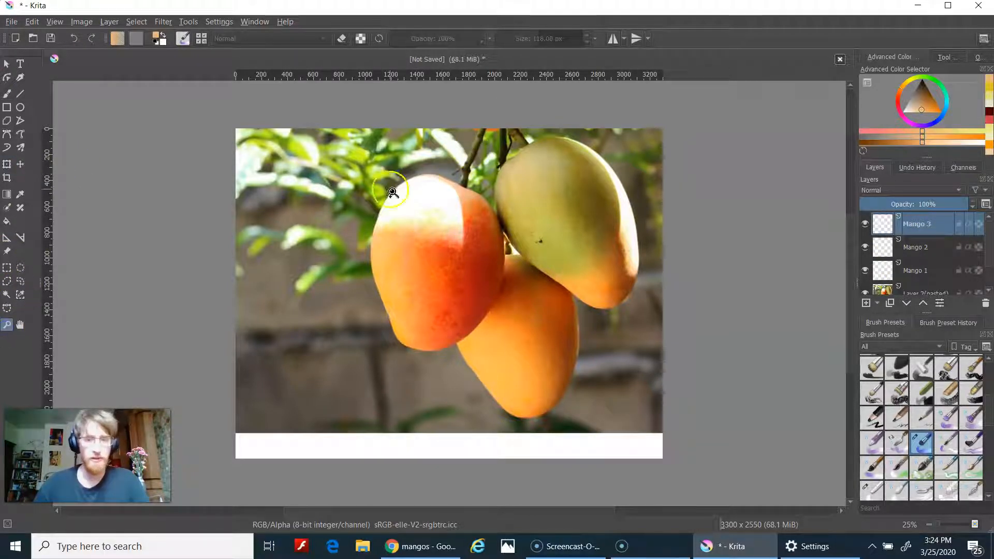
pyautogui.moveTo(353, 155); pyautogui.dragTo(527, 373)
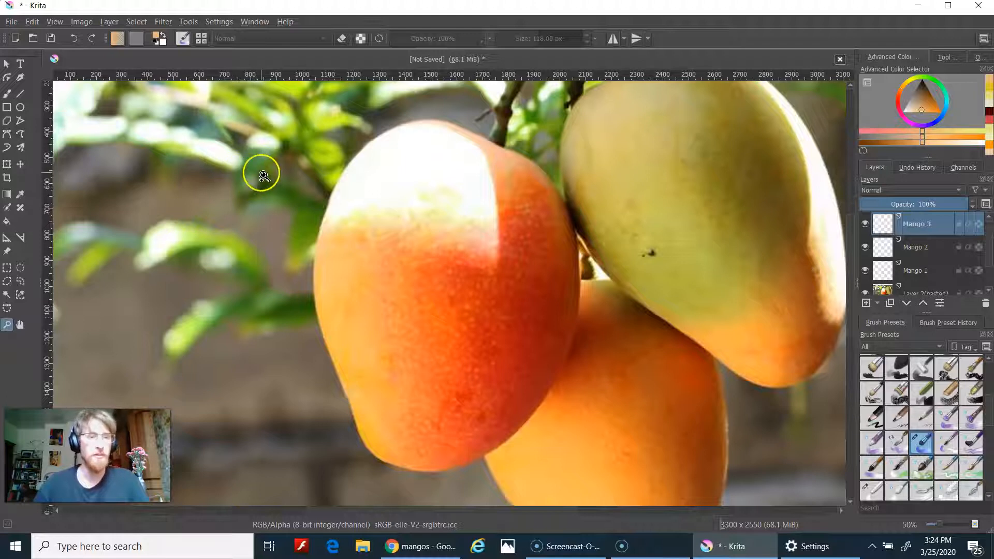
pyautogui.rightClick(264, 149)
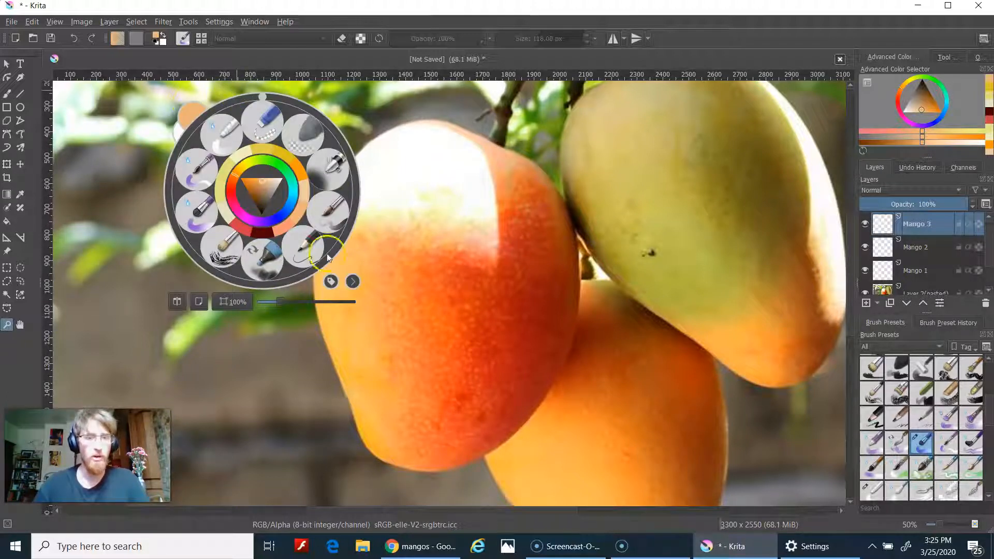
pyautogui.moveTo(281, 302)
pyautogui.mouseDown()
pyautogui.moveTo(330, 309)
pyautogui.moveTo(290, 308)
pyautogui.mouseUp()
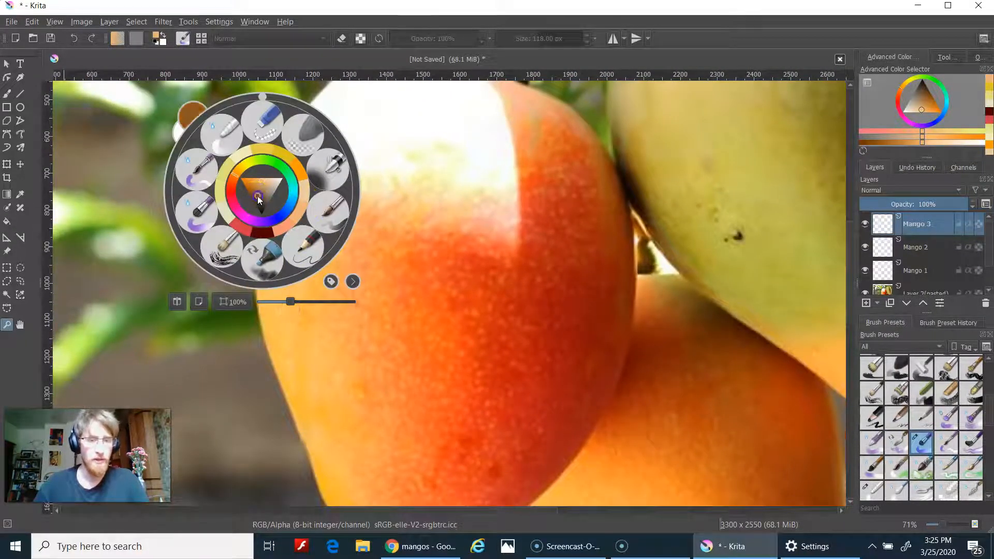
pyautogui.moveTo(259, 199); pyautogui.dragTo(256, 195)
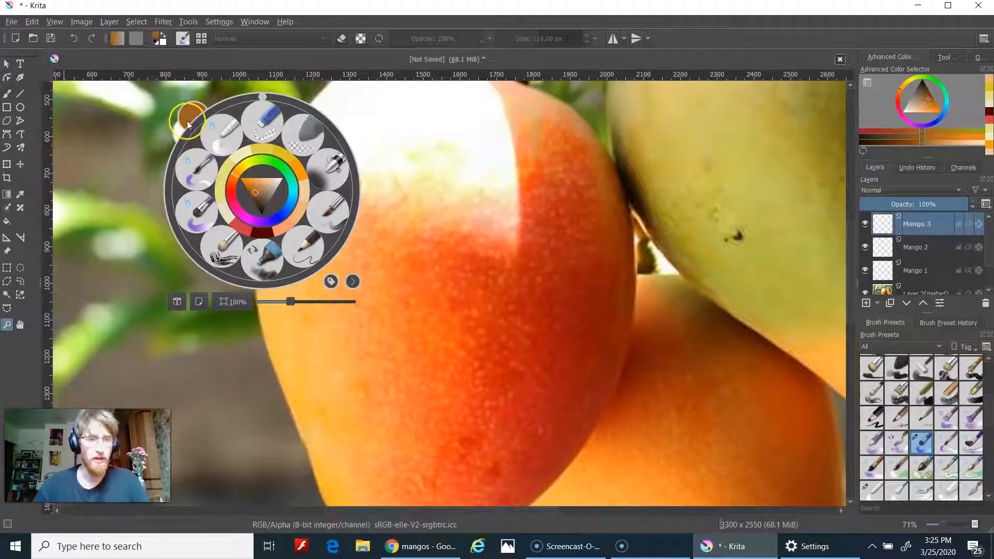
pyautogui.moveTo(240, 184); pyautogui.dragTo(261, 188)
pyautogui.moveTo(261, 94)
pyautogui.mouseDown()
pyautogui.moveTo(286, 104)
pyautogui.moveTo(262, 95)
pyautogui.mouseUp()
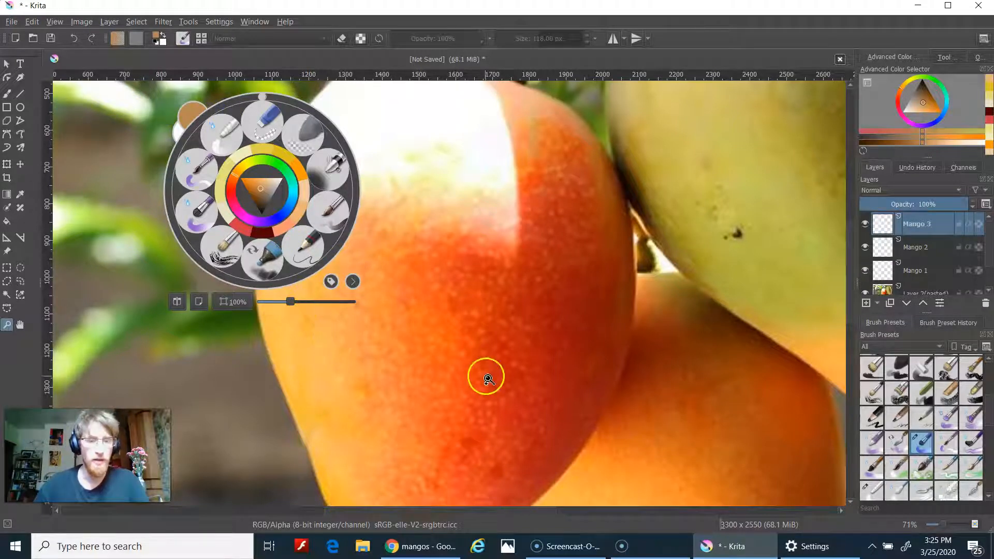
pyautogui.click(479, 337)
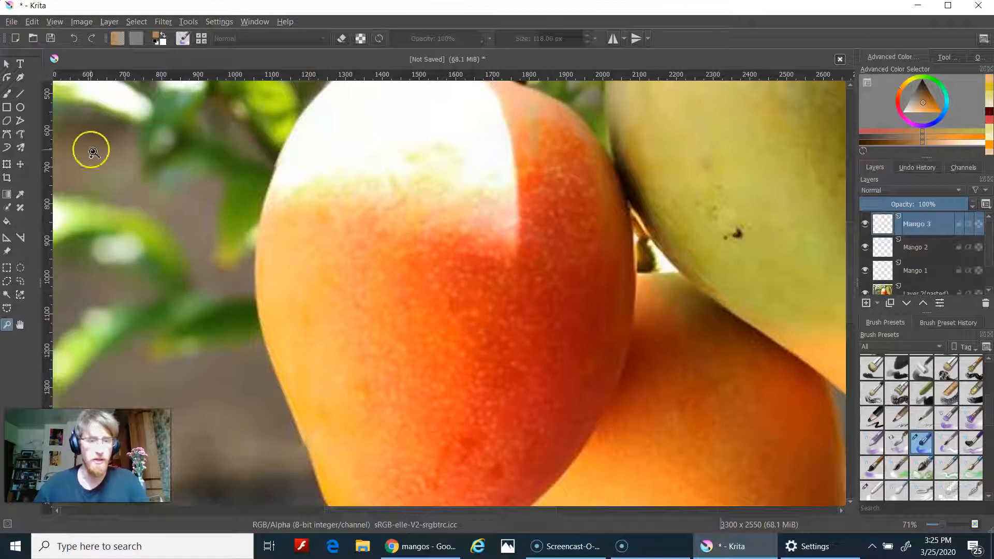
# Step: Choose the Basic-5 Size Opacity brush preset and activate the Freehand Brush tool
pyautogui.rightClick(126, 190)
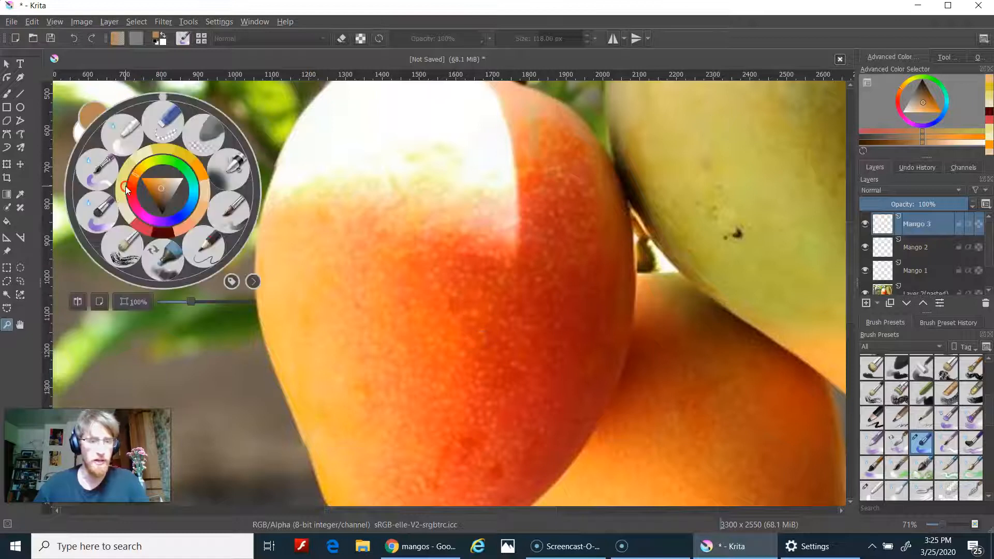
pyautogui.click(234, 212)
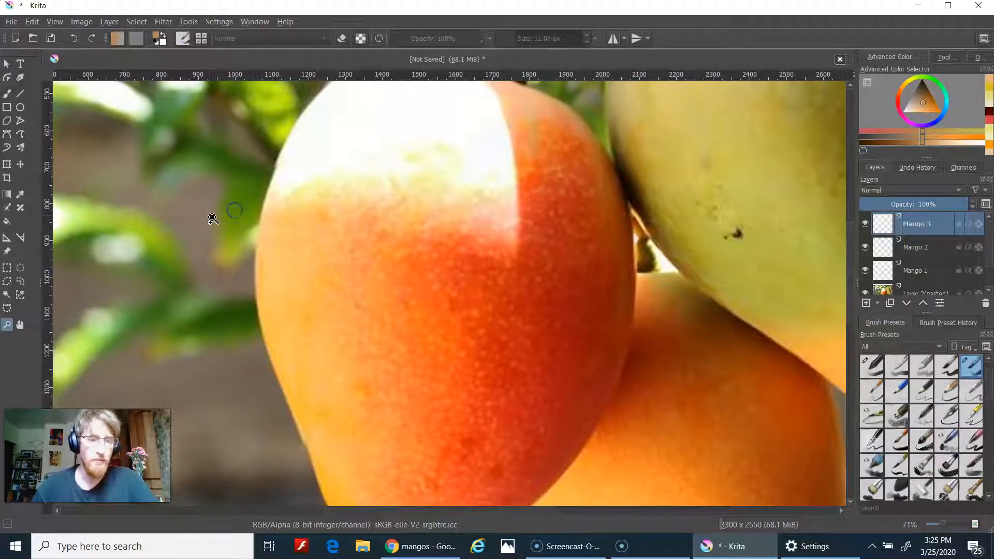
pyautogui.rightClick(269, 212)
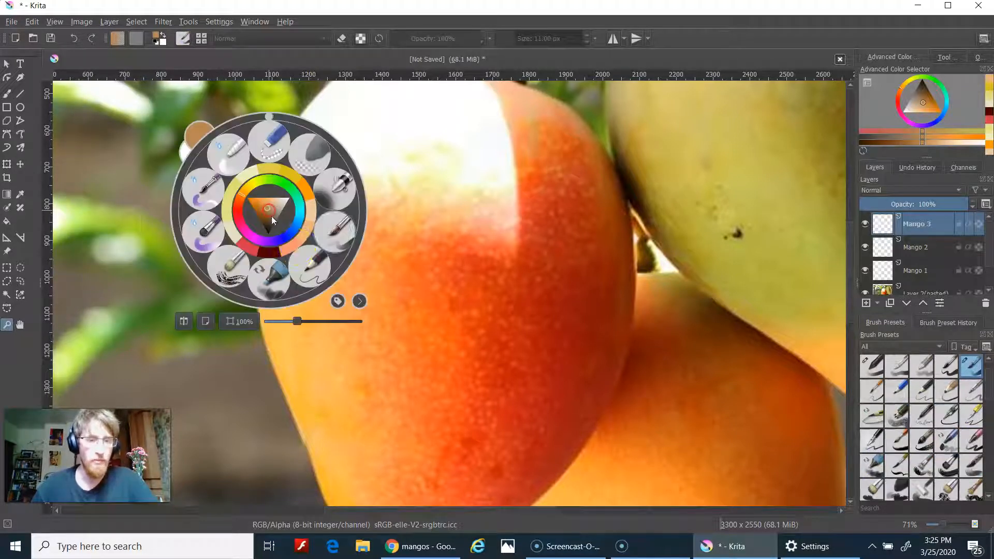
pyautogui.click(328, 234)
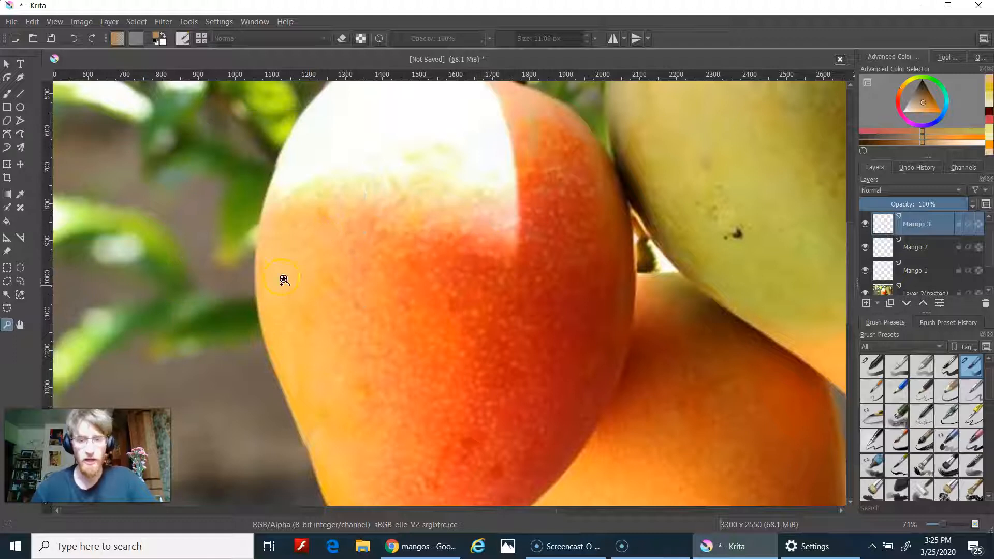
pyautogui.click(4, 96)
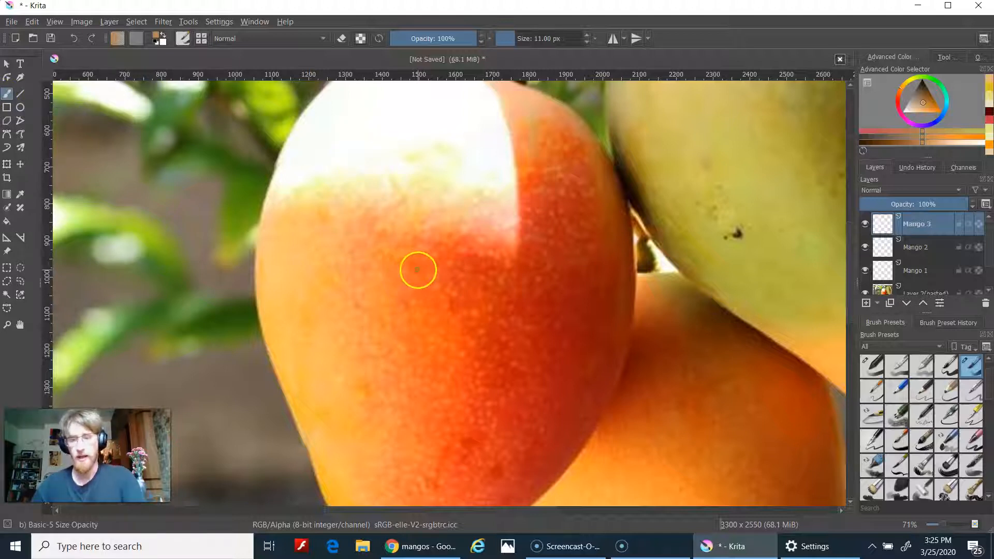
# Step: Enlarge the brush to 390 px at 100% opacity, keeping the Basic-5 Size Opacity preset
pyautogui.press(']')
pyautogui.press(']')
pyautogui.press(']')
pyautogui.press(']')
pyautogui.press(']')
pyautogui.press(']')
pyautogui.press(']')
pyautogui.press(']')
pyautogui.press(']')
pyautogui.press(']')
pyautogui.press(']')
pyautogui.press(']')
pyautogui.press(']')
pyautogui.press(']')
pyautogui.press(']')
pyautogui.press(']')
pyautogui.press(']')
pyautogui.press(']')
pyautogui.press(']')
pyautogui.press(']')
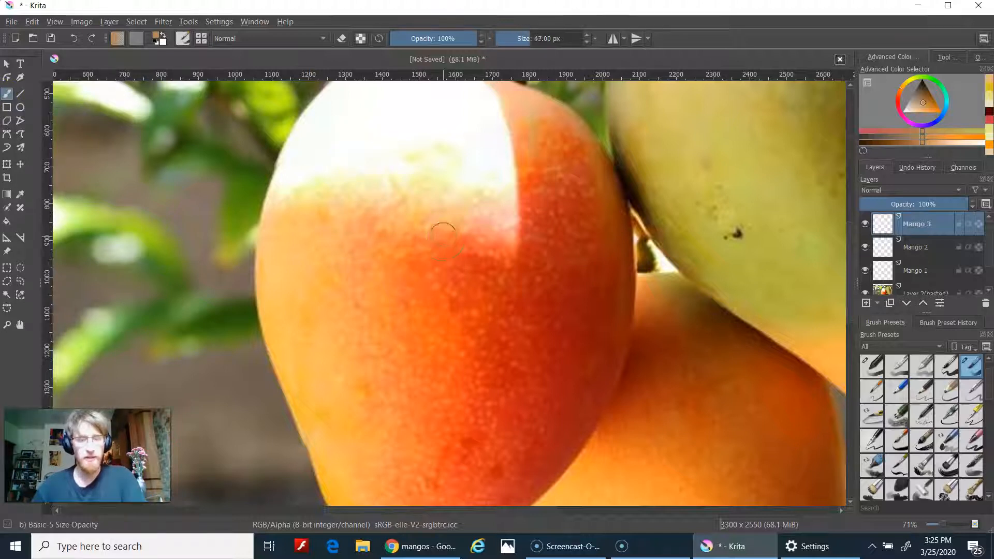
pyautogui.press(']')
pyautogui.press(']')
pyautogui.press(']')
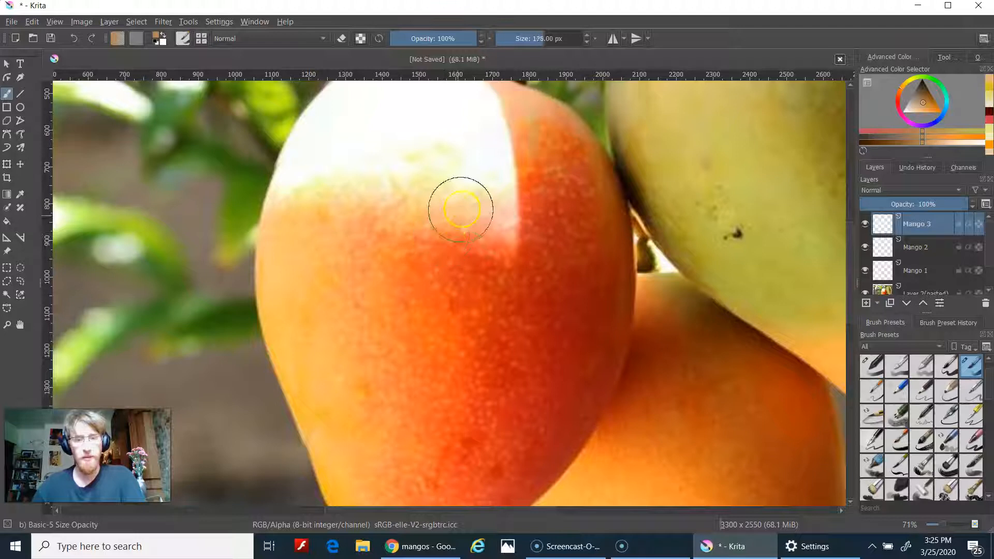
pyautogui.press(']')
pyautogui.press(']')
pyautogui.press(']')
pyautogui.press(']')
pyautogui.press(']')
pyautogui.press(']')
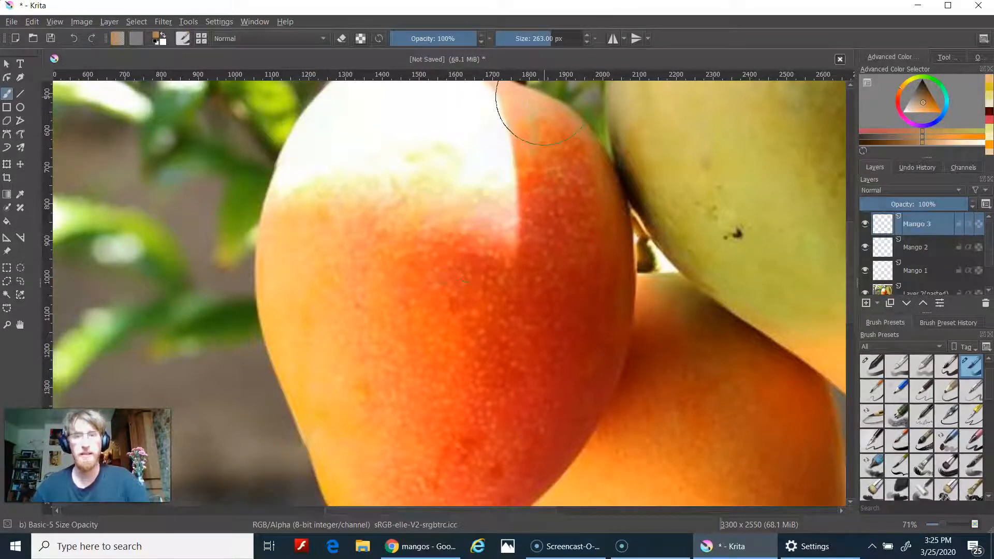
pyautogui.moveTo(549, 40); pyautogui.dragTo(536, 43)
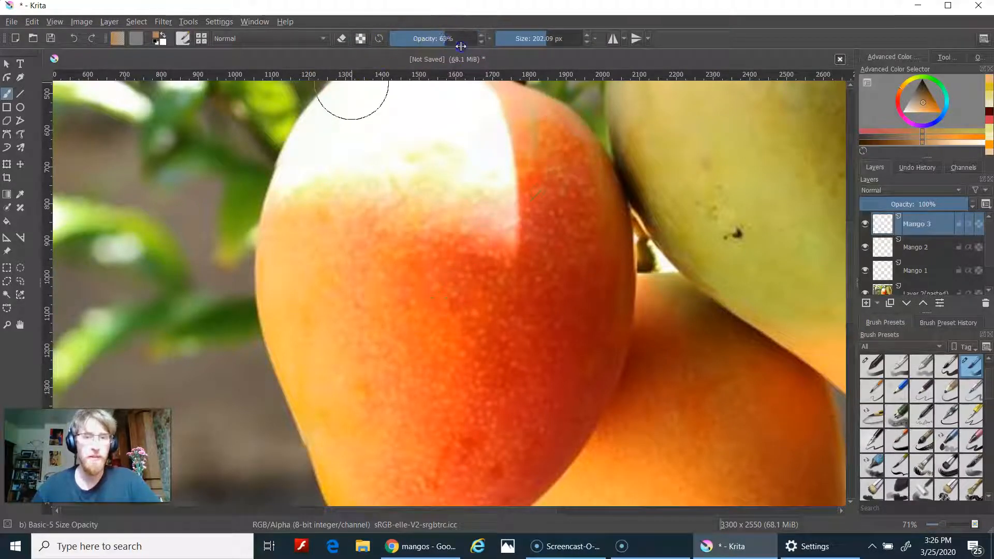
pyautogui.press(']')
pyautogui.press(']')
pyautogui.press(']')
pyautogui.press(']')
pyautogui.press(']')
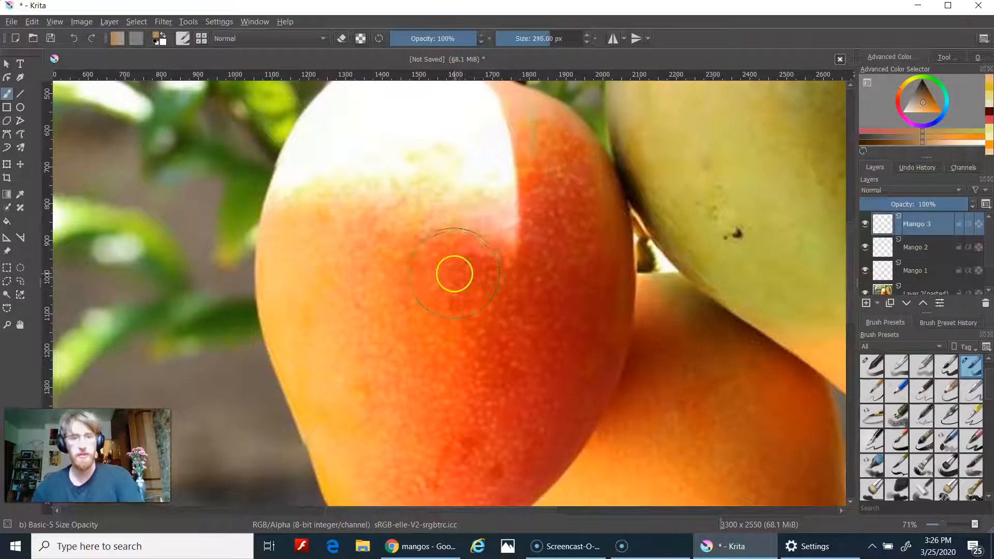
pyautogui.press(']')
pyautogui.press(']')
pyautogui.press(']')
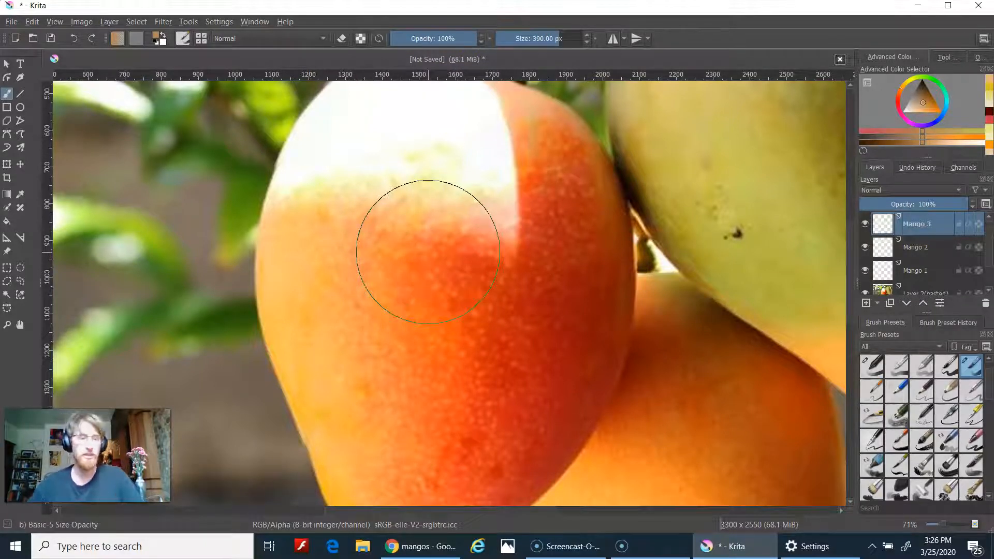
pyautogui.rightClick(435, 266)
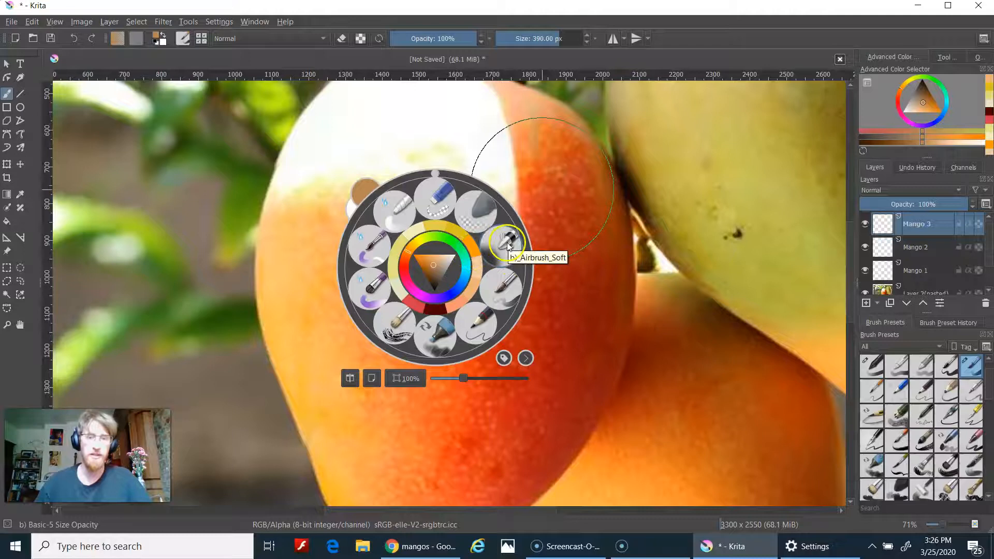
pyautogui.click(495, 290)
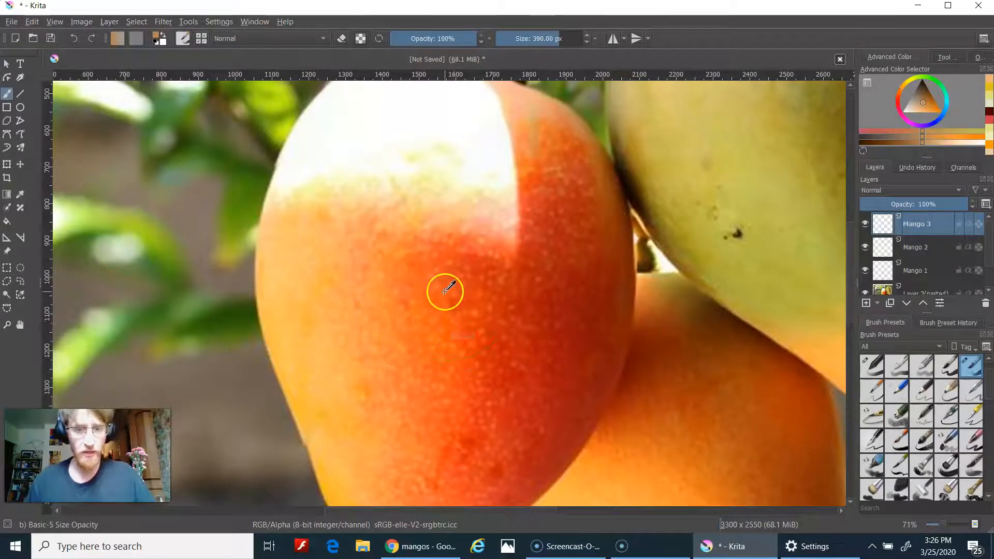
# Step: Reduce the brush size to 230 px and sample a bright orange from the middle of the red-orange mango as the foreground colour
pyautogui.press('[')
pyautogui.press('[')
pyautogui.press('[')
pyautogui.press('[')
pyautogui.press('[')
pyautogui.press('[')
pyautogui.press('[')
pyautogui.press('[')
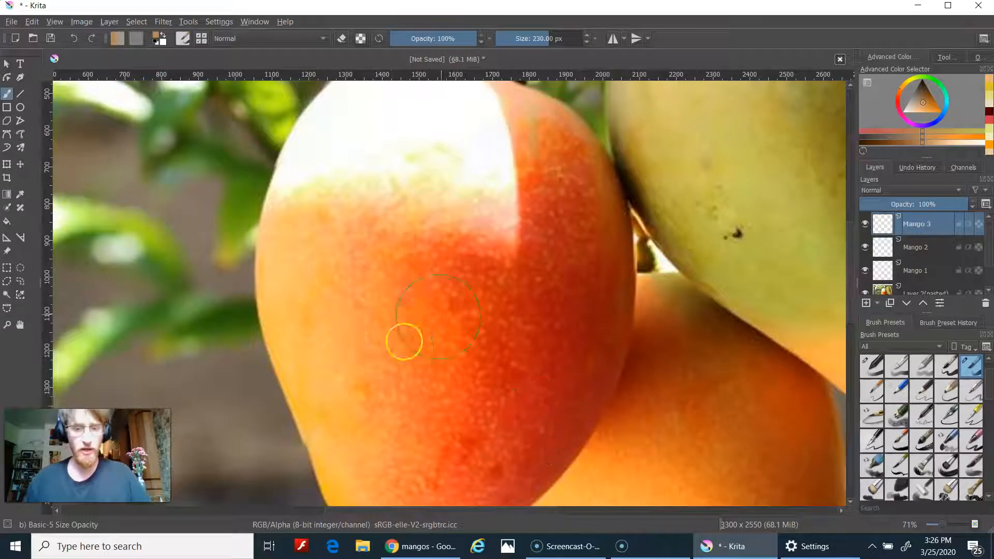
pyautogui.press('ctrl')
pyautogui.keyDown('ctrl'); pyautogui.click(448, 327); pyautogui.keyUp('ctrl')
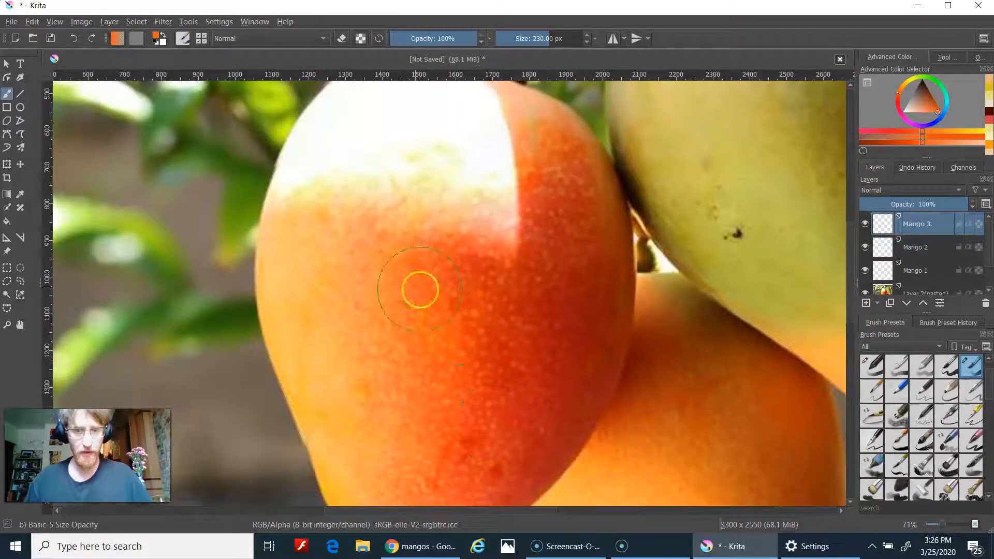
# Step: Paint the whole red-orange mango as a flat bright orange shape on the Mango 3 layer, following its outline and filling the centre
pyautogui.moveTo(519, 125)
pyautogui.mouseDown()
pyautogui.moveTo(556, 164)
pyautogui.moveTo(582, 231)
pyautogui.moveTo(588, 307)
pyautogui.moveTo(565, 383)
pyautogui.mouseUp()
pyautogui.moveTo(480, 409); pyautogui.dragTo(530, 264)
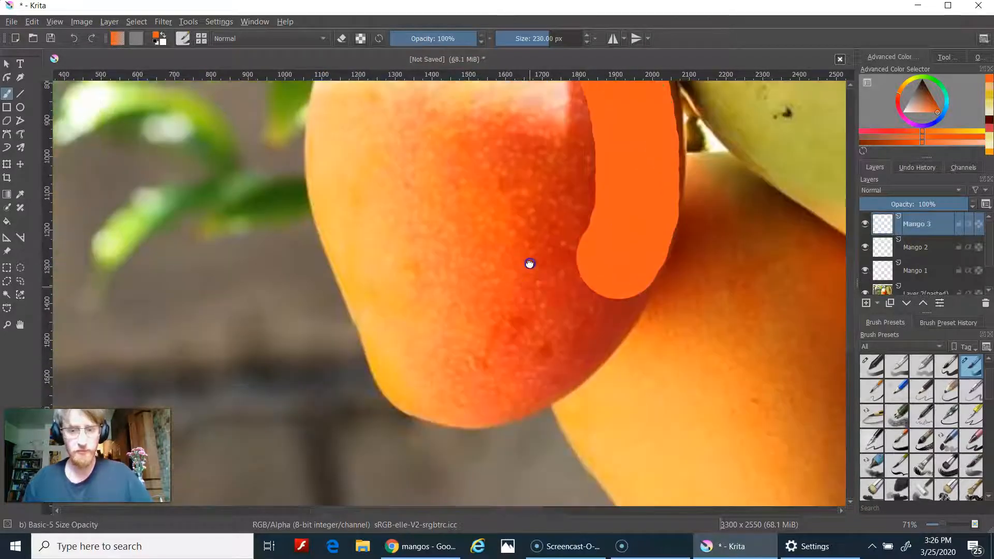
pyautogui.moveTo(446, 360)
pyautogui.mouseDown()
pyautogui.moveTo(493, 361)
pyautogui.moveTo(538, 341)
pyautogui.moveTo(595, 273)
pyautogui.mouseUp()
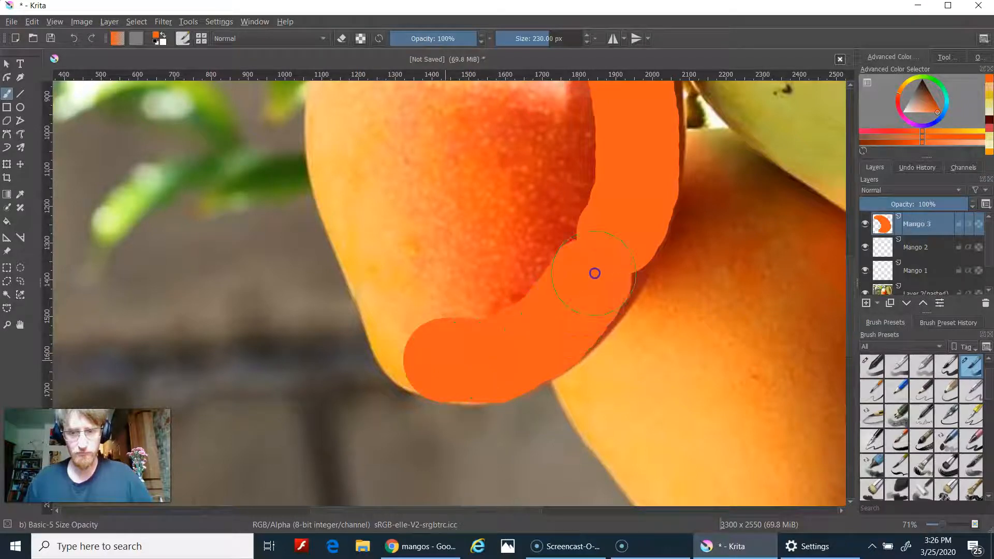
pyautogui.moveTo(612, 202)
pyautogui.mouseDown()
pyautogui.moveTo(474, 314)
pyautogui.moveTo(423, 298)
pyautogui.moveTo(448, 220)
pyautogui.moveTo(641, 125)
pyautogui.mouseUp()
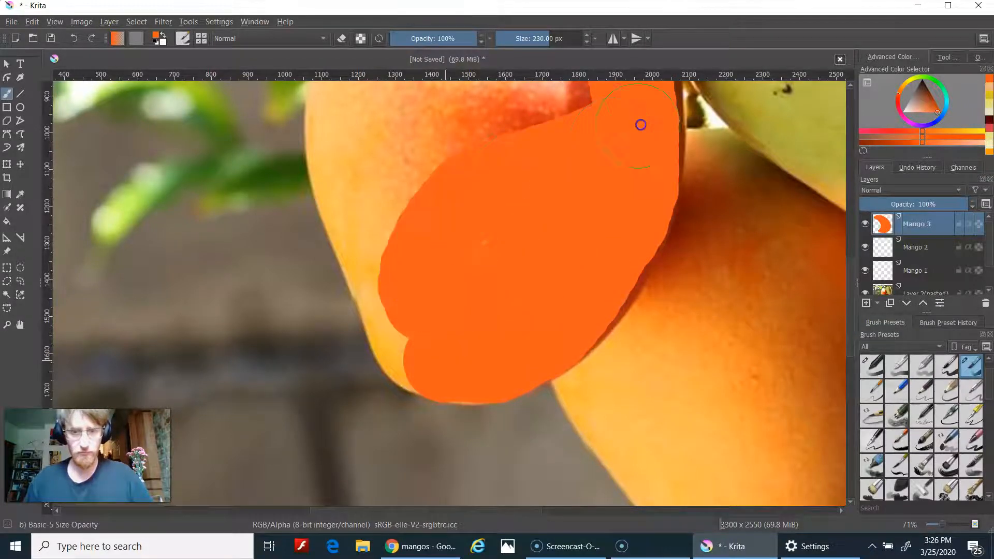
pyautogui.moveTo(421, 293)
pyautogui.mouseDown()
pyautogui.moveTo(420, 346)
pyautogui.moveTo(382, 230)
pyautogui.mouseUp()
pyautogui.moveTo(408, 147); pyautogui.dragTo(382, 353)
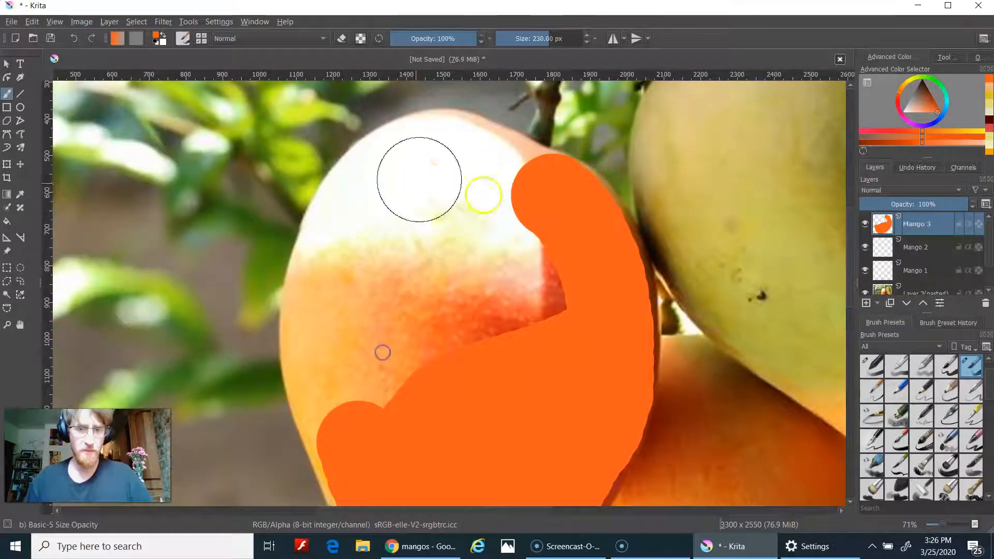
pyautogui.moveTo(557, 204)
pyautogui.mouseDown()
pyautogui.moveTo(532, 179)
pyautogui.moveTo(449, 156)
pyautogui.moveTo(407, 160)
pyautogui.moveTo(355, 202)
pyautogui.moveTo(324, 303)
pyautogui.moveTo(333, 425)
pyautogui.mouseUp()
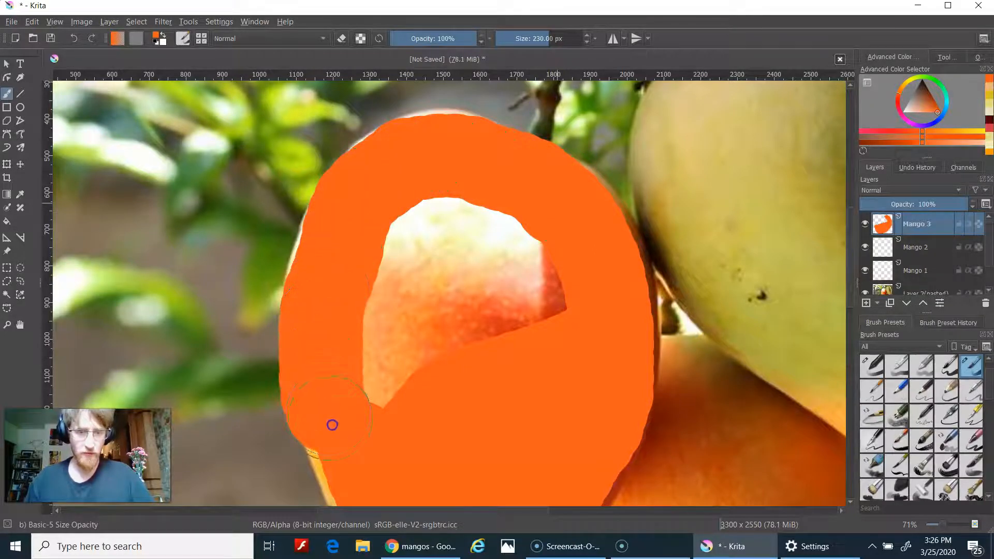
pyautogui.moveTo(404, 429)
pyautogui.mouseDown()
pyautogui.moveTo(379, 337)
pyautogui.moveTo(408, 239)
pyautogui.moveTo(458, 214)
pyautogui.moveTo(561, 328)
pyautogui.moveTo(469, 281)
pyautogui.moveTo(454, 260)
pyautogui.moveTo(545, 286)
pyautogui.moveTo(464, 327)
pyautogui.moveTo(500, 96)
pyautogui.mouseUp()
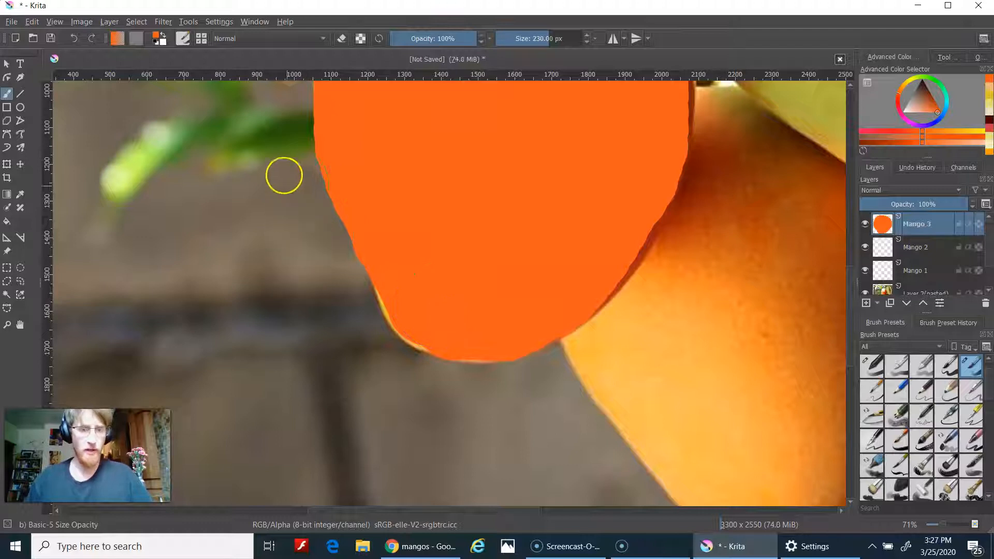
# Step: Paint past the orange mango's lower-left edge and erase the overflow with the same brush in eraser mode to restore the outline
pyautogui.moveTo(389, 232); pyautogui.dragTo(384, 266)
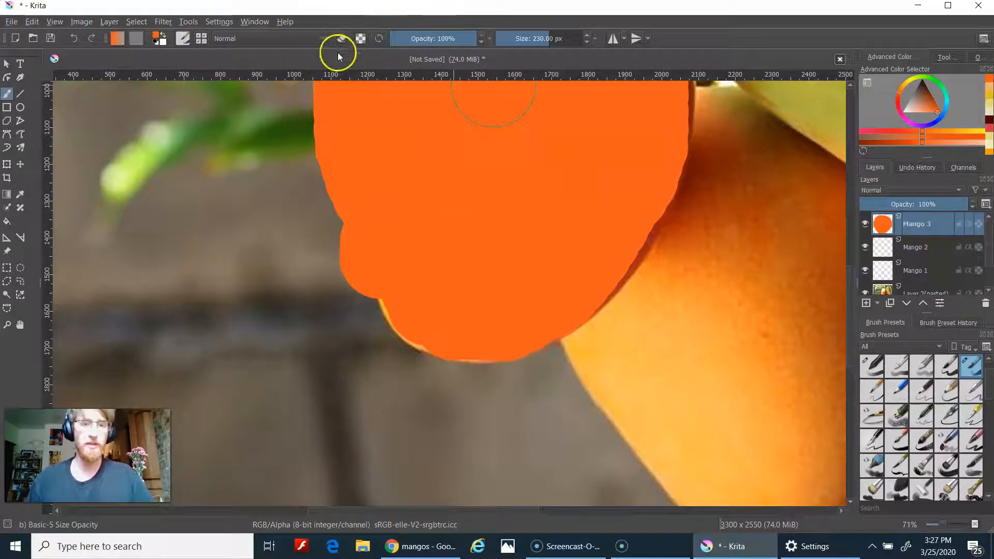
pyautogui.click(342, 39)
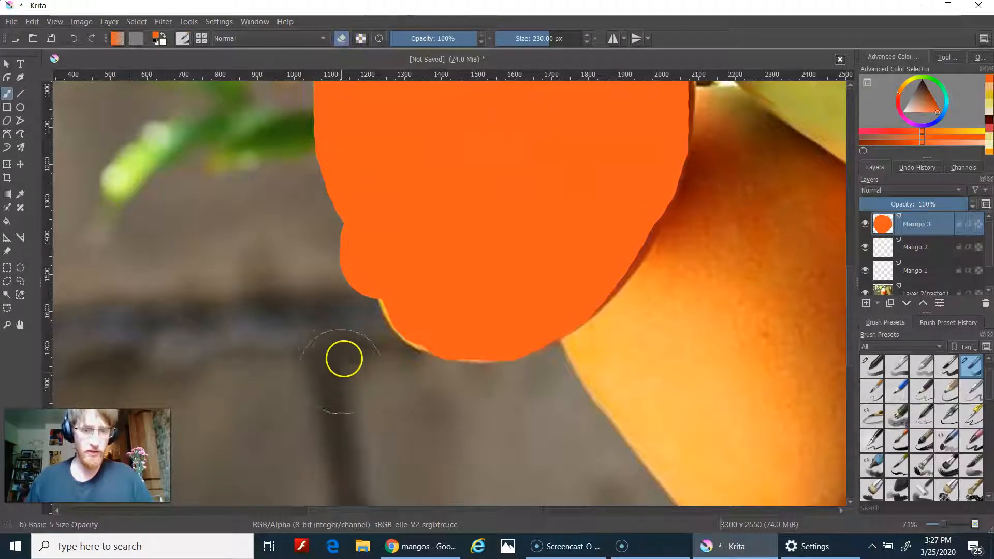
pyautogui.moveTo(337, 328); pyautogui.dragTo(315, 258)
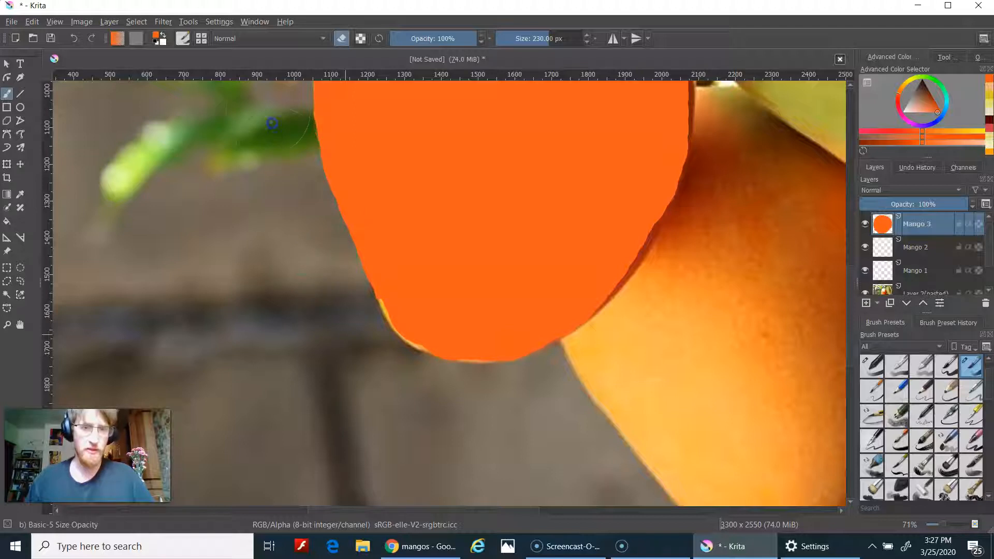
pyautogui.scroll(4, 404, 326)
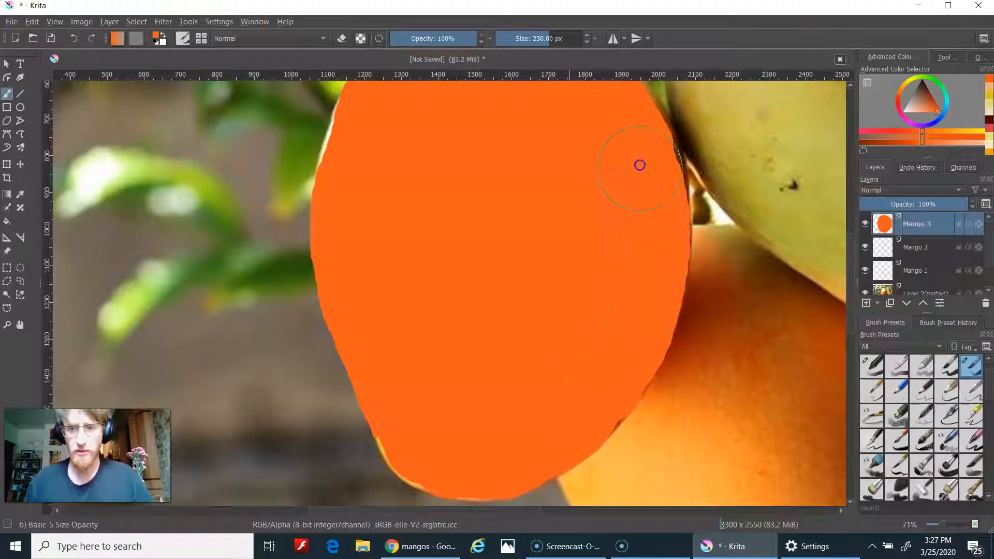
pyautogui.scroll(5, 573, 182)
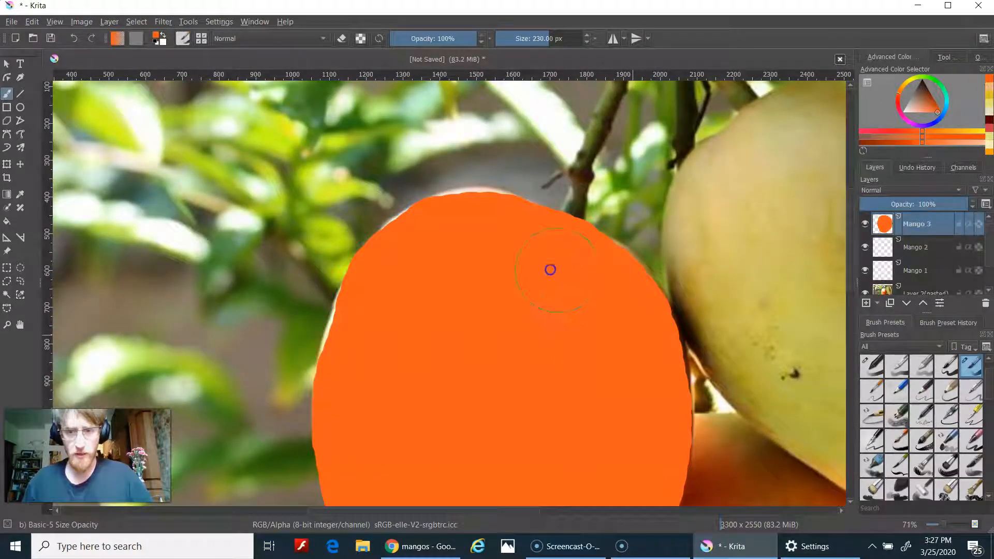
pyautogui.moveTo(563, 345); pyautogui.dragTo(381, 270)
pyautogui.moveTo(598, 280); pyautogui.dragTo(497, 278)
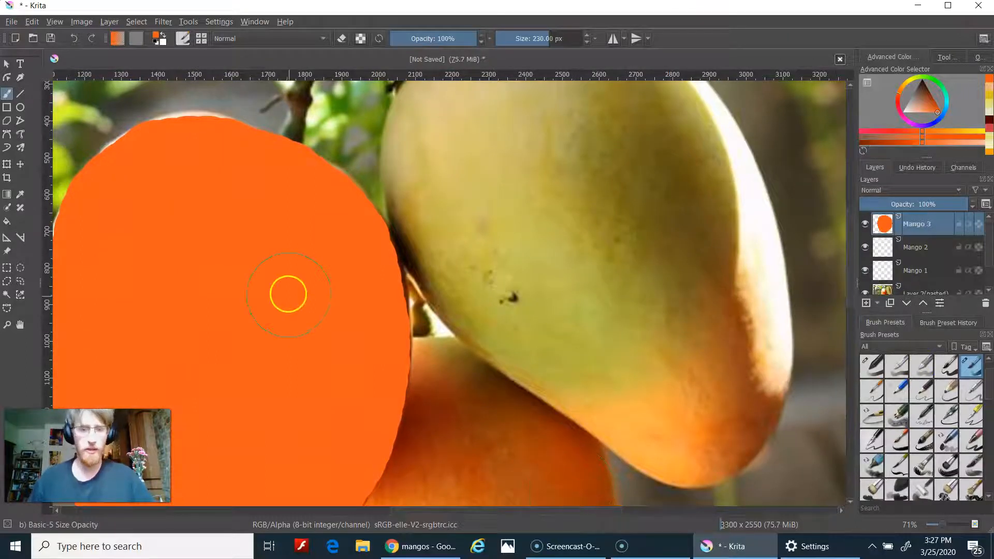
pyautogui.scroll(-1, 537, 389)
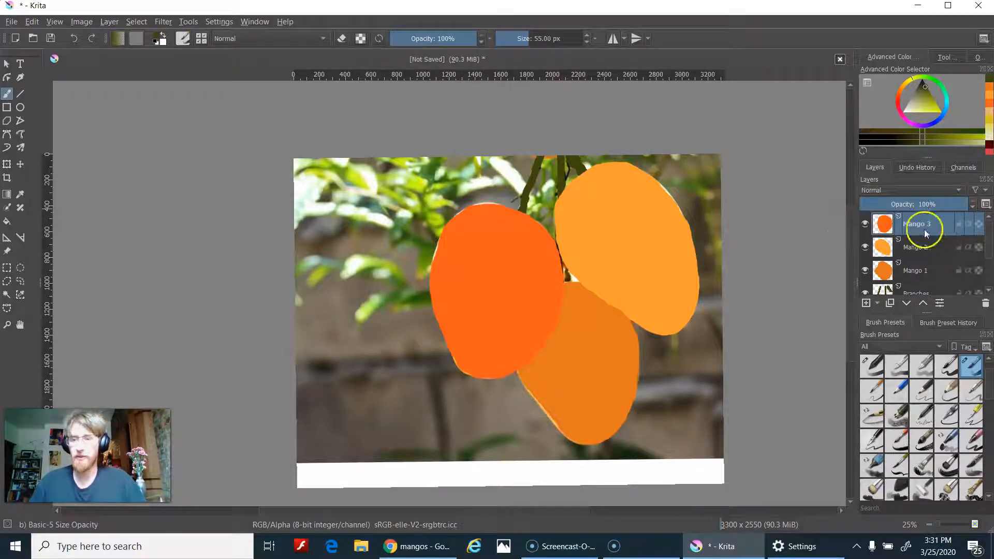
# Step: Toggle the visibility of the Mango 3, Mango 2 and Mango 1 layers to compare each flat shape with the reference photo
pyautogui.click(865, 224)
pyautogui.click(864, 224)
pyautogui.click(866, 247)
pyautogui.click(864, 272)
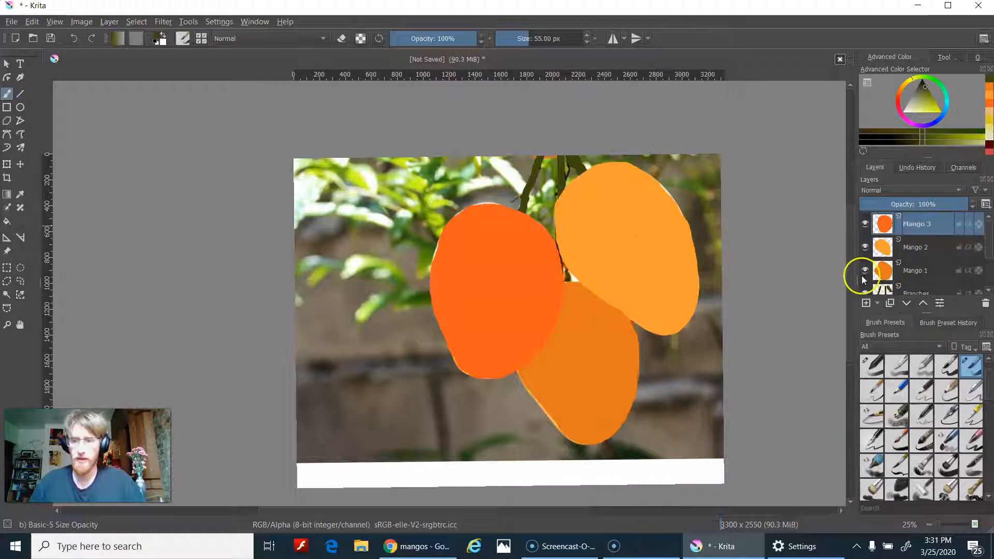
pyautogui.click(864, 272)
pyautogui.click(864, 270)
pyautogui.click(865, 246)
pyautogui.click(864, 224)
pyautogui.click(865, 224)
pyautogui.click(864, 223)
pyautogui.click(865, 247)
pyautogui.click(865, 247)
pyautogui.click(865, 224)
pyautogui.click(865, 249)
pyautogui.click(865, 249)
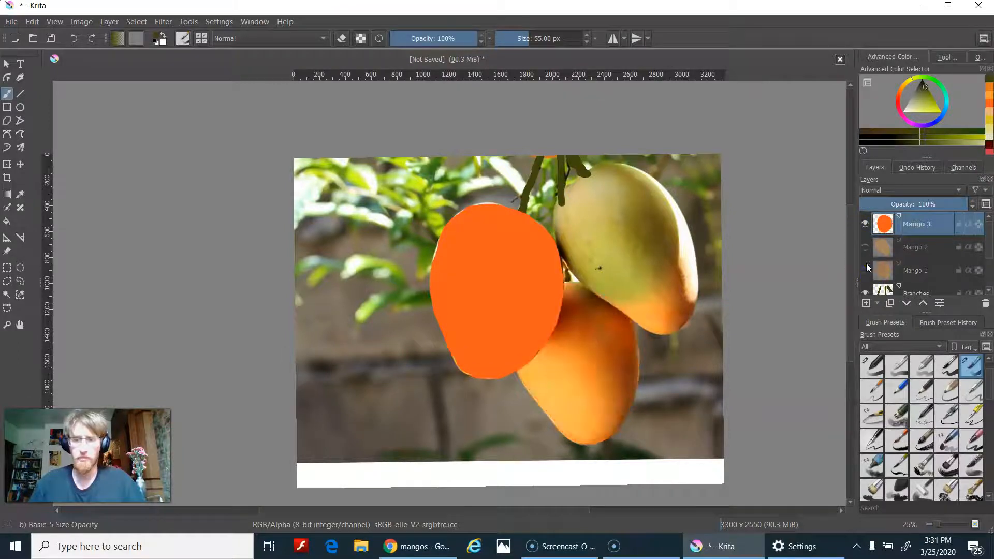
pyautogui.click(865, 224)
pyautogui.click(865, 246)
pyautogui.click(865, 270)
pyautogui.click(864, 224)
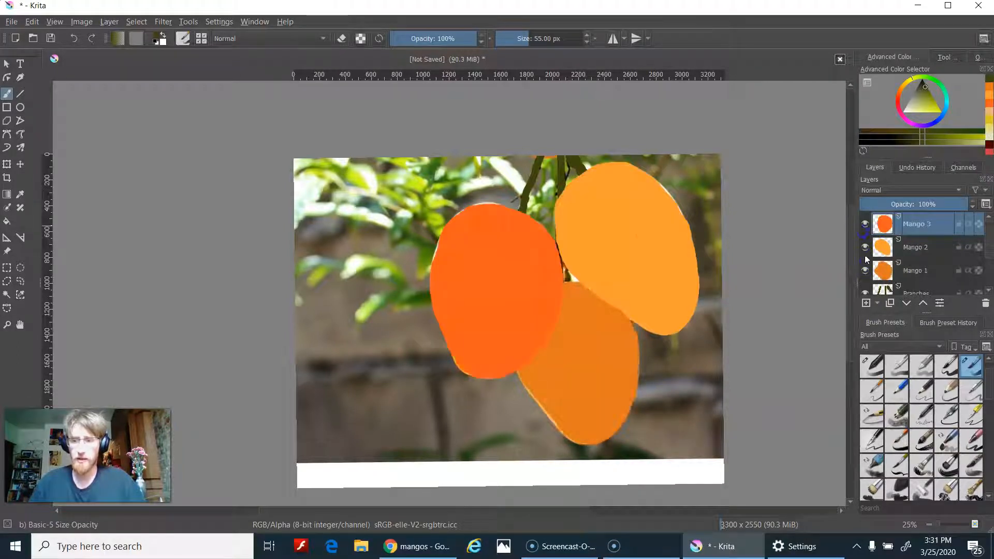
# Step: Hide the Mango 1 and Mango 3 layers while keeping the Mango 2 layer visible over the photo
pyautogui.click(864, 247)
pyautogui.click(865, 270)
pyautogui.click(864, 247)
pyautogui.click(865, 247)
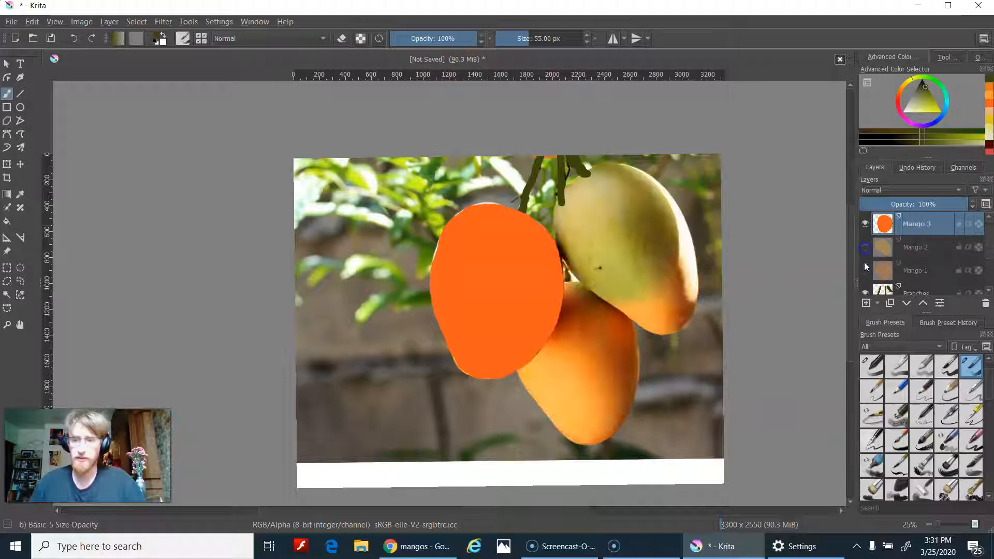
pyautogui.click(865, 270)
pyautogui.click(863, 270)
pyautogui.click(860, 244)
pyautogui.click(860, 245)
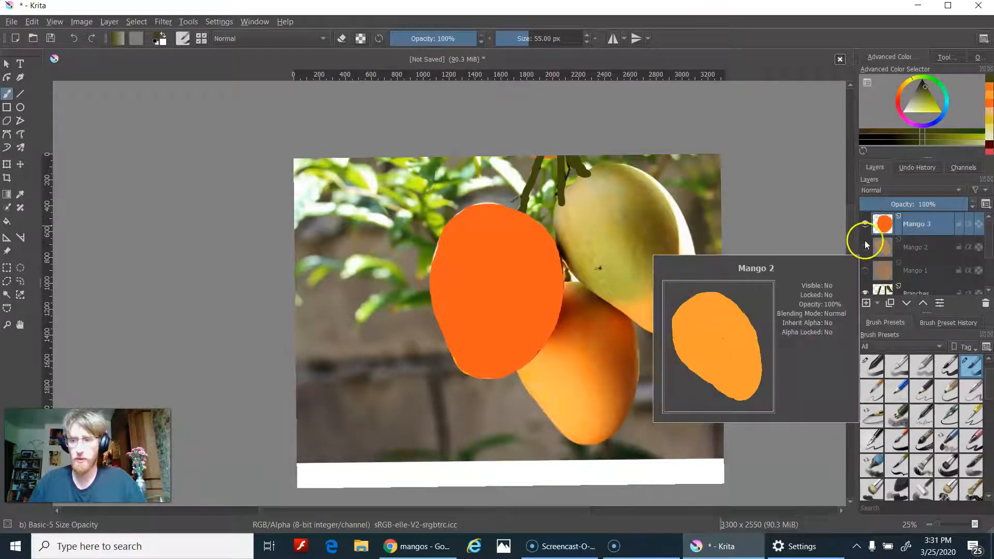
pyautogui.click(864, 224)
pyautogui.click(866, 244)
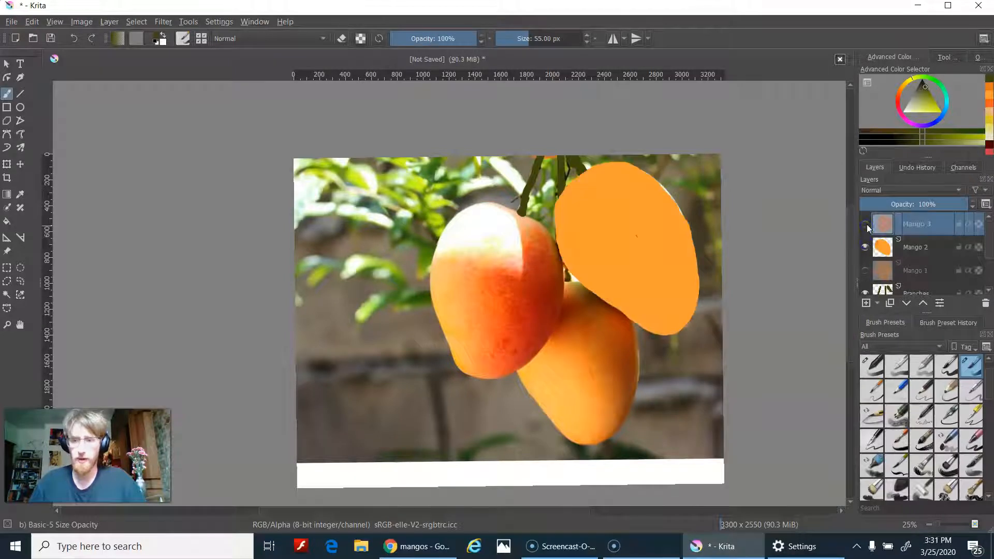
pyautogui.click(866, 225)
pyautogui.click(863, 222)
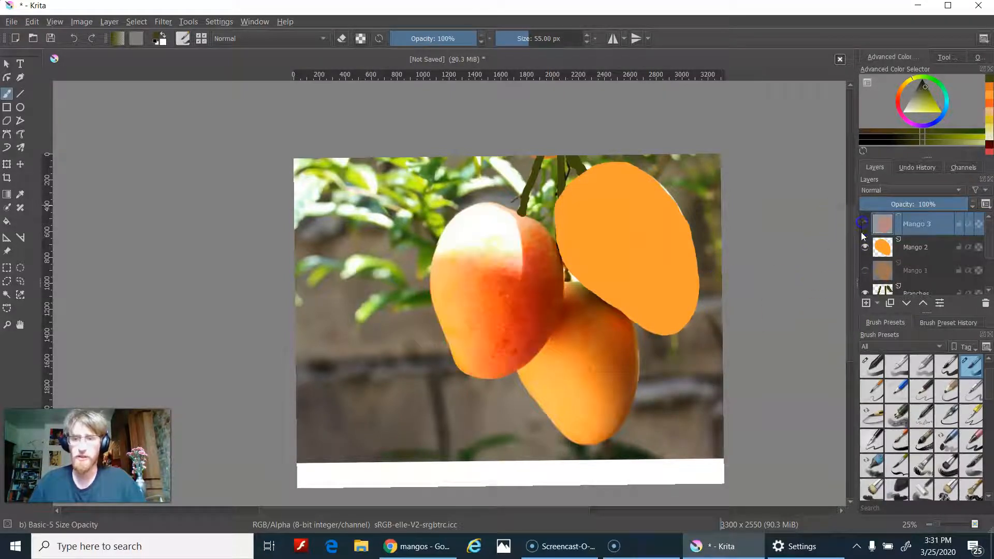
# Step: Compare the Mango 2 shape with the photo by toggling its visibility, and hide both the Mango 2 and Branches layers
pyautogui.click(865, 248)
pyautogui.click(865, 248)
pyautogui.click(865, 249)
pyautogui.click(865, 248)
pyautogui.click(865, 247)
pyautogui.click(865, 247)
pyautogui.click(865, 247)
pyautogui.click(866, 248)
pyautogui.click(865, 250)
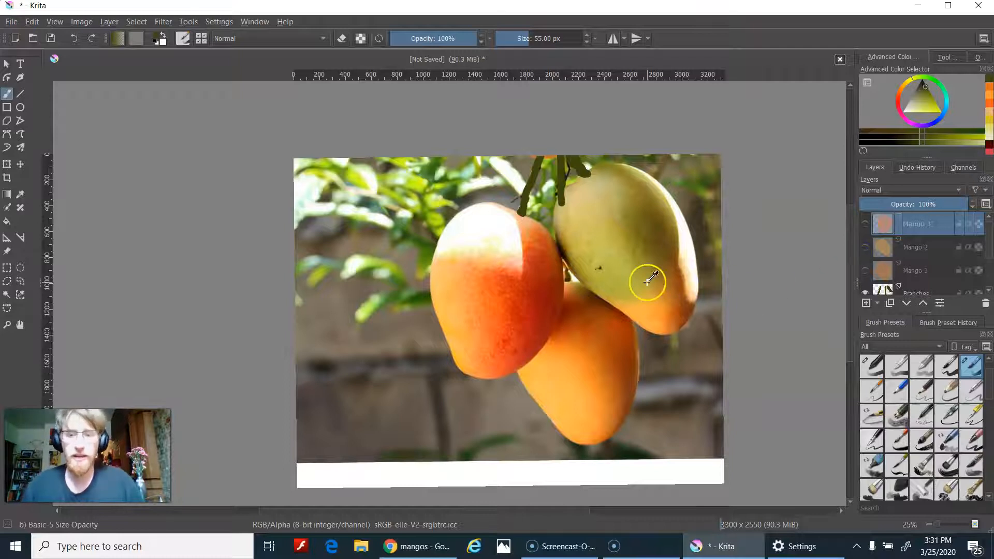
pyautogui.click(866, 293)
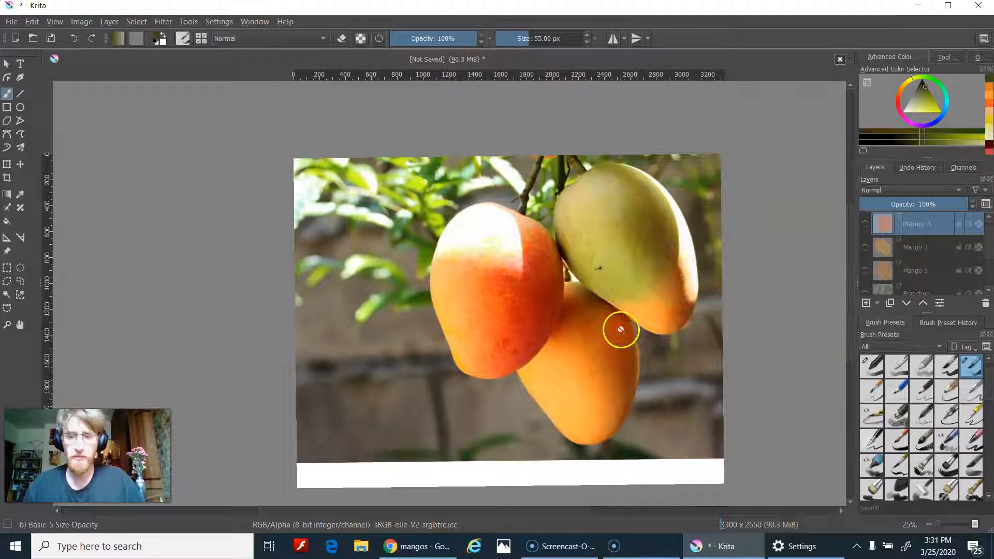
# Step: Zoom in to 53% on the green mango and select the hidden Mango 2 layer
pyautogui.click(7, 325)
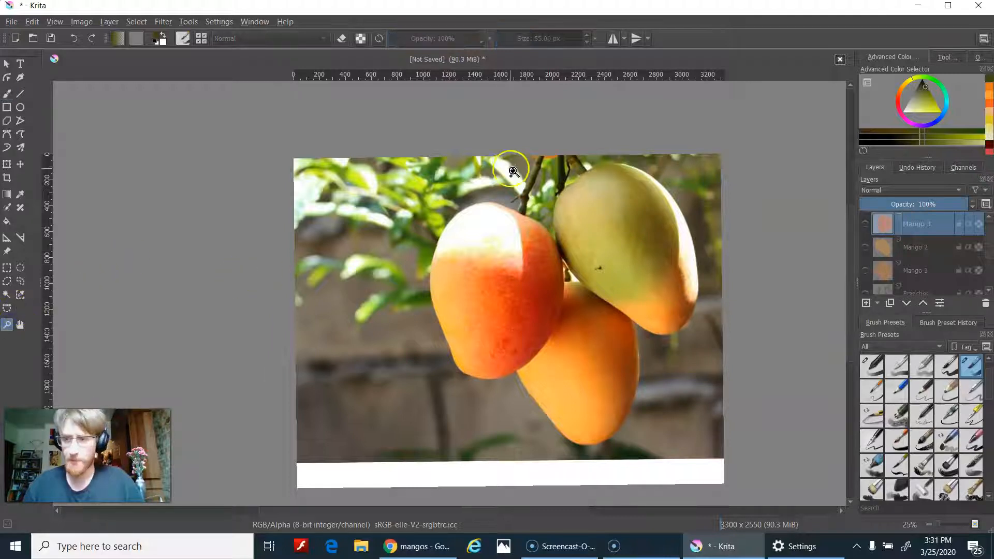
pyautogui.moveTo(513, 156); pyautogui.dragTo(732, 356)
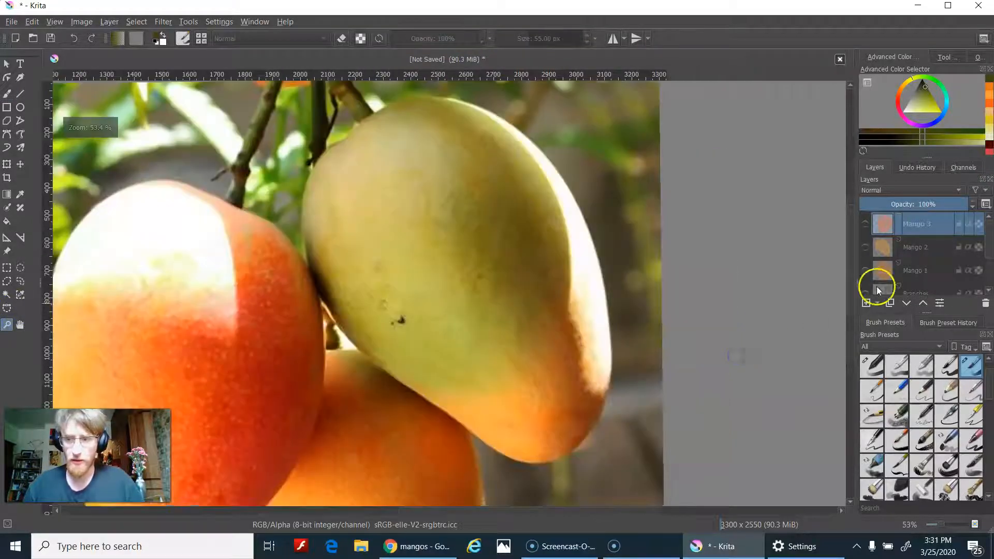
pyautogui.click(878, 249)
pyautogui.click(865, 248)
pyautogui.click(868, 247)
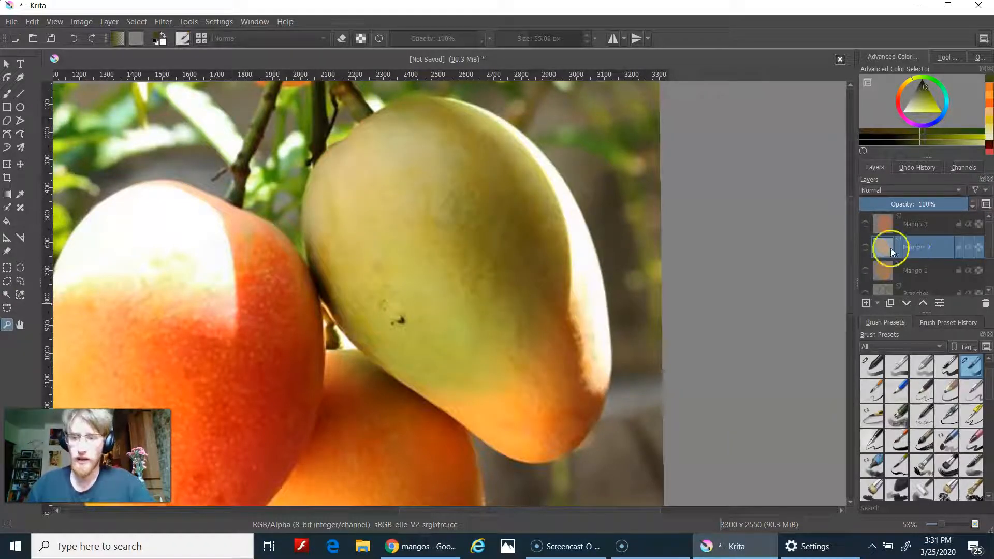
# Step: Toggle the Mango 2 layer's visibility to compare its flat orange shape with the green mango's shading and highlights in the photo
pyautogui.click(865, 247)
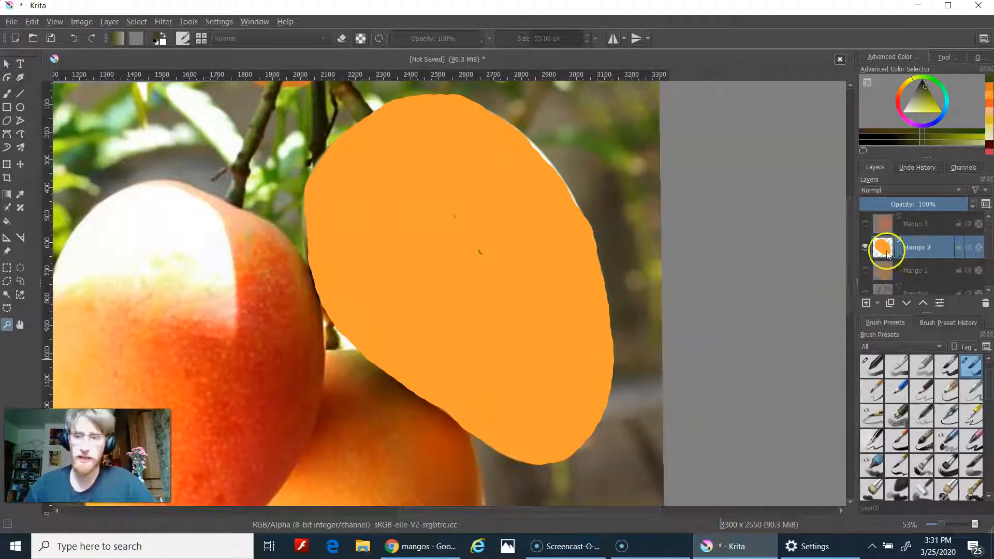
pyautogui.click(866, 247)
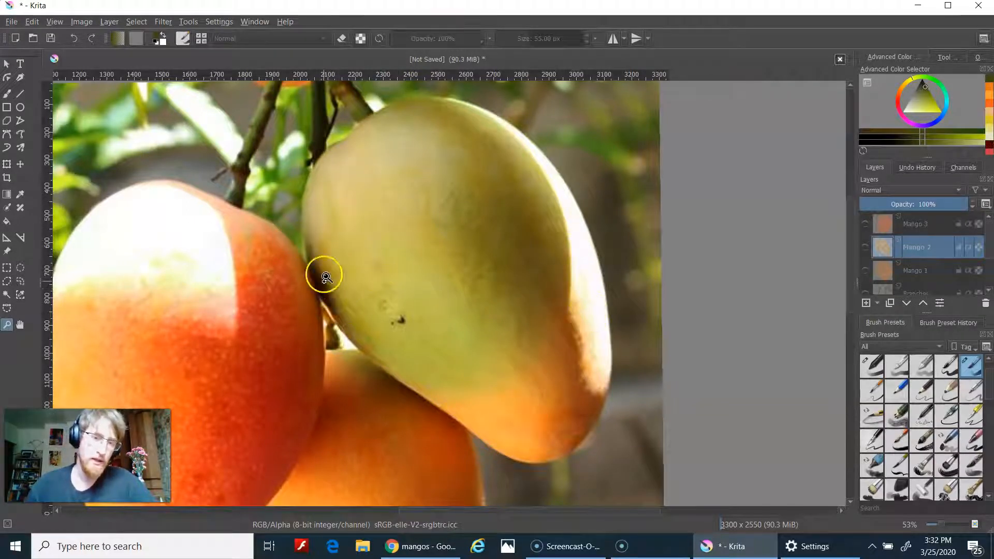
pyautogui.click(863, 248)
pyautogui.click(862, 248)
pyautogui.click(862, 248)
pyautogui.click(862, 248)
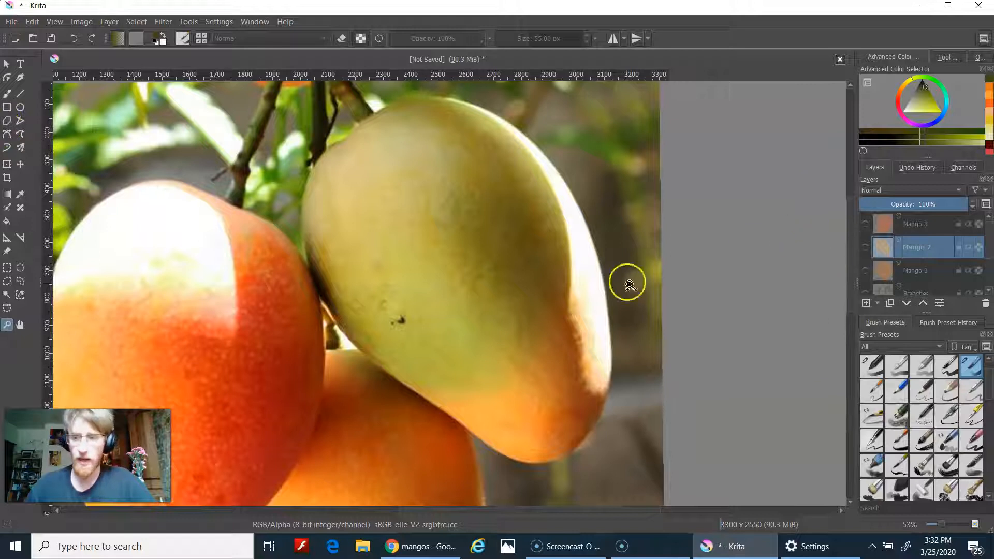
pyautogui.click(863, 247)
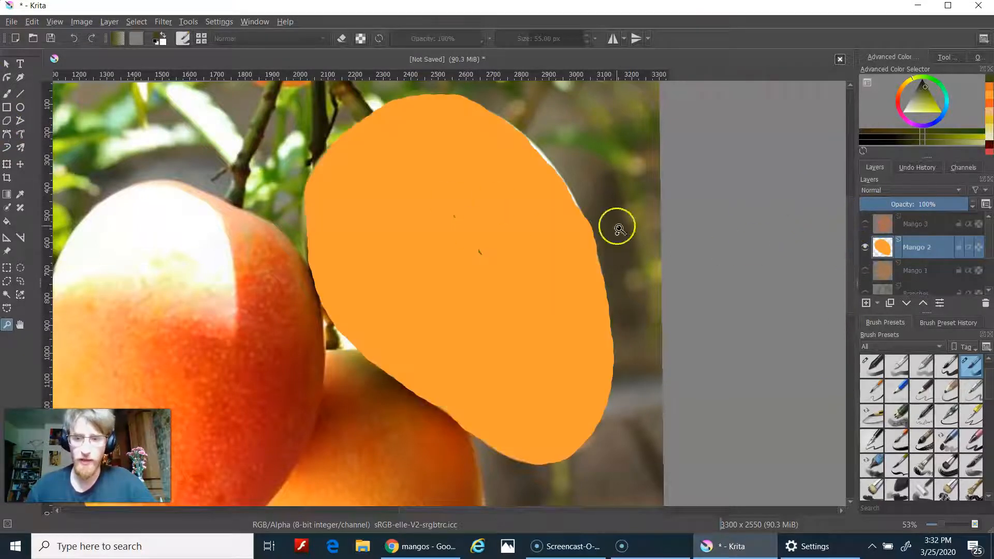
pyautogui.click(864, 249)
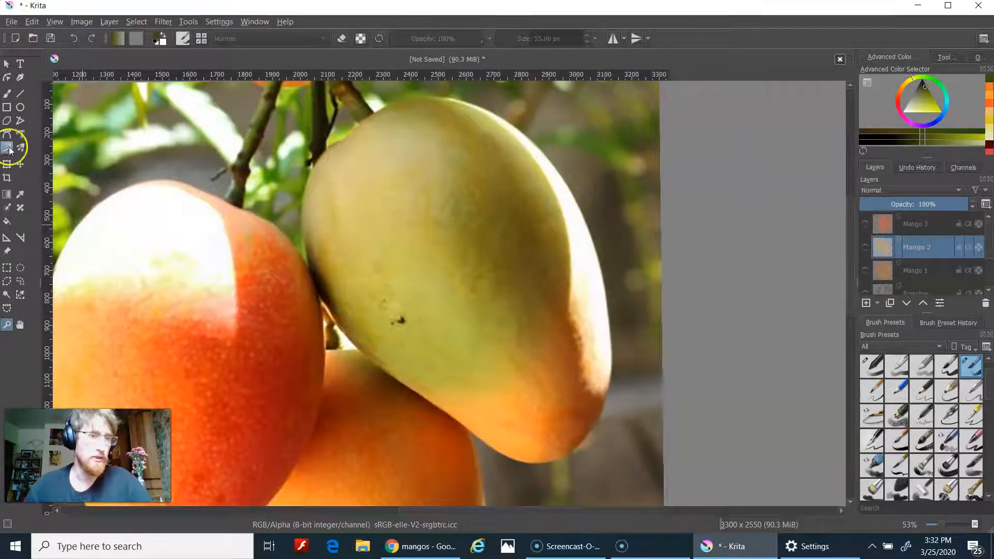
# Step: Activate the Freehand Brush, sample a dark olive-yellow from the green mango's shaded area and show the Mango 2 layer again
pyautogui.click(6, 95)
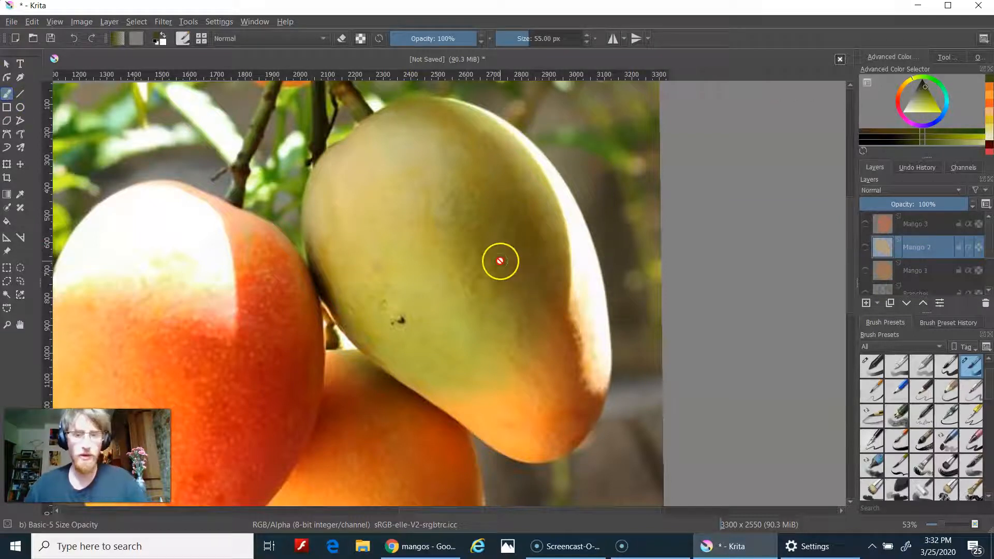
pyautogui.keyDown('ctrl'); pyautogui.click(498, 246); pyautogui.keyUp('ctrl')
pyautogui.moveTo(484, 252)
pyautogui.mouseDown()
pyautogui.moveTo(484, 260)
pyautogui.moveTo(486, 251)
pyautogui.mouseUp()
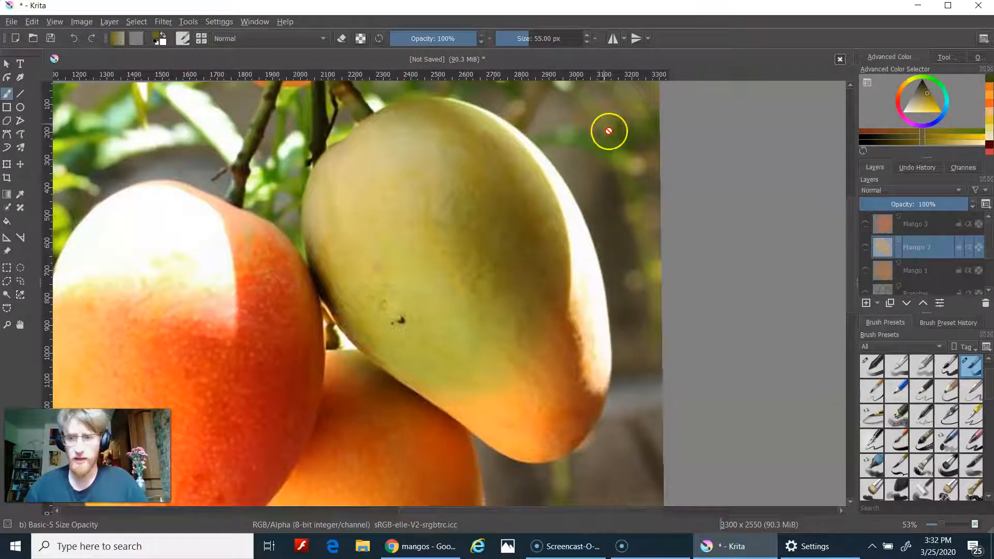
pyautogui.click(864, 250)
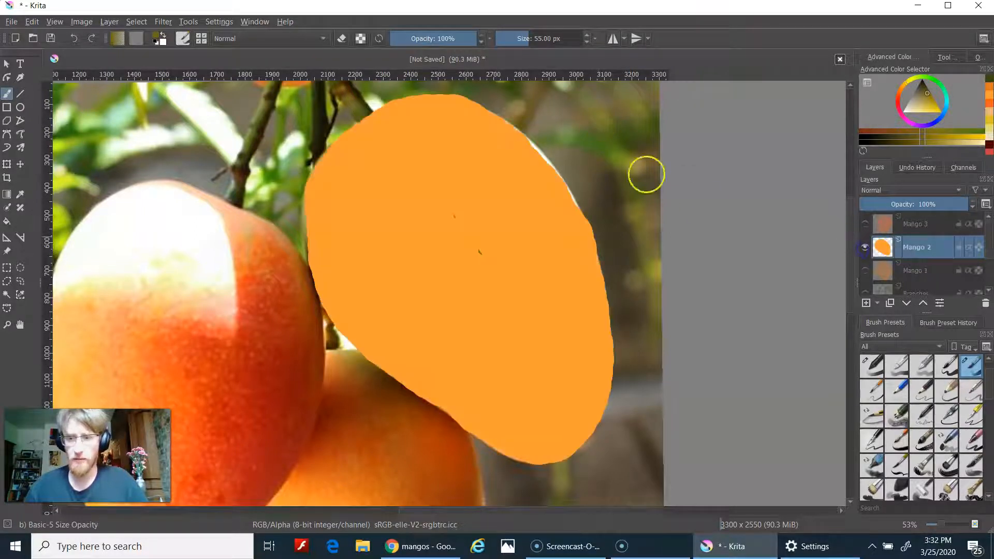
# Step: Hide the Mango 2 layer, add a new paint layer above it and dab sampled olive and orange swatches beside the green mango
pyautogui.click(865, 251)
pyautogui.click(958, 258)
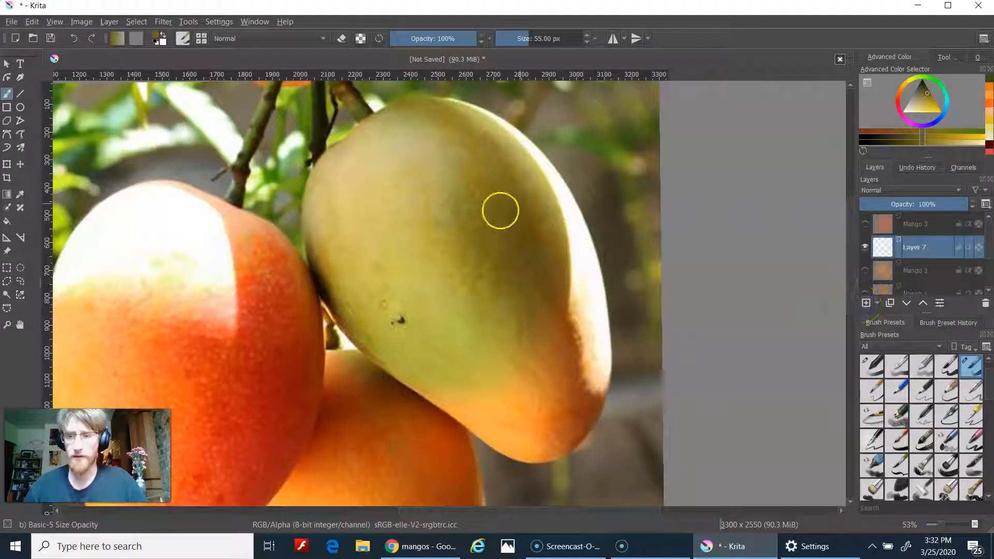
pyautogui.keyDown('ctrl'); pyautogui.click(442, 243); pyautogui.keyUp('ctrl')
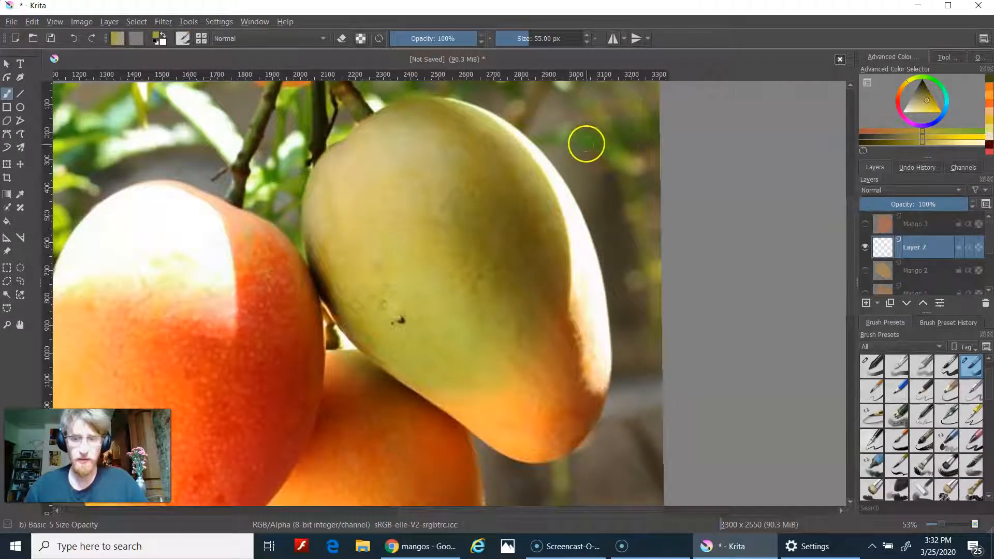
pyautogui.keyDown('ctrl'); pyautogui.click(529, 400); pyautogui.keyUp('ctrl')
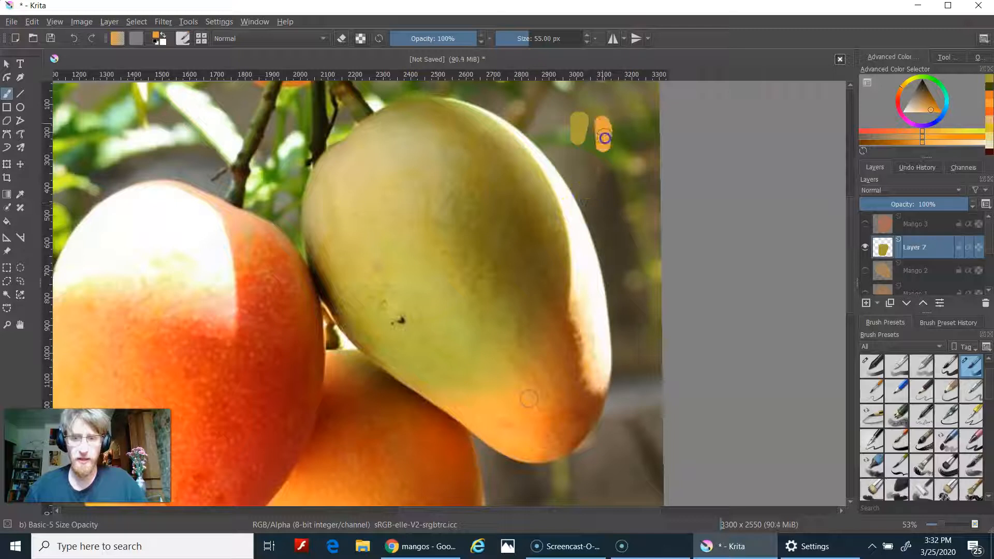
# Step: Add white, dark brown and reddish-brown swatches sampled from the green mango to the palette beside it
pyautogui.keyDown('ctrl'); pyautogui.click(585, 261); pyautogui.keyUp('ctrl')
pyautogui.moveTo(631, 122); pyautogui.dragTo(631, 144)
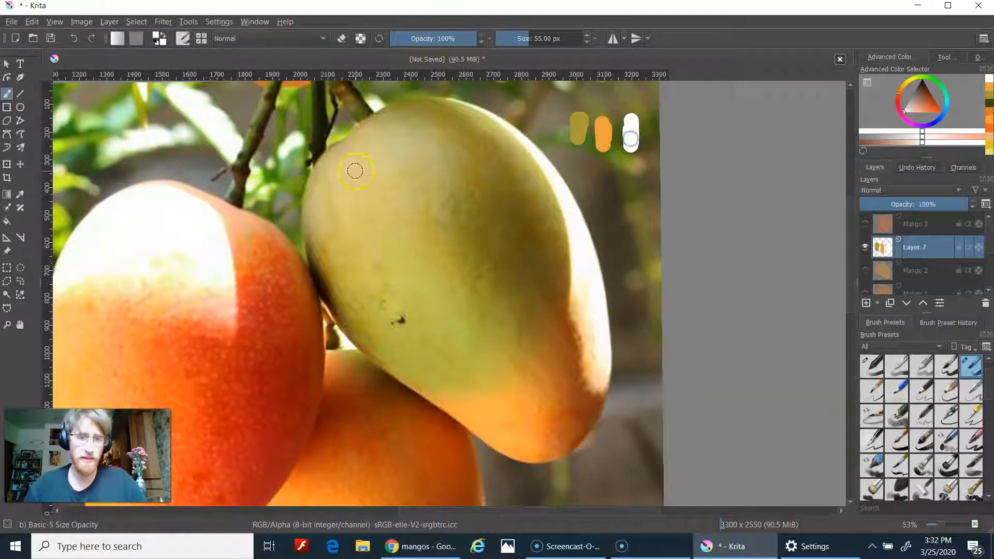
pyautogui.keyDown('ctrl'); pyautogui.click(321, 279); pyautogui.keyUp('ctrl')
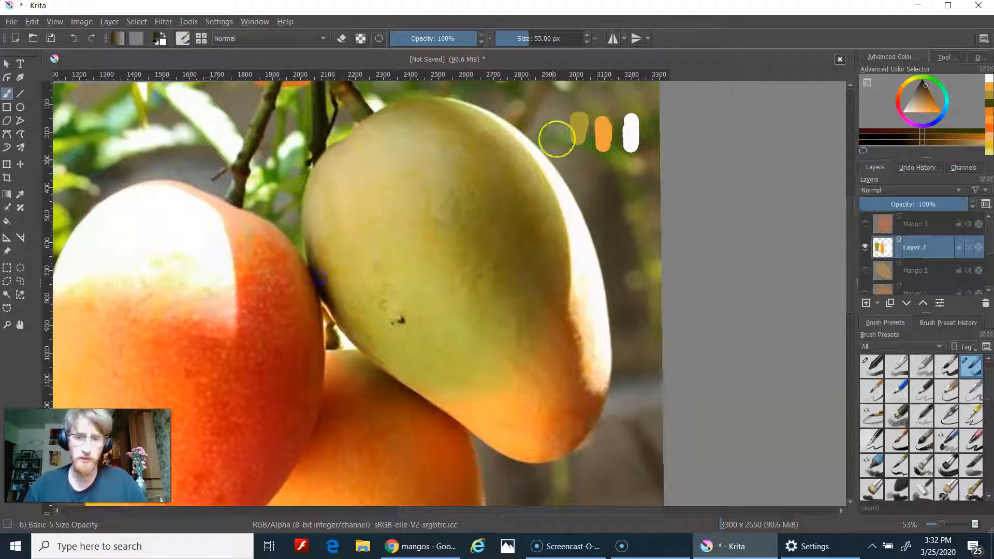
pyautogui.moveTo(552, 127); pyautogui.dragTo(552, 136)
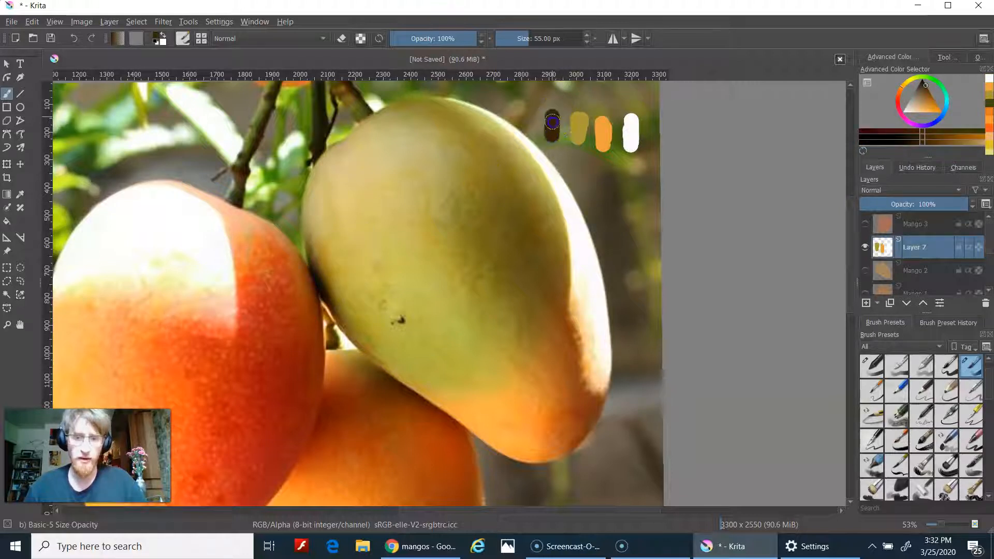
pyautogui.keyDown('ctrl'); pyautogui.click(586, 425); pyautogui.keyUp('ctrl')
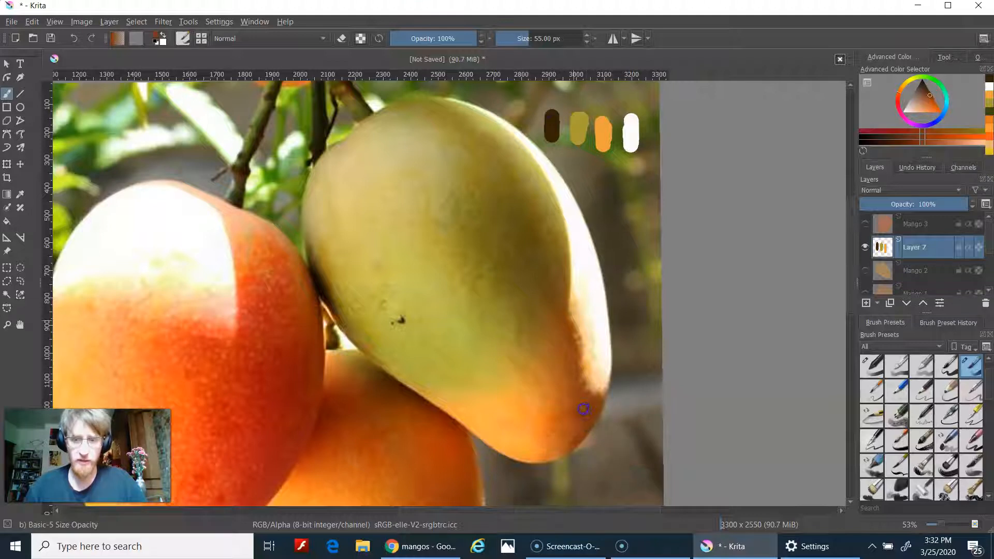
pyautogui.moveTo(615, 127); pyautogui.dragTo(615, 136)
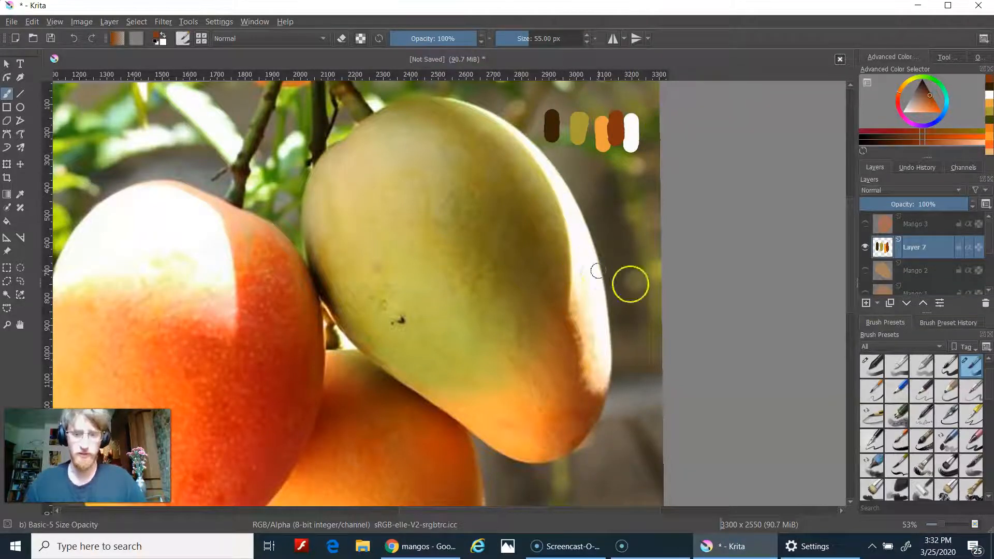
# Step: Compare the Mango 2 layer with the photo by toggling its visibility, and show it at 54% opacity
pyautogui.click(915, 274)
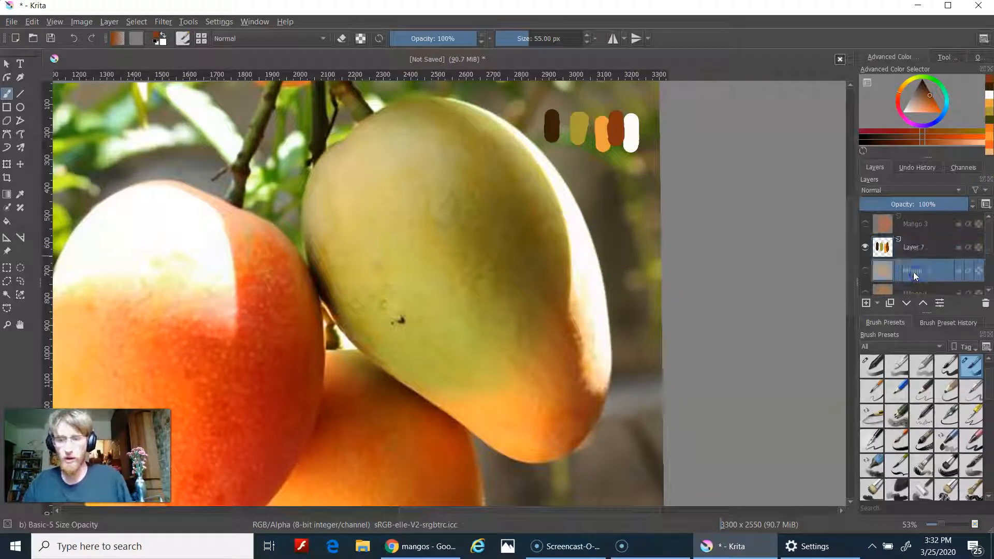
pyautogui.click(864, 270)
pyautogui.click(864, 270)
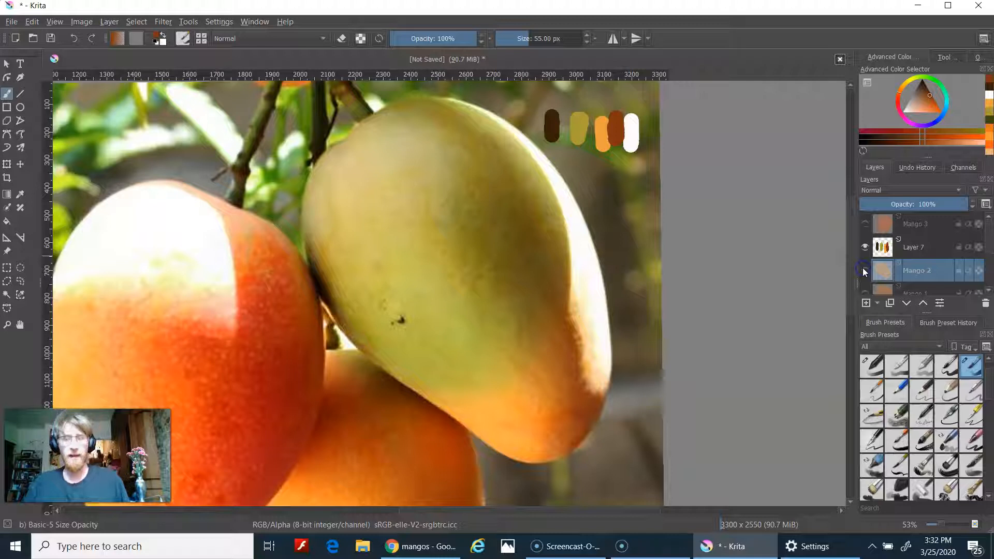
pyautogui.click(863, 270)
pyautogui.click(863, 270)
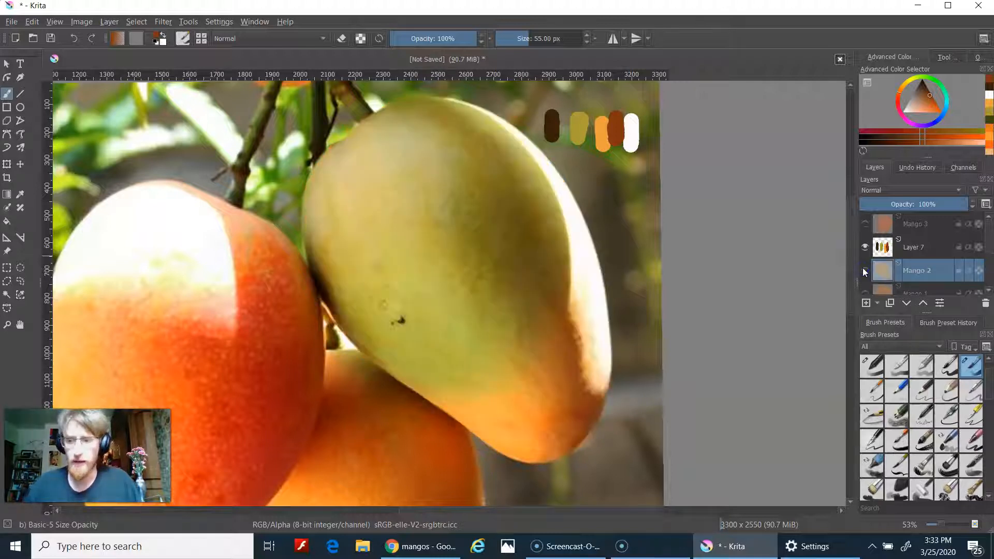
pyautogui.click(863, 270)
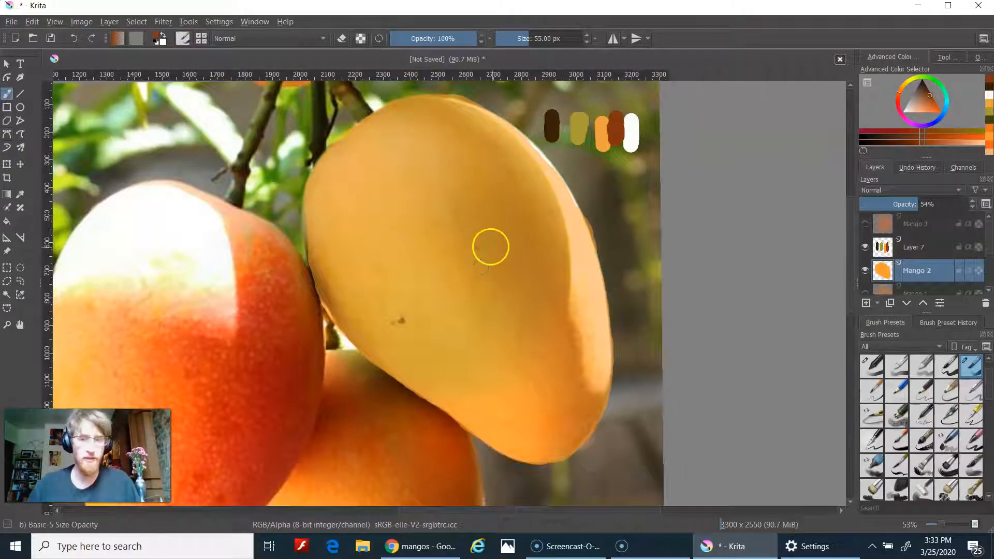
# Step: Switch to the Airbrush Soft brush preset and turn on Preserve Alpha so painting stays inside the mango shape
pyautogui.rightClick(464, 230)
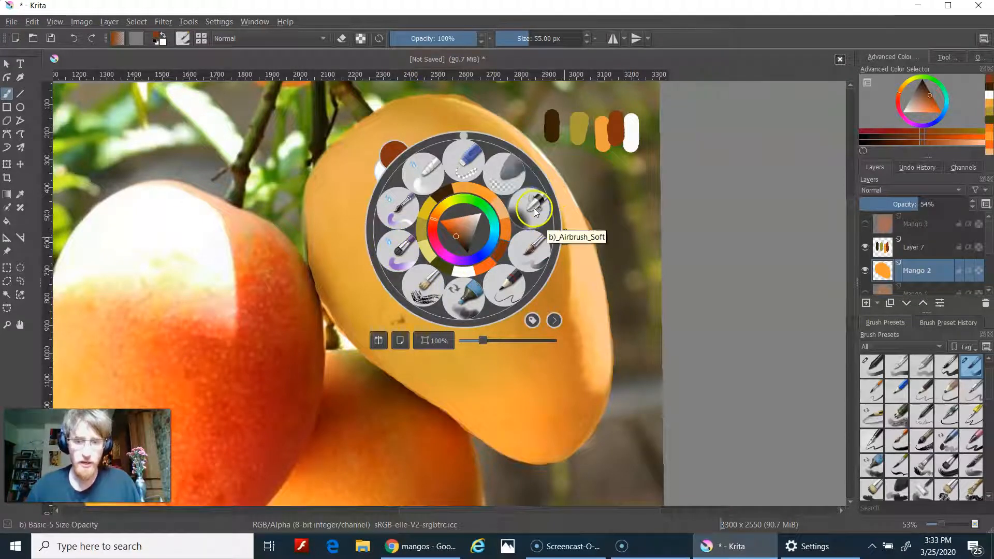
pyautogui.click(510, 216)
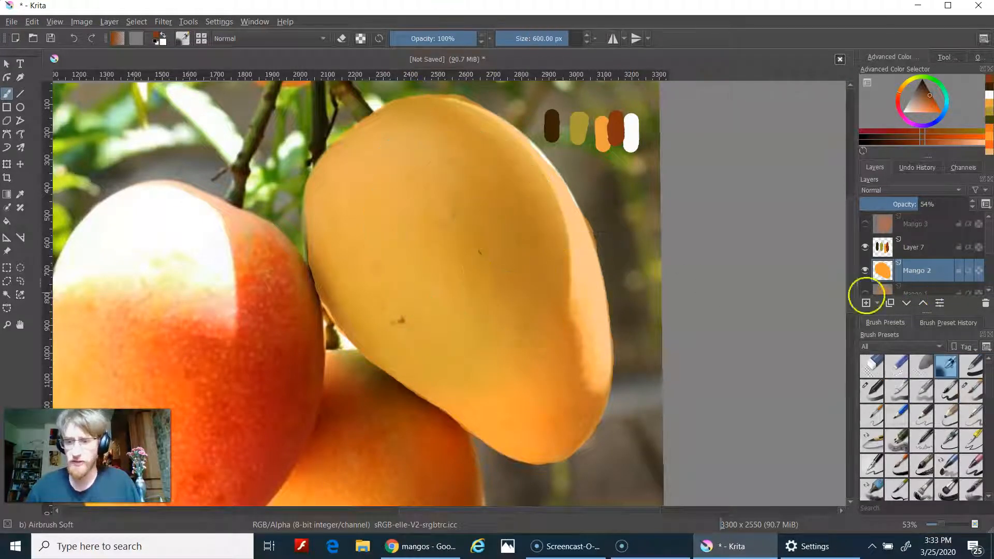
pyautogui.click(360, 43)
# Step: Airbrush a sampled darker orange over the lower end of Mango 2 and set the layer's opacity to 100%
pyautogui.moveTo(523, 341)
pyautogui.mouseDown()
pyautogui.moveTo(551, 418)
pyautogui.moveTo(529, 393)
pyautogui.moveTo(548, 432)
pyautogui.moveTo(551, 411)
pyautogui.moveTo(584, 415)
pyautogui.moveTo(586, 425)
pyautogui.moveTo(605, 401)
pyautogui.mouseUp()
pyautogui.keyDown('ctrl'); pyautogui.click(578, 417); pyautogui.keyUp('ctrl')
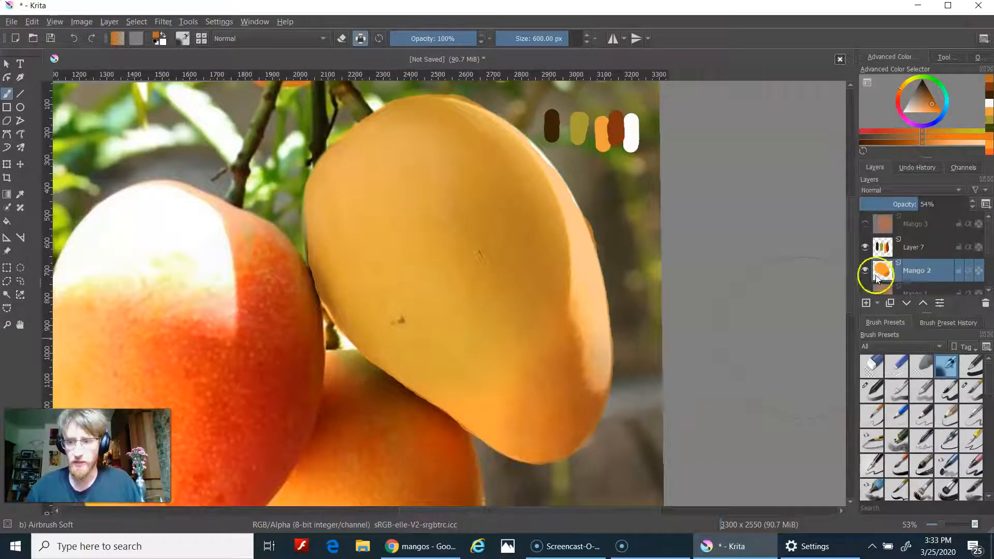
pyautogui.moveTo(915, 206); pyautogui.dragTo(956, 206)
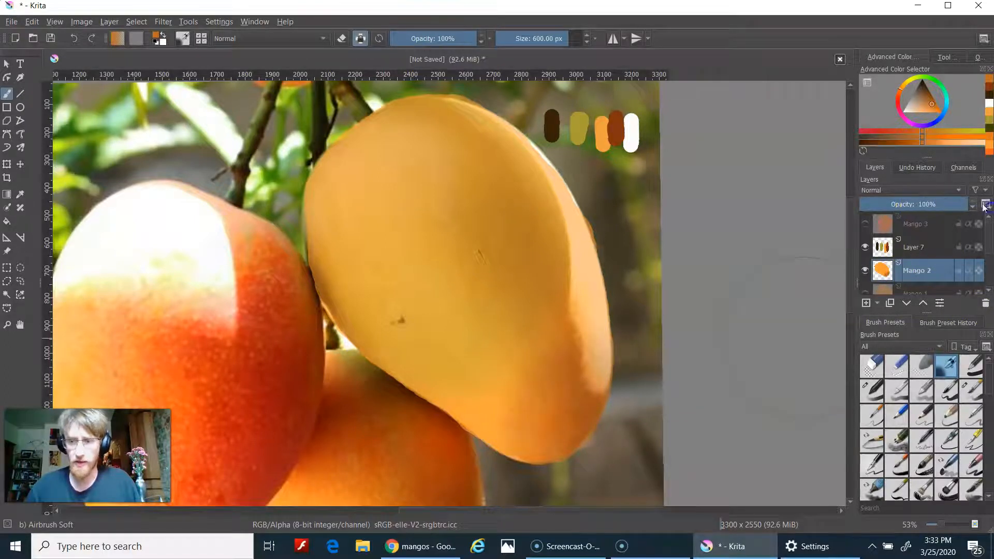
pyautogui.click(865, 267)
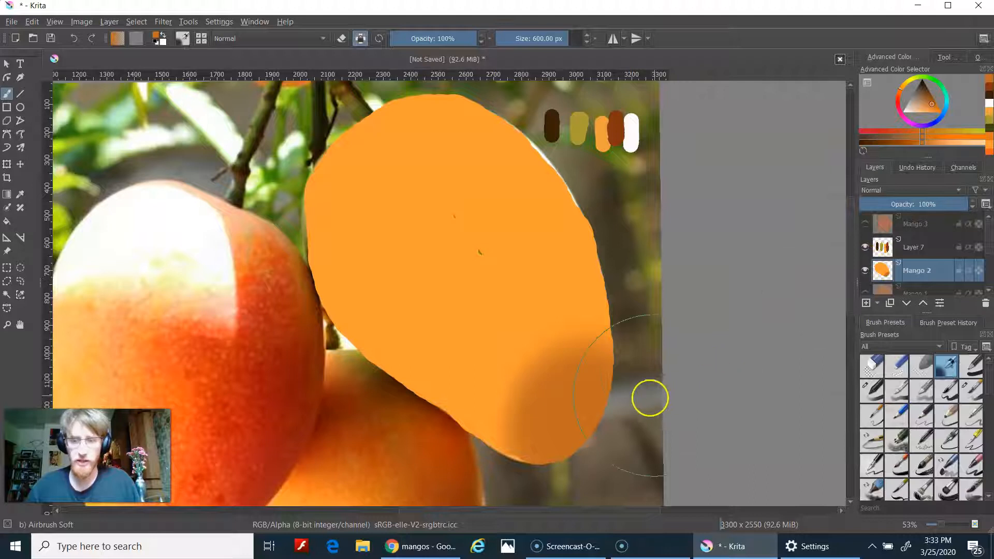
pyautogui.moveTo(599, 404)
pyautogui.mouseDown()
pyautogui.moveTo(597, 426)
pyautogui.moveTo(624, 437)
pyautogui.mouseUp()
pyautogui.moveTo(565, 425); pyautogui.dragTo(566, 424)
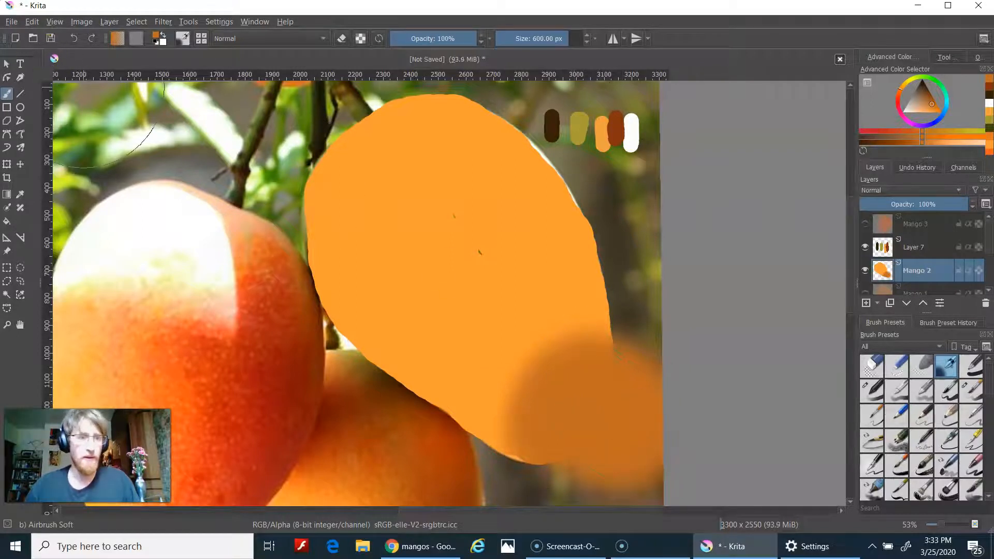
pyautogui.click(73, 38)
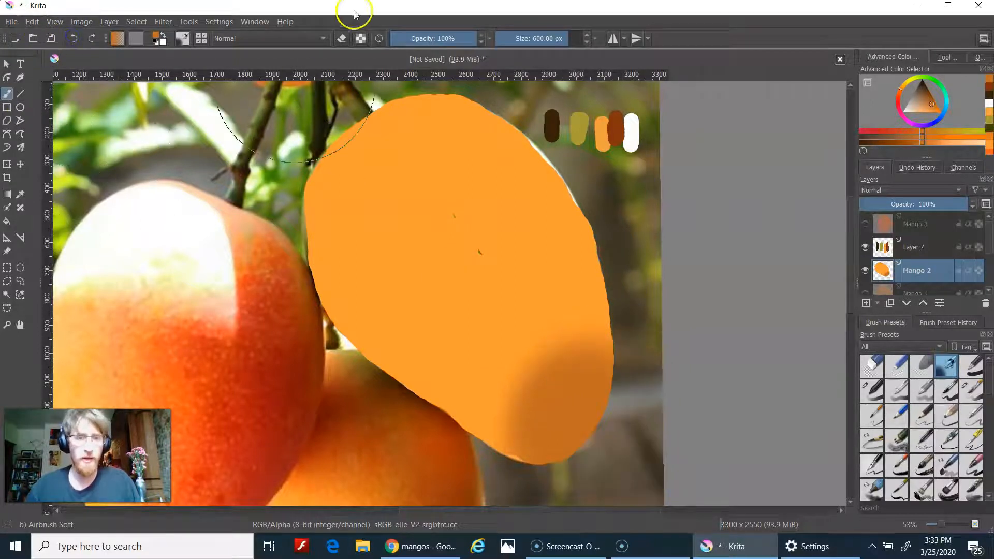
pyautogui.click(360, 39)
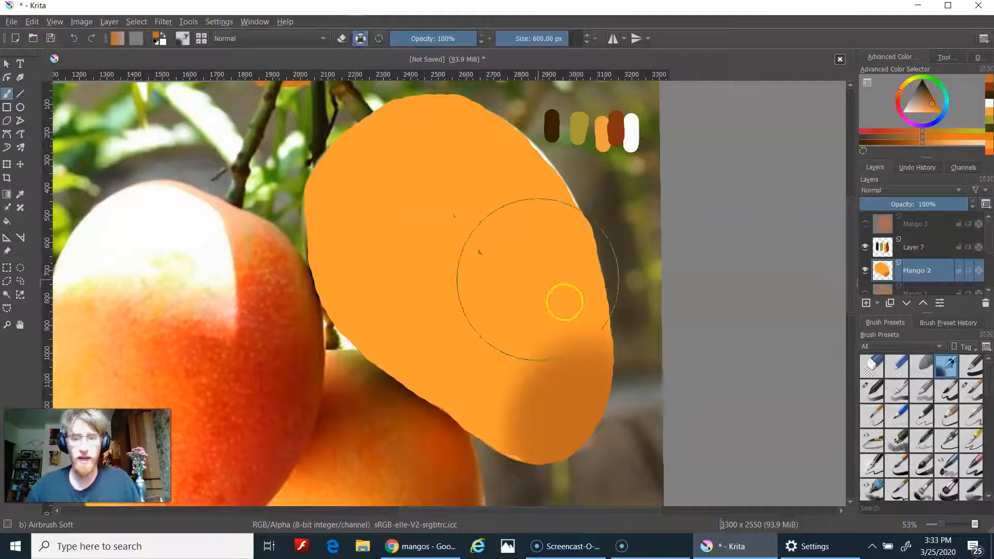
# Step: Extend the dark orange shading up the mango's lower right edge and airbrush a highlight along the upper right edge using the white swatch
pyautogui.moveTo(625, 388)
pyautogui.mouseDown()
pyautogui.moveTo(616, 367)
pyautogui.moveTo(606, 406)
pyautogui.mouseUp()
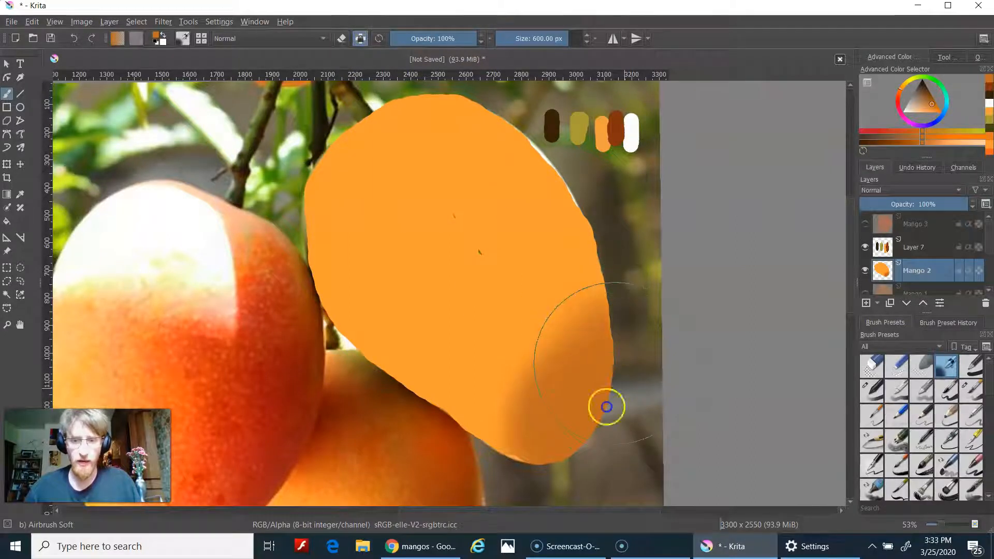
pyautogui.keyDown('ctrl'); pyautogui.click(631, 133); pyautogui.keyUp('ctrl')
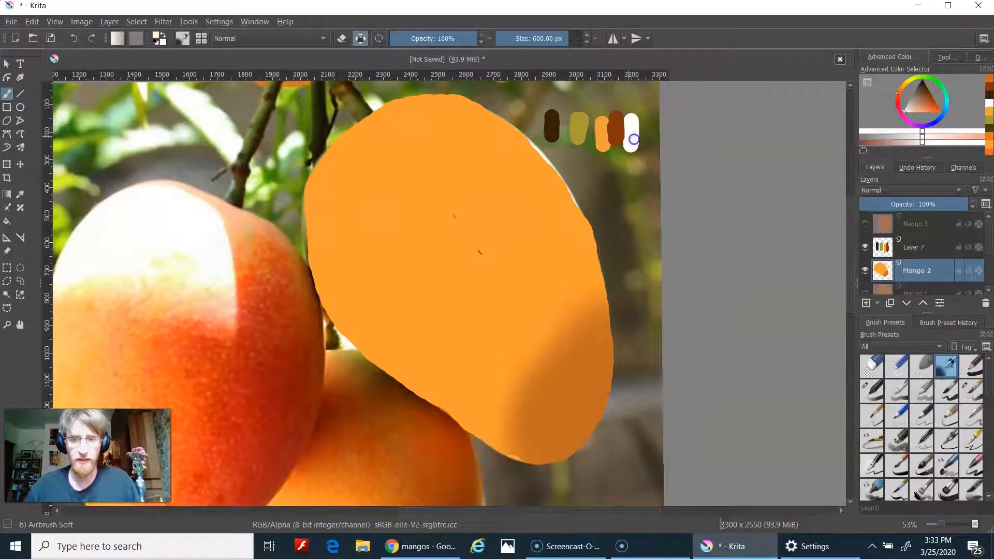
pyautogui.moveTo(521, 104)
pyautogui.mouseDown()
pyautogui.moveTo(583, 166)
pyautogui.moveTo(518, 93)
pyautogui.moveTo(561, 153)
pyautogui.moveTo(589, 173)
pyautogui.moveTo(549, 119)
pyautogui.moveTo(590, 164)
pyautogui.mouseUp()
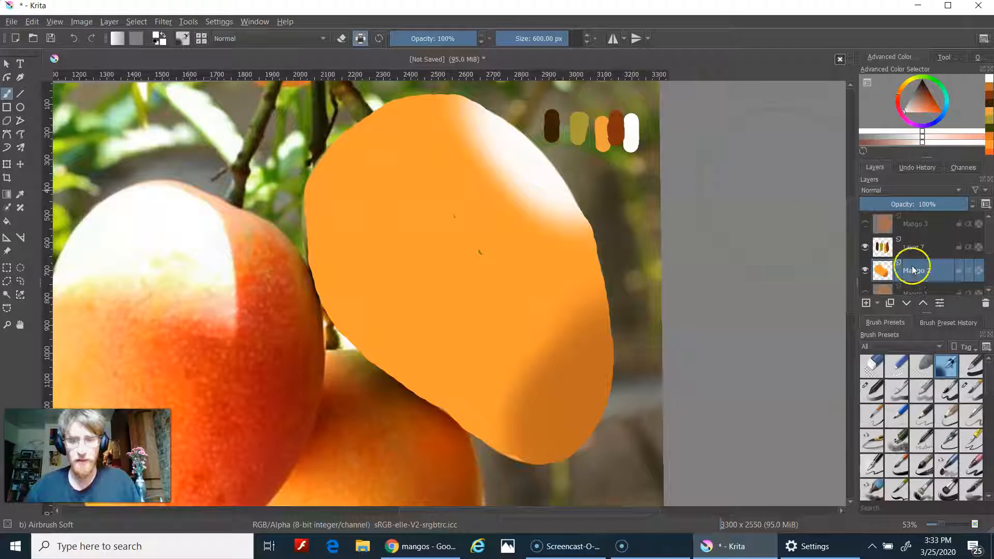
pyautogui.click(865, 250)
pyautogui.click(865, 250)
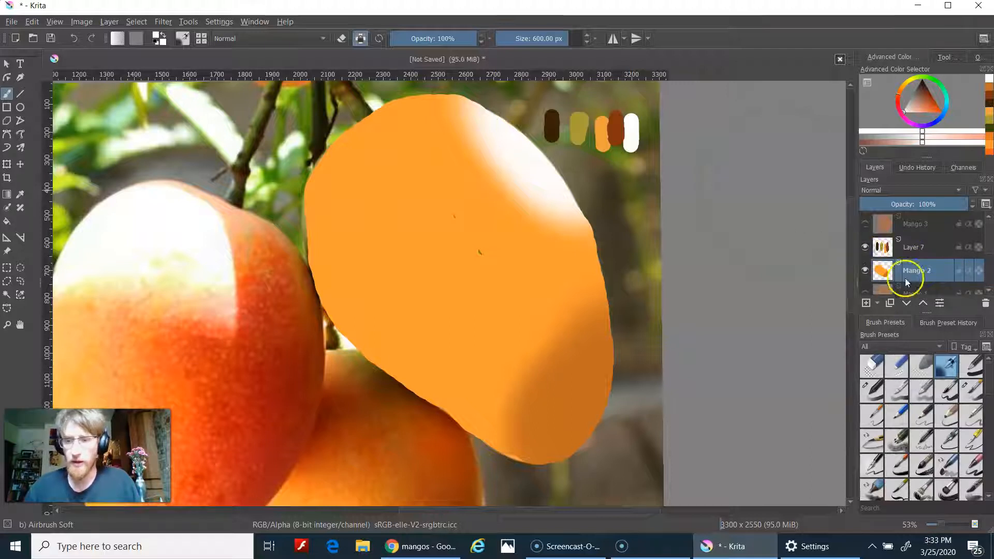
# Step: Lower the Mango 2 layer's opacity to 61% and try airbrushing the olive swatch colour over the mango's left side
pyautogui.click(938, 271)
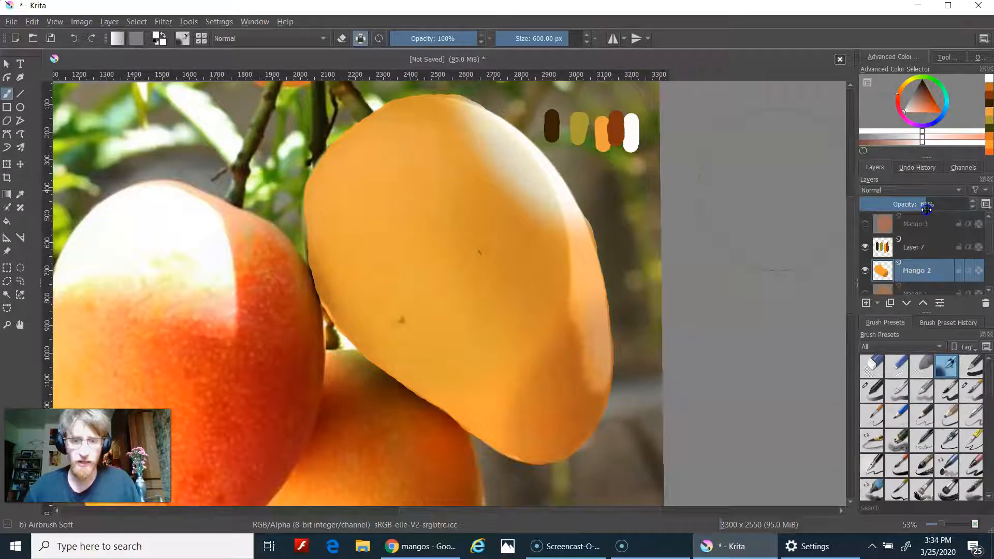
pyautogui.keyDown('ctrl'); pyautogui.click(398, 311); pyautogui.keyUp('ctrl')
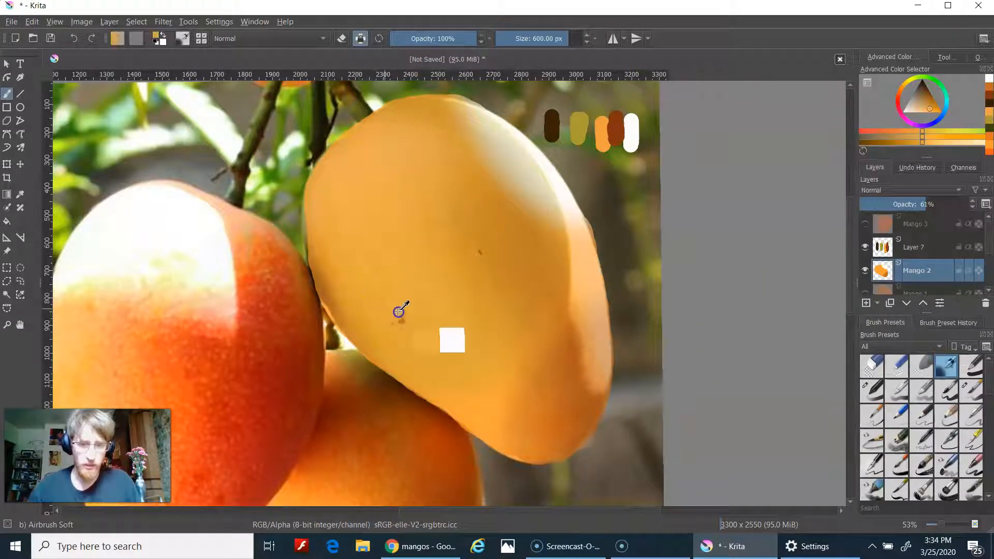
pyautogui.keyDown('ctrl'); pyautogui.click(580, 130); pyautogui.keyUp('ctrl')
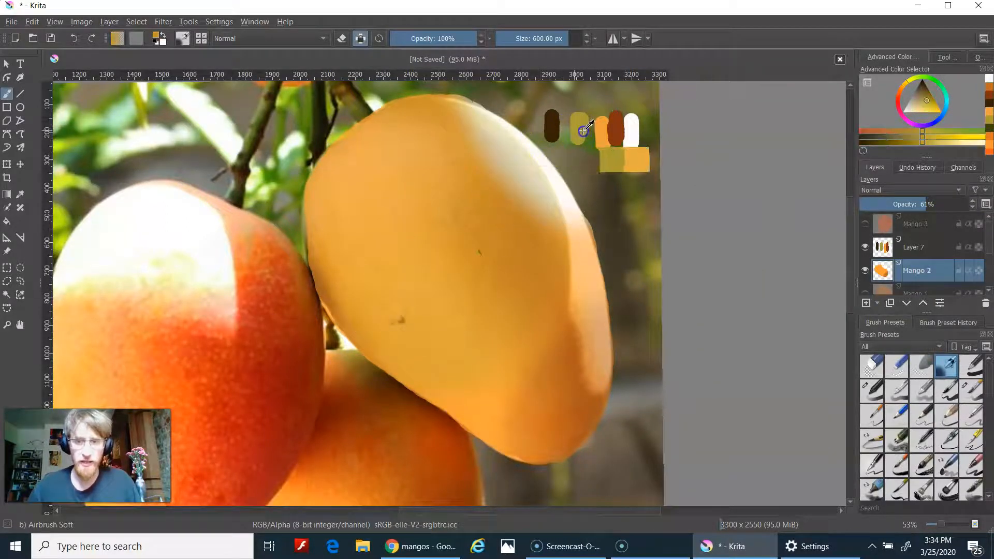
pyautogui.moveTo(355, 230)
pyautogui.mouseDown()
pyautogui.moveTo(363, 264)
pyautogui.moveTo(362, 234)
pyautogui.mouseUp()
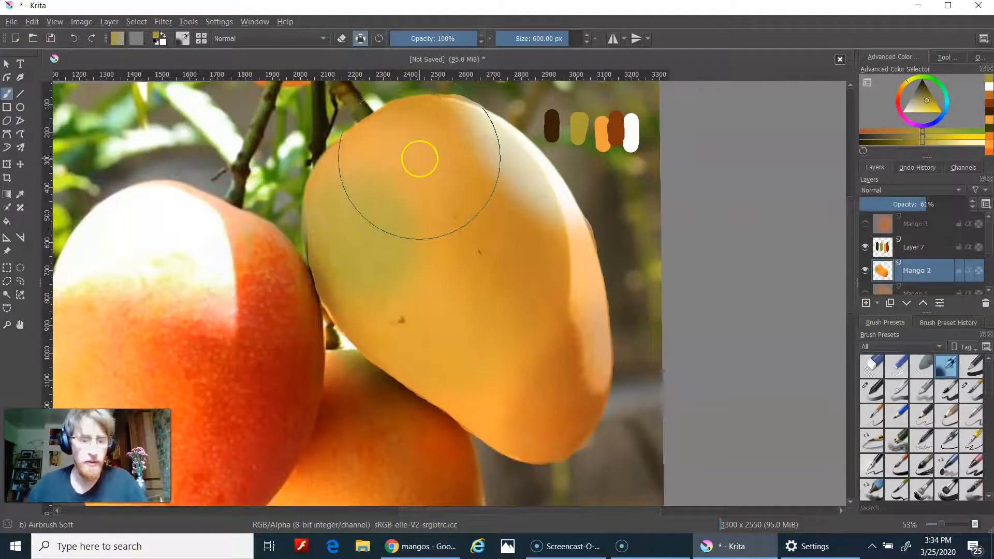
pyautogui.click(75, 39)
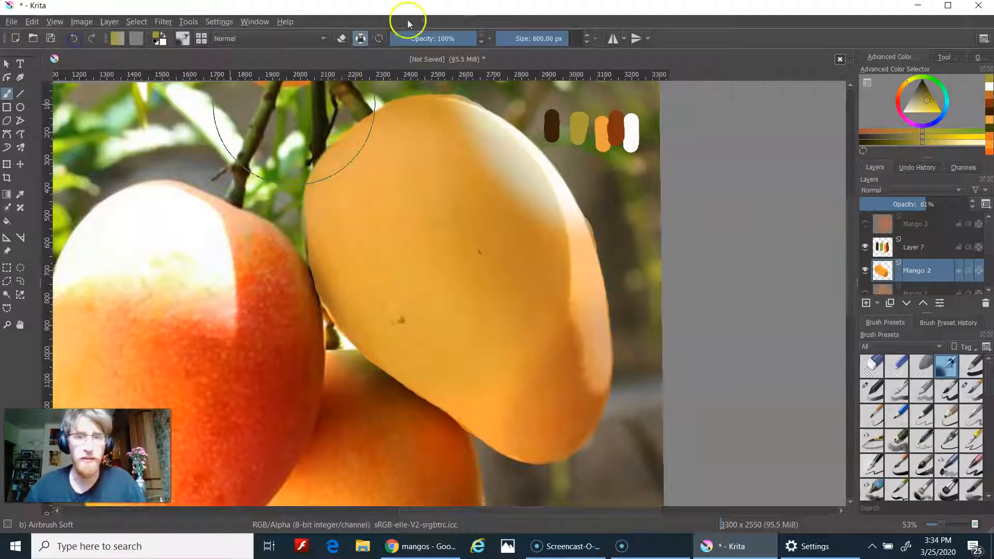
# Step: Set the brush opacity to 66% and airbrush a colour sampled from the mango over its upper left side
pyautogui.moveTo(477, 35); pyautogui.dragTo(445, 52)
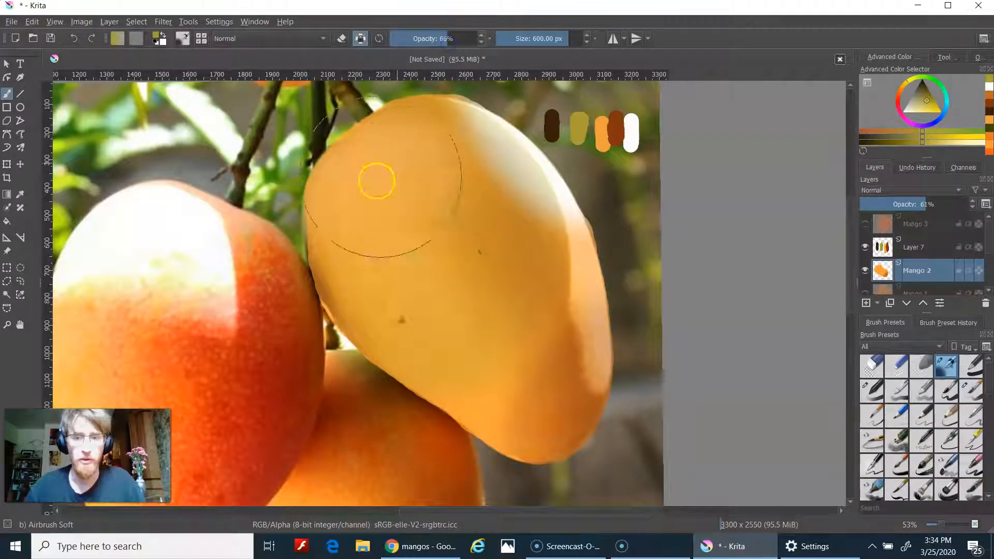
pyautogui.keyDown('ctrl'); pyautogui.click(359, 212); pyautogui.keyUp('ctrl')
pyautogui.moveTo(356, 228)
pyautogui.mouseDown()
pyautogui.moveTo(382, 239)
pyautogui.moveTo(385, 225)
pyautogui.moveTo(373, 238)
pyautogui.moveTo(384, 277)
pyautogui.moveTo(377, 255)
pyautogui.moveTo(406, 287)
pyautogui.moveTo(363, 243)
pyautogui.moveTo(400, 313)
pyautogui.moveTo(366, 172)
pyautogui.mouseUp()
# Step: Reduce the brush size to 246 px and airbrush sampled tones along the mango's left and top edges
pyautogui.keyDown('ctrl'); pyautogui.click(335, 281); pyautogui.keyUp('ctrl')
pyautogui.press('[')
pyautogui.press('[')
pyautogui.press('[')
pyautogui.press('[')
pyautogui.press('[')
pyautogui.press('[')
pyautogui.press('[')
pyautogui.press('[')
pyautogui.press('[')
pyautogui.press('[')
pyautogui.press('[')
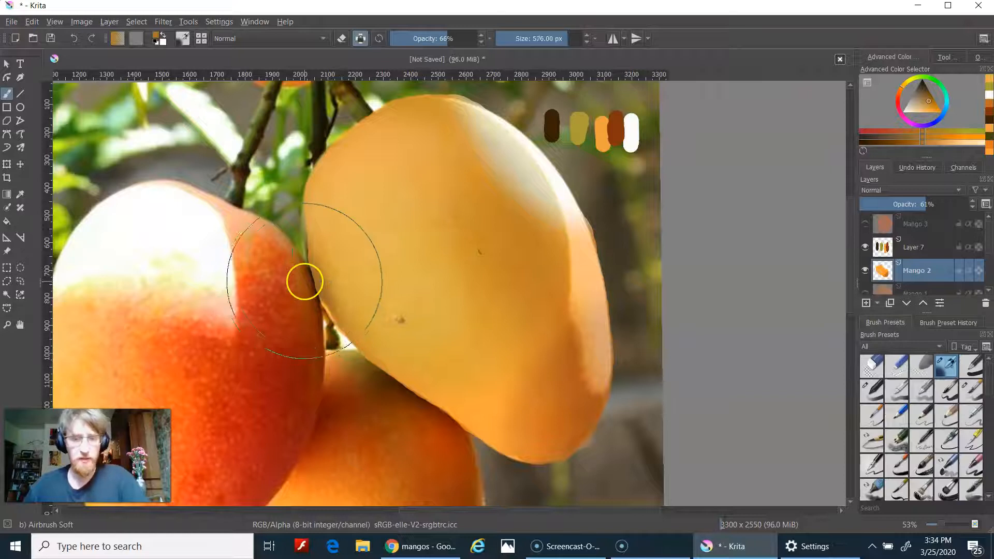
pyautogui.press('[')
pyautogui.press('[')
pyautogui.press('[')
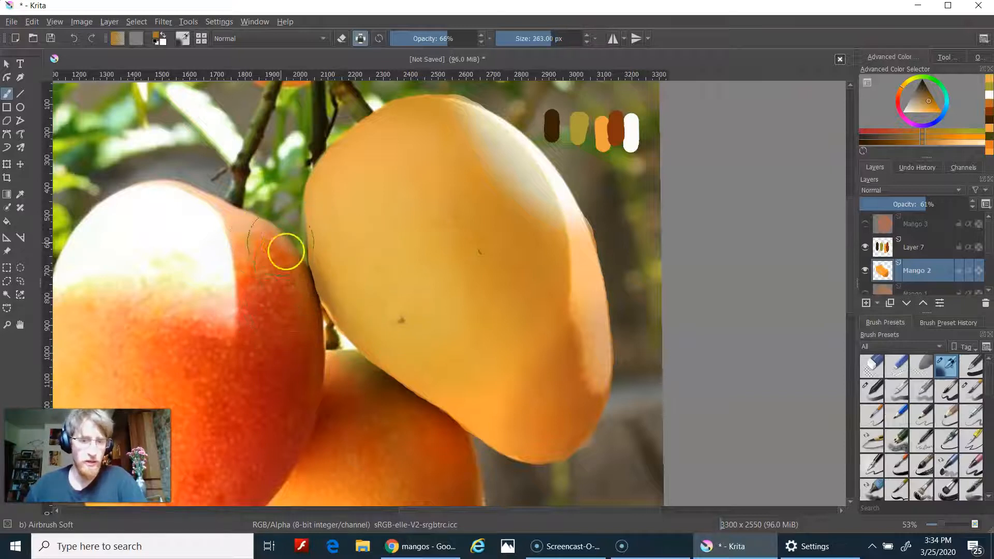
pyautogui.moveTo(325, 328)
pyautogui.mouseDown()
pyautogui.moveTo(298, 249)
pyautogui.moveTo(328, 326)
pyautogui.mouseUp()
pyautogui.keyDown('ctrl'); pyautogui.moveTo(384, 93); pyautogui.dragTo(404, 104); pyautogui.keyUp('ctrl')
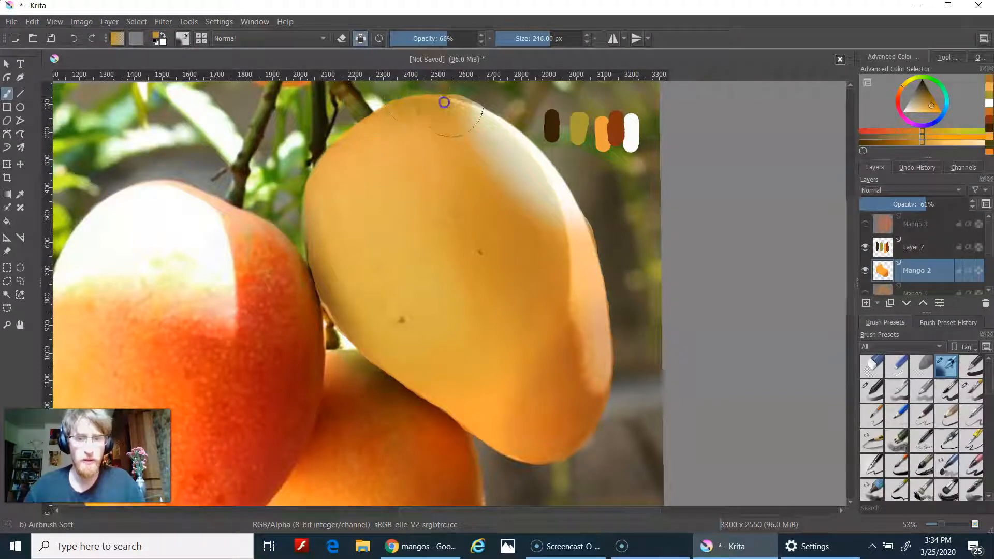
# Step: Airbrush a sampled brownish gold over the mango's shaded centre with a larger brush, and sample the pale orange of its right edge
pyautogui.keyDown('ctrl'); pyautogui.click(528, 248); pyautogui.keyUp('ctrl')
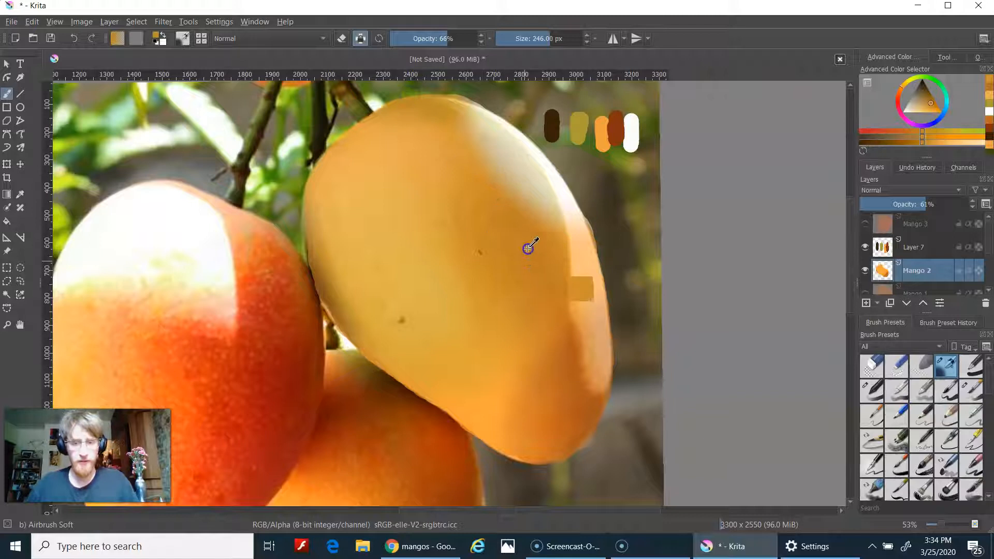
pyautogui.moveTo(459, 166)
pyautogui.keyDown('shift'); pyautogui.mouseDown()
pyautogui.moveTo(468, 206)
pyautogui.moveTo(508, 262)
pyautogui.moveTo(545, 284)
pyautogui.moveTo(535, 241)
pyautogui.moveTo(415, 125)
pyautogui.moveTo(542, 275)
pyautogui.moveTo(588, 295)
pyautogui.moveTo(588, 247)
pyautogui.moveTo(559, 186)
pyautogui.moveTo(580, 252)
pyautogui.mouseUp(); pyautogui.keyUp('shift')
pyautogui.keyDown('ctrl'); pyautogui.click(585, 296); pyautogui.keyUp('ctrl')
pyautogui.moveTo(680, 273); pyautogui.dragTo(671, 273)
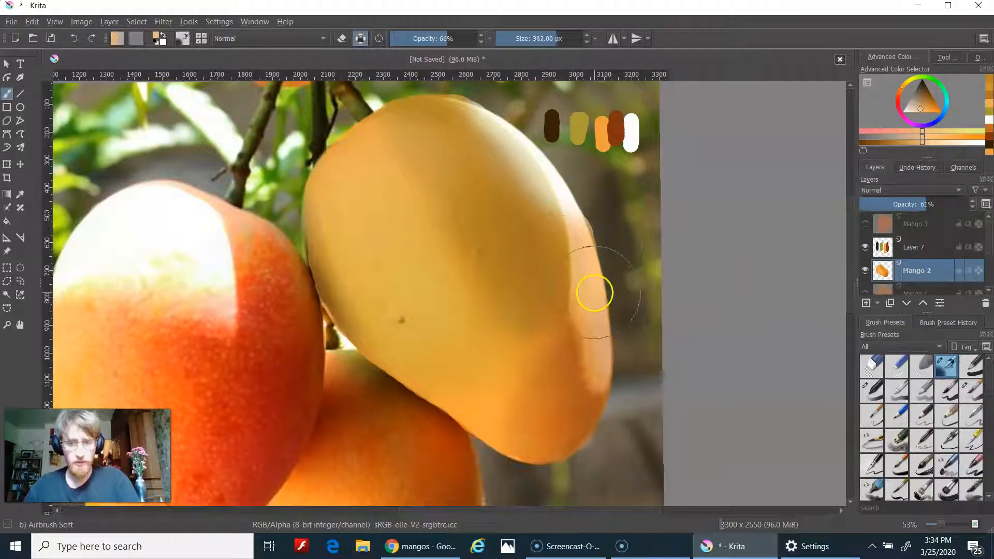
# Step: Reduce the brush size to 84 px and airbrush the sampled white swatch colour along the mango's upper right edge
pyautogui.moveTo(594, 293); pyautogui.dragTo(559, 293)
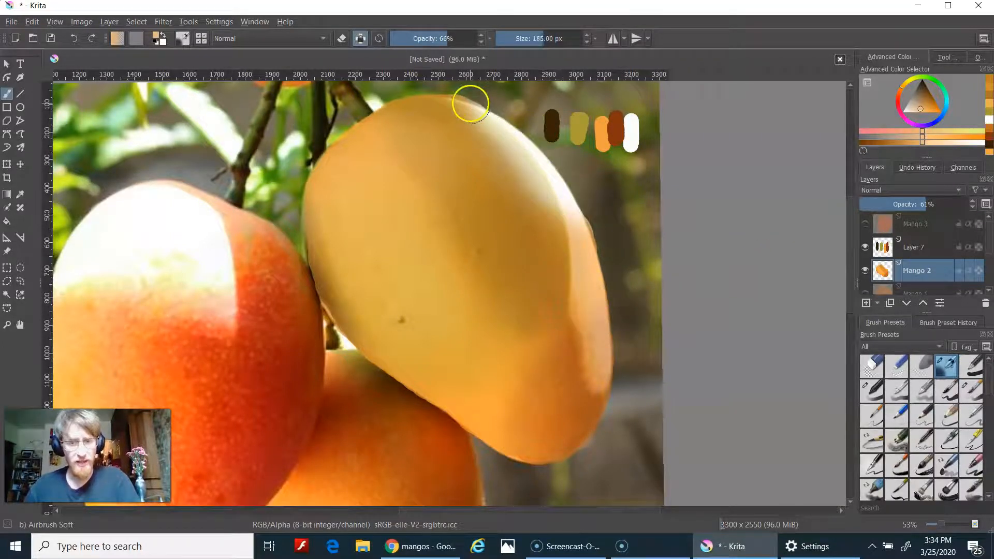
pyautogui.moveTo(460, 97); pyautogui.dragTo(460, 97)
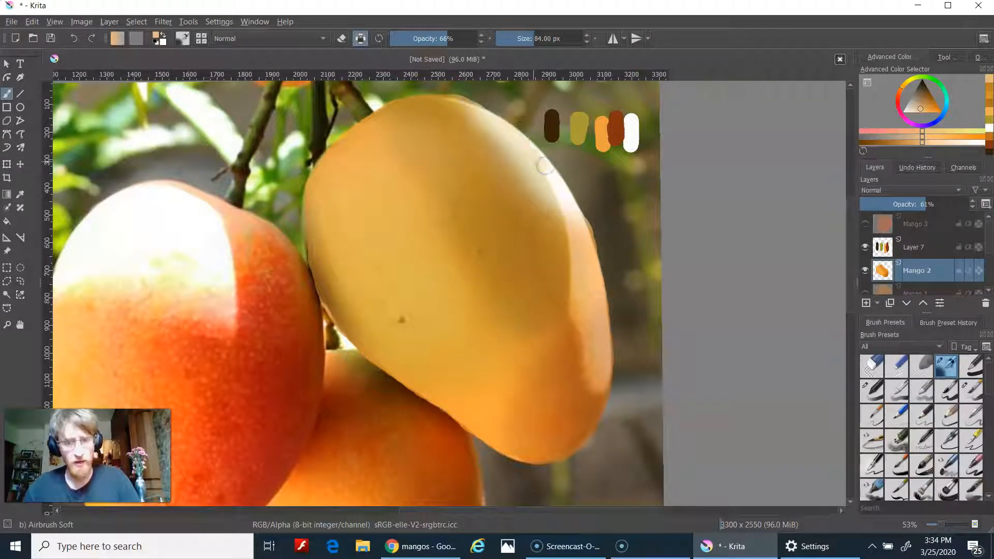
pyautogui.keyDown('ctrl'); pyautogui.click(634, 138); pyautogui.keyUp('ctrl')
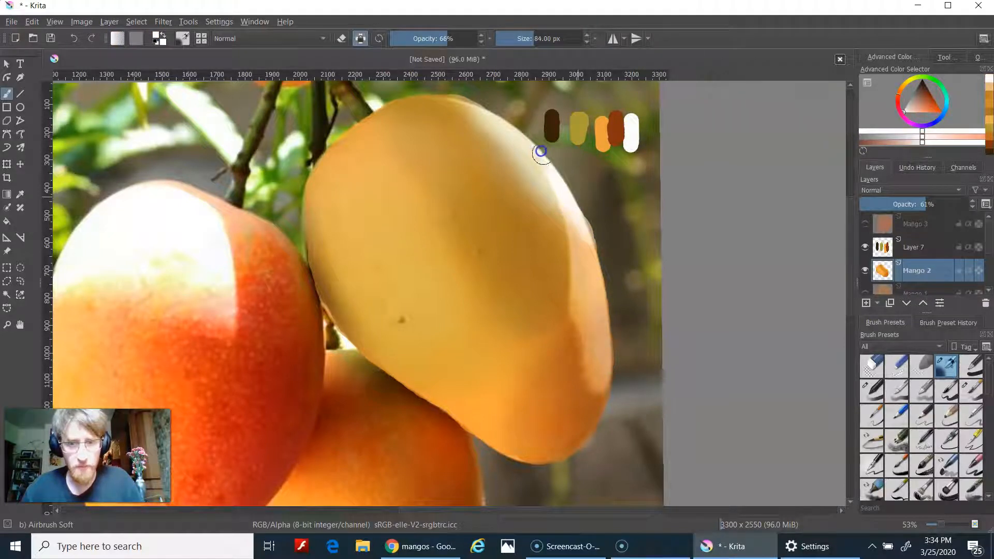
pyautogui.moveTo(500, 122); pyautogui.dragTo(432, 91)
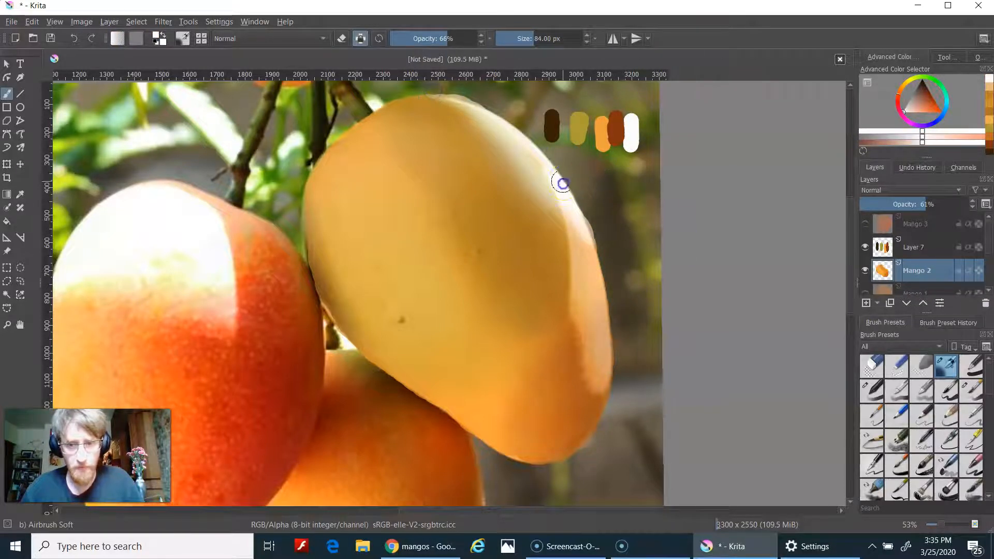
# Step: Airbrush sampled pale orange down the mango's right edge and a deeper sampled orange around its lower tip
pyautogui.keyDown('ctrl'); pyautogui.click(614, 319); pyautogui.keyUp('ctrl')
pyautogui.keyDown('ctrl'); pyautogui.click(594, 302); pyautogui.keyUp('ctrl')
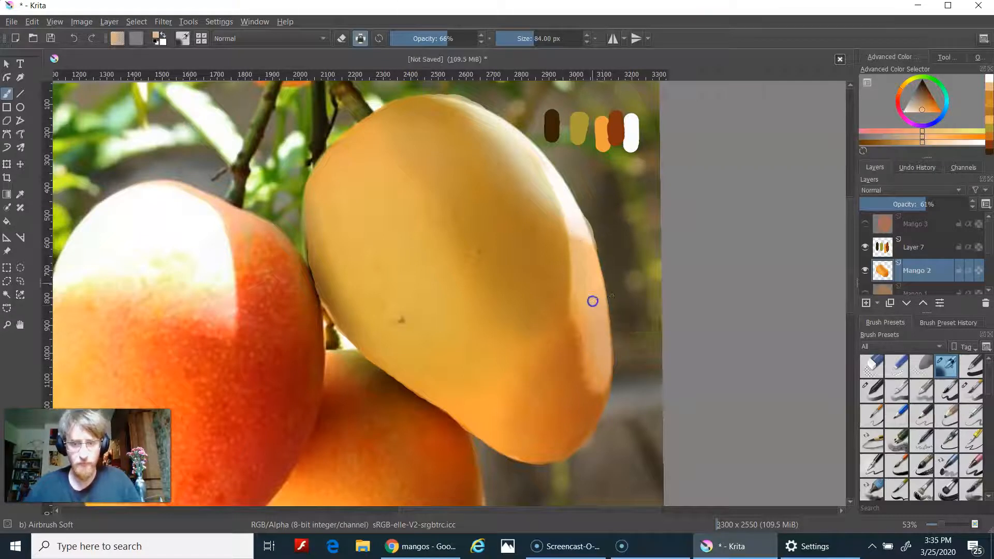
pyautogui.click(598, 277)
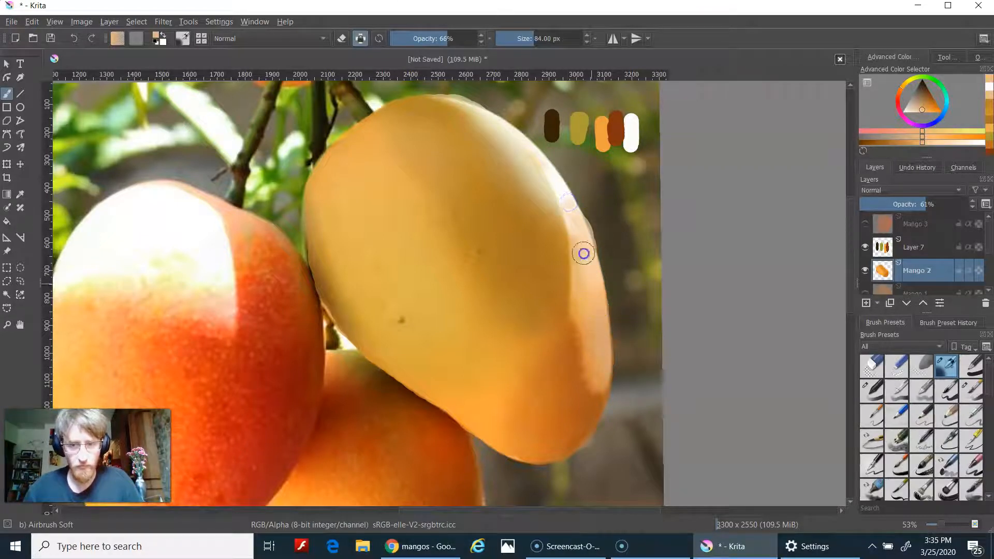
pyautogui.keyDown('ctrl'); pyautogui.click(553, 434); pyautogui.keyUp('ctrl')
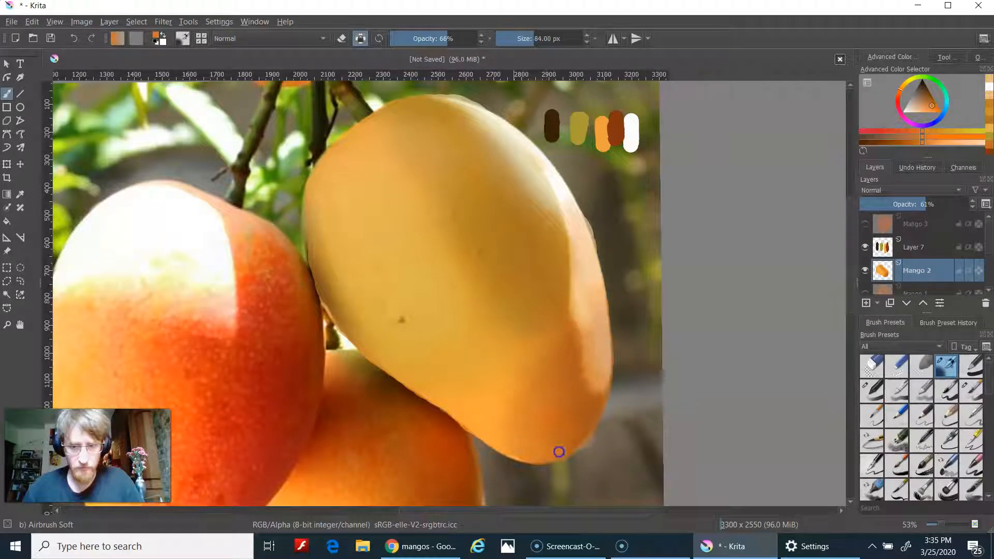
pyautogui.click(506, 448)
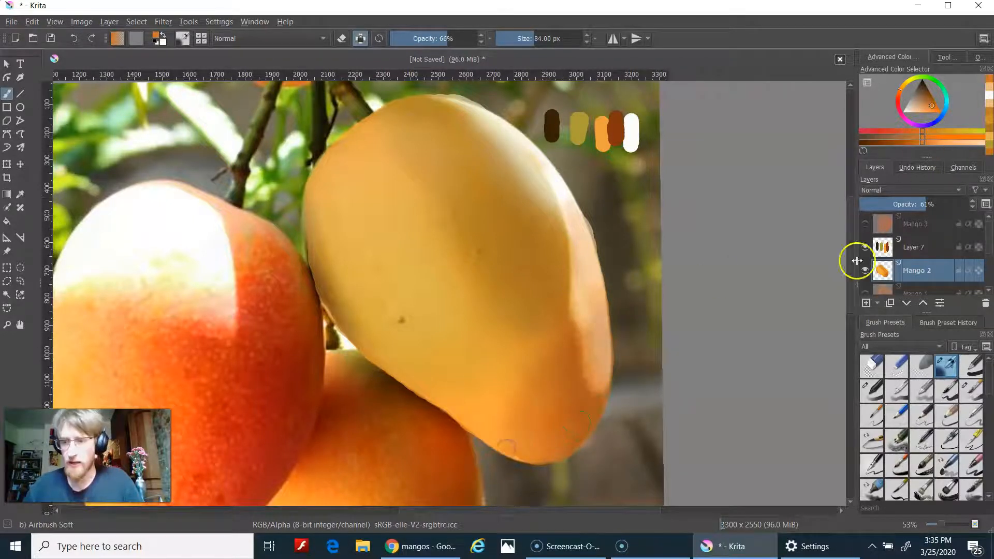
# Step: Set the Mango 2 layer's opacity to 100% and hide the swatches on Layer 7
pyautogui.click(934, 204)
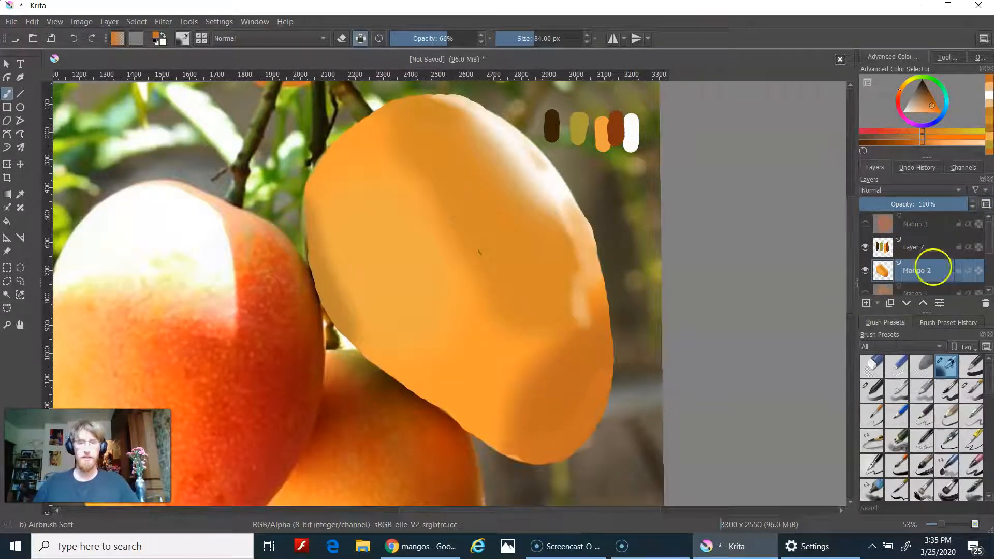
pyautogui.moveTo(938, 205); pyautogui.dragTo(979, 205)
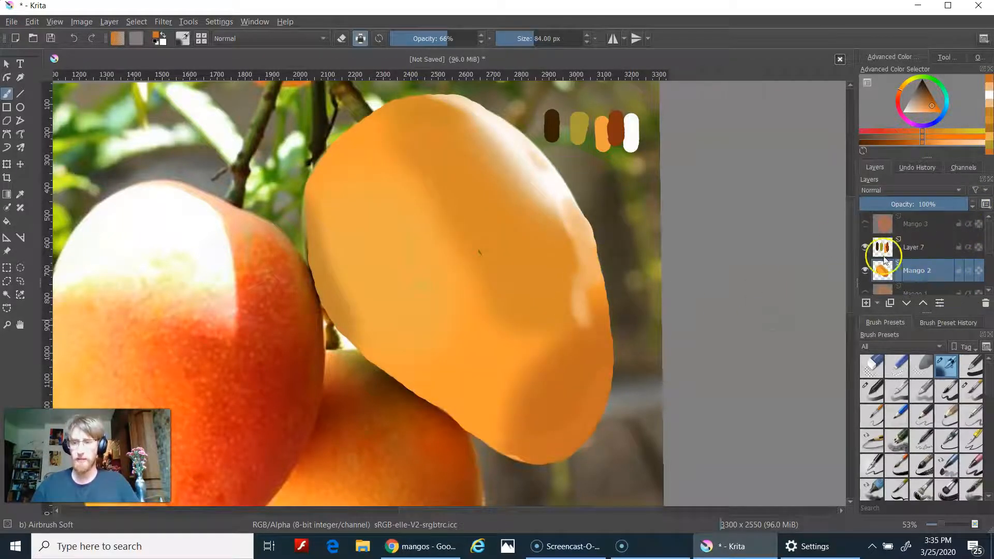
pyautogui.click(865, 247)
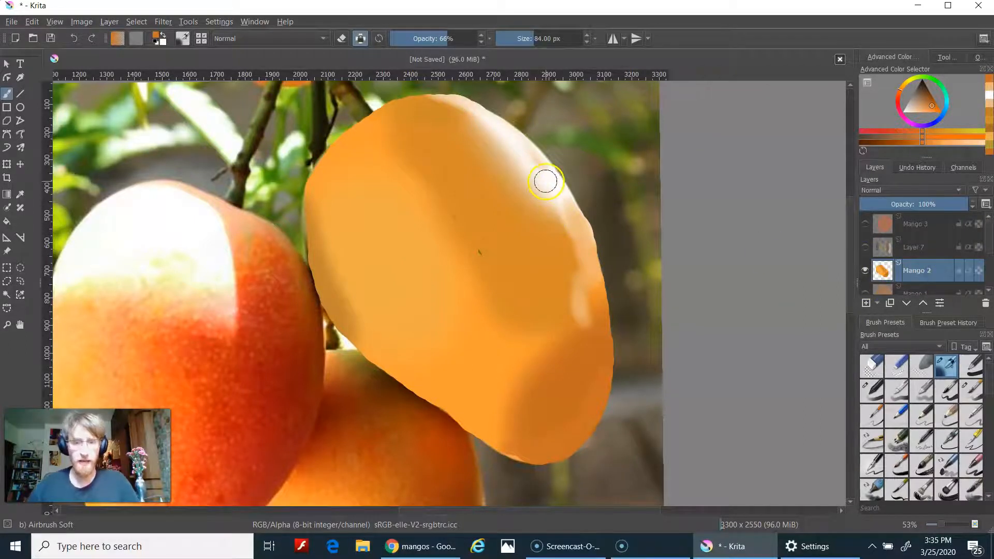
# Step: Sample the near-white highlight, enlarge the brush to 176 px and airbrush along the mango's upper and right edges
pyautogui.press('super')
pyautogui.press('super')
pyautogui.keyDown('ctrl'); pyautogui.click(549, 184); pyautogui.keyUp('ctrl')
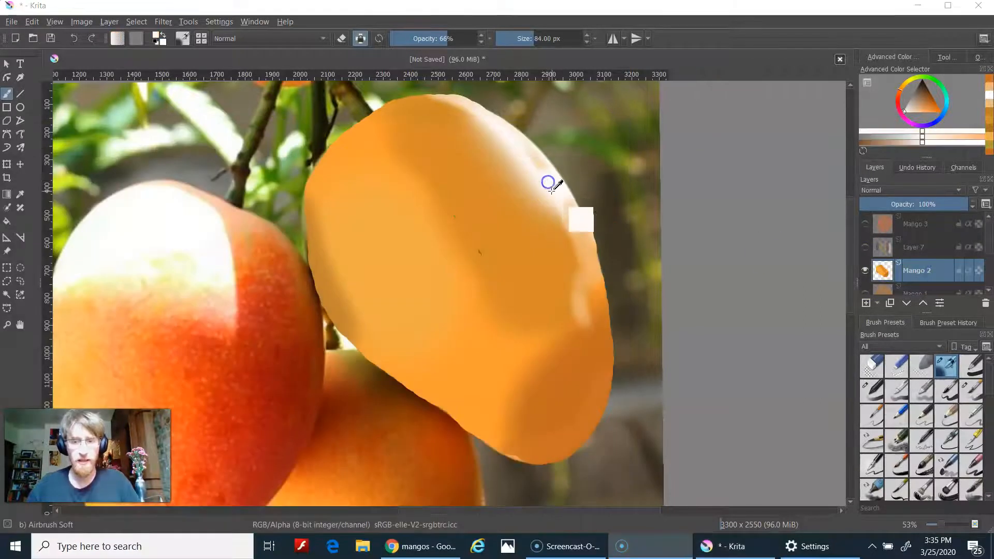
pyautogui.click(579, 229)
pyautogui.press(']')
pyautogui.press(']')
pyautogui.press(']')
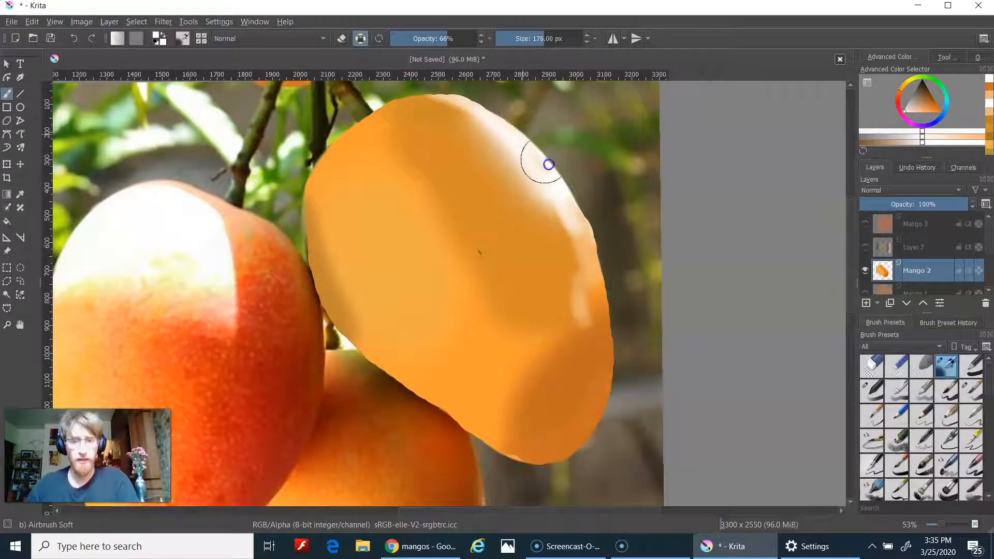
pyautogui.moveTo(583, 228)
pyautogui.mouseDown()
pyautogui.moveTo(587, 251)
pyautogui.moveTo(547, 157)
pyautogui.mouseUp()
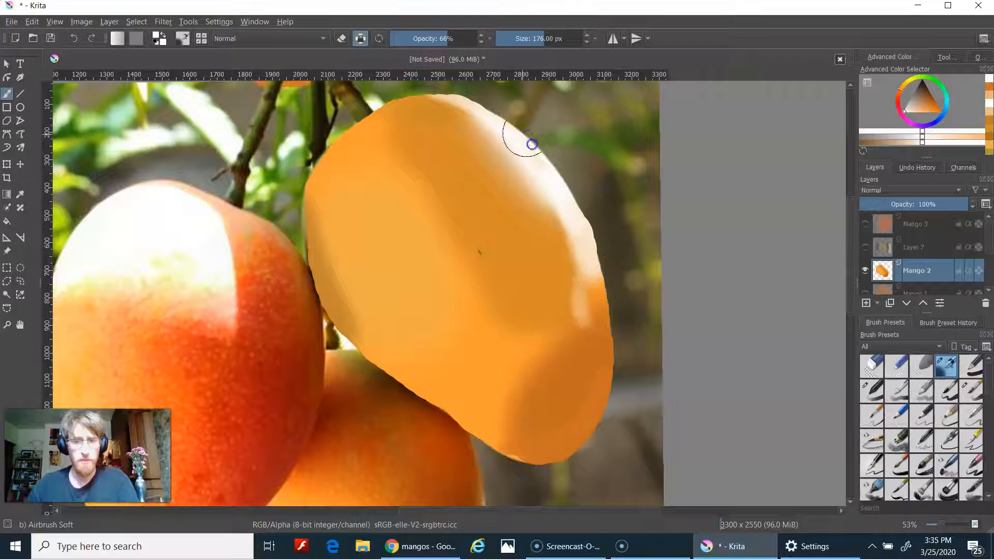
pyautogui.moveTo(606, 283); pyautogui.dragTo(564, 172)
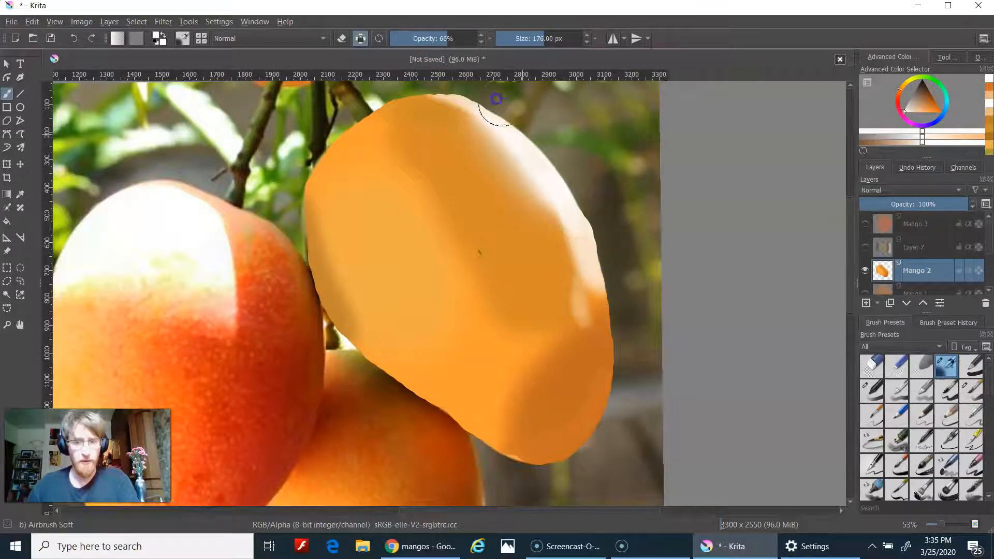
pyautogui.moveTo(445, 88)
pyautogui.mouseDown()
pyautogui.moveTo(472, 94)
pyautogui.moveTo(549, 154)
pyautogui.mouseUp()
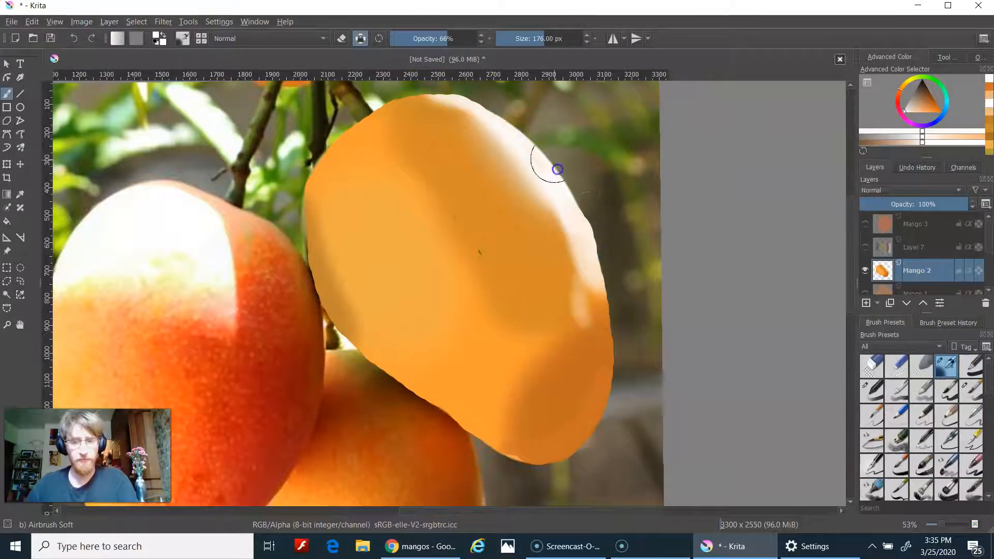
# Step: Sample the dark orange near the mango's lower tip and airbrush it over the shaded tip
pyautogui.keyDown('ctrl'); pyautogui.click(563, 450); pyautogui.keyUp('ctrl')
pyautogui.moveTo(498, 439); pyautogui.dragTo(582, 416)
pyautogui.moveTo(513, 414); pyautogui.dragTo(506, 427)
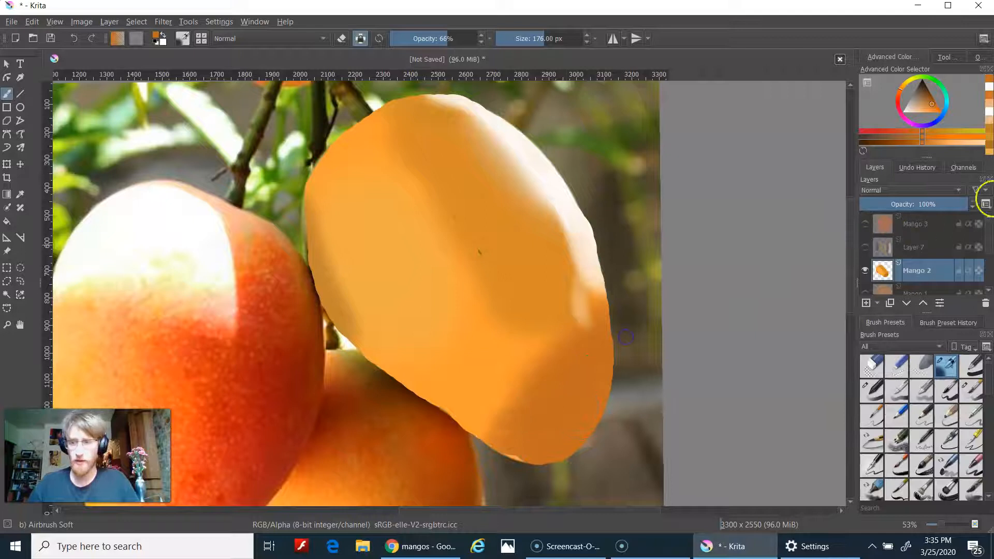
# Step: Hide the Mango 2 layer, sample the olive green from the reference mango's centre, and show the layer again
pyautogui.click(922, 243)
pyautogui.click(867, 276)
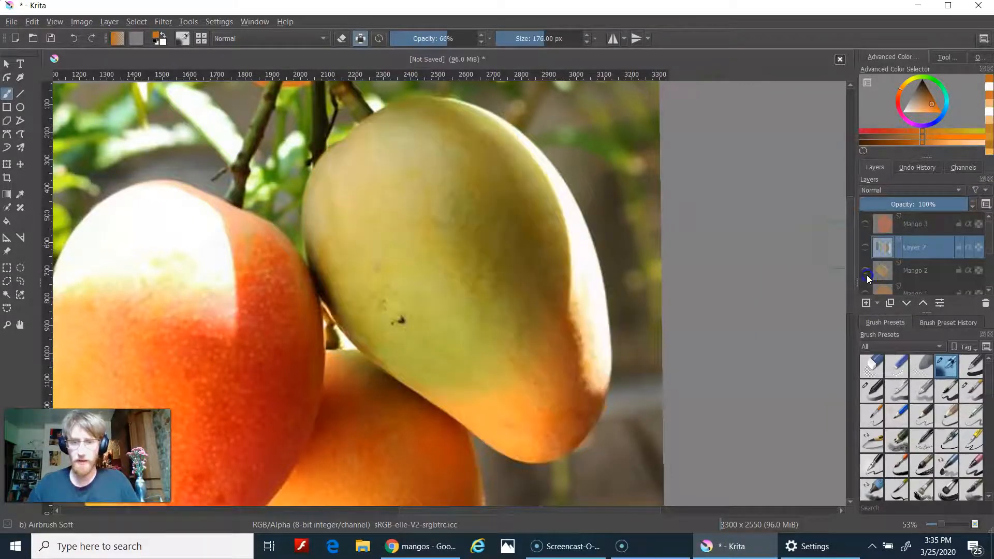
pyautogui.click(868, 280)
pyautogui.click(868, 280)
pyautogui.keyDown('ctrl'); pyautogui.click(461, 246); pyautogui.keyUp('ctrl')
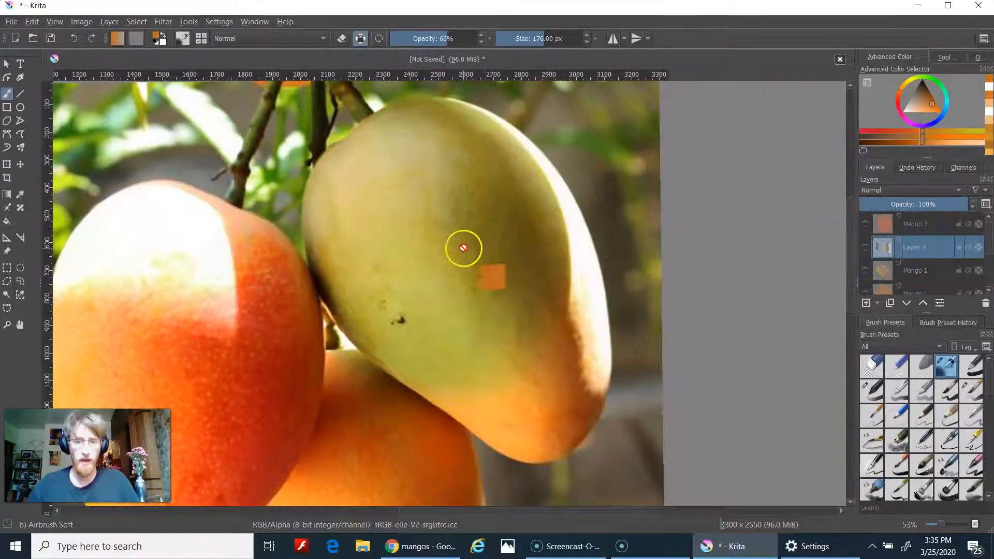
pyautogui.moveTo(469, 236); pyautogui.dragTo(475, 239)
pyautogui.click(881, 274)
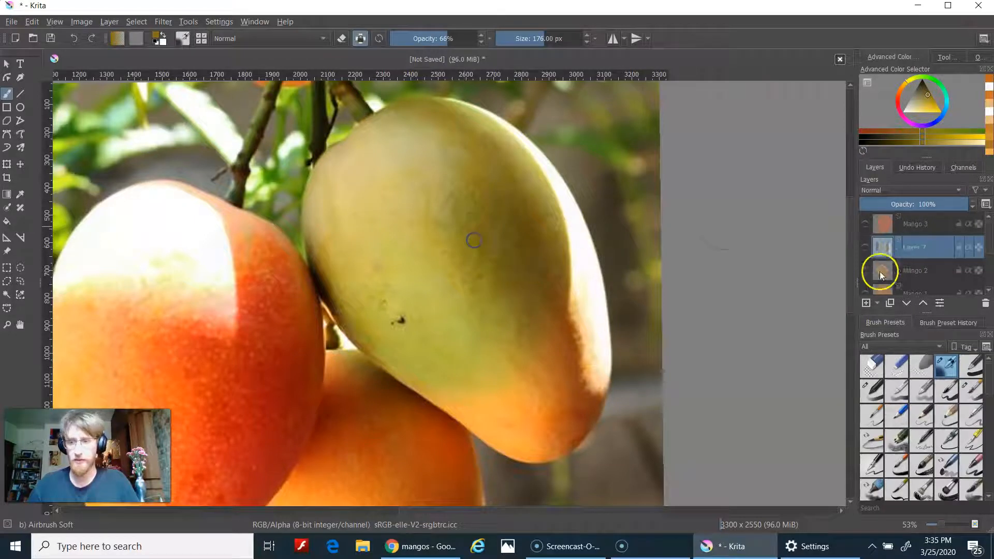
pyautogui.click(865, 270)
pyautogui.click(865, 248)
pyautogui.click(865, 248)
pyautogui.click(865, 270)
pyautogui.click(865, 270)
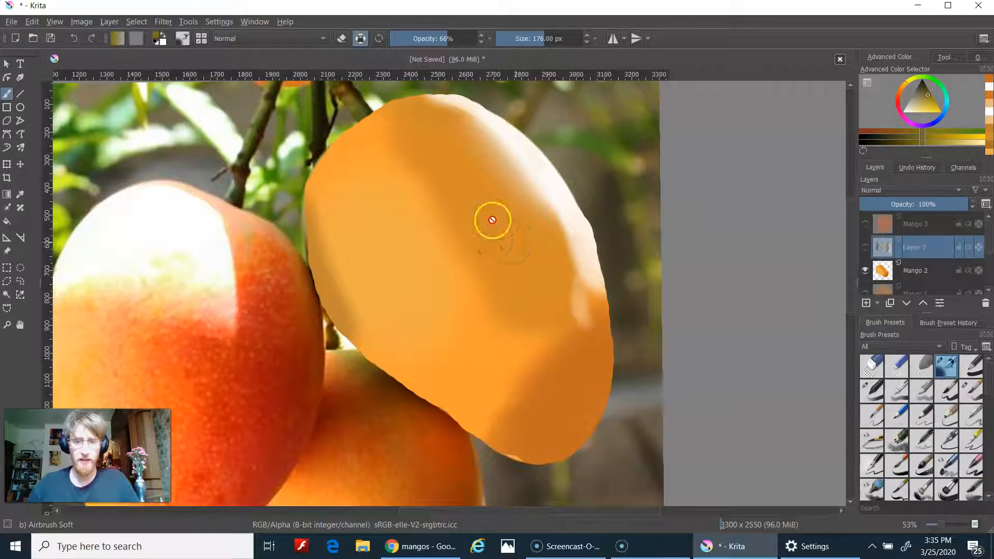
# Step: Enlarge the brush to 320 px, select the Mango 2 layer and airbrush the sampled olive over the mango's centre
pyautogui.press(']')
pyautogui.press(']')
pyautogui.press(']')
pyautogui.press(']')
pyautogui.press(']')
pyautogui.press(']')
pyautogui.press(']')
pyautogui.press(']')
pyautogui.press(']')
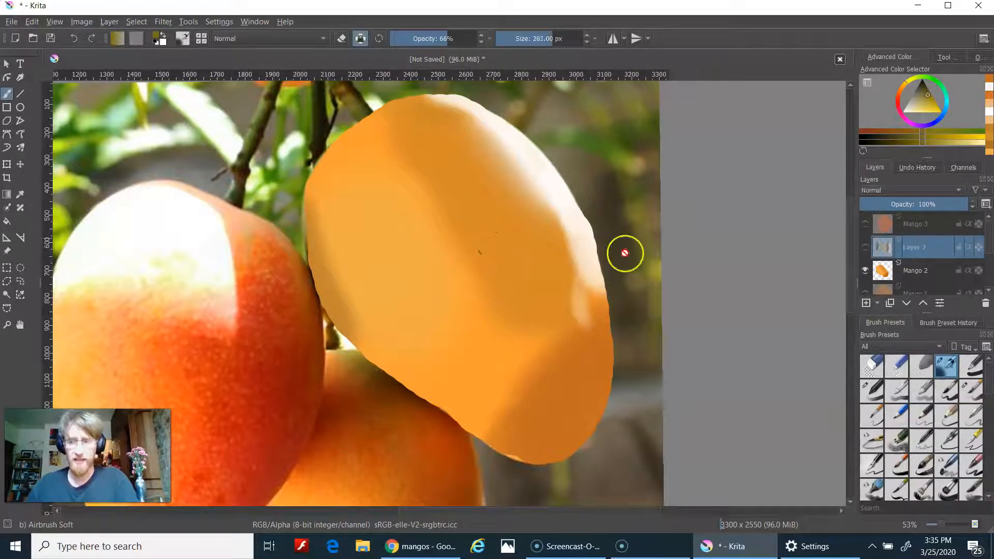
pyautogui.click(476, 257)
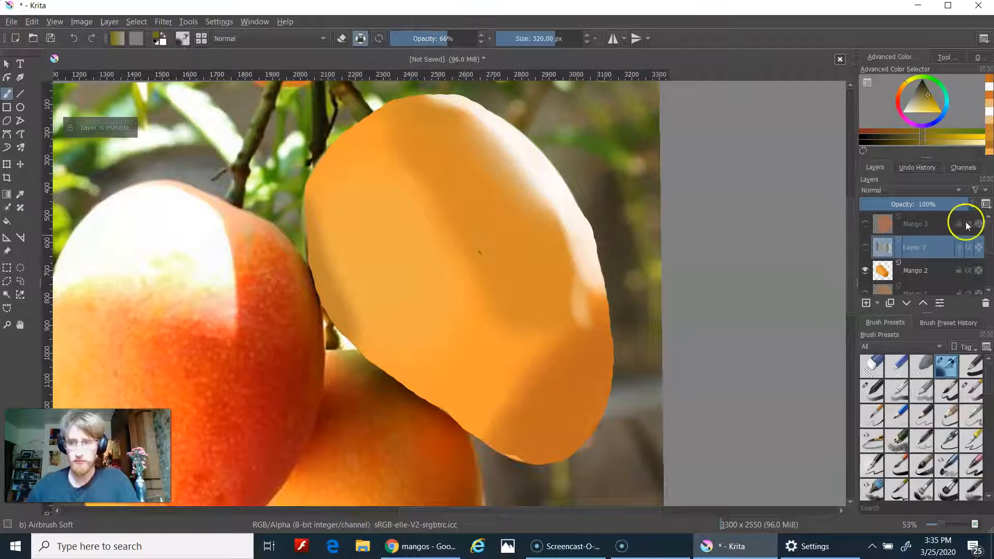
pyautogui.click(925, 271)
pyautogui.moveTo(515, 252)
pyautogui.mouseDown()
pyautogui.moveTo(495, 230)
pyautogui.moveTo(483, 248)
pyautogui.mouseUp()
# Step: Enlarge the brush to 444 px, lower its opacity to 38% and airbrush olive across the mango's centre and lower left
pyautogui.press('ctrl')
pyautogui.press(']')
pyautogui.press(']')
pyautogui.press(']')
pyautogui.press(']')
pyautogui.press(']')
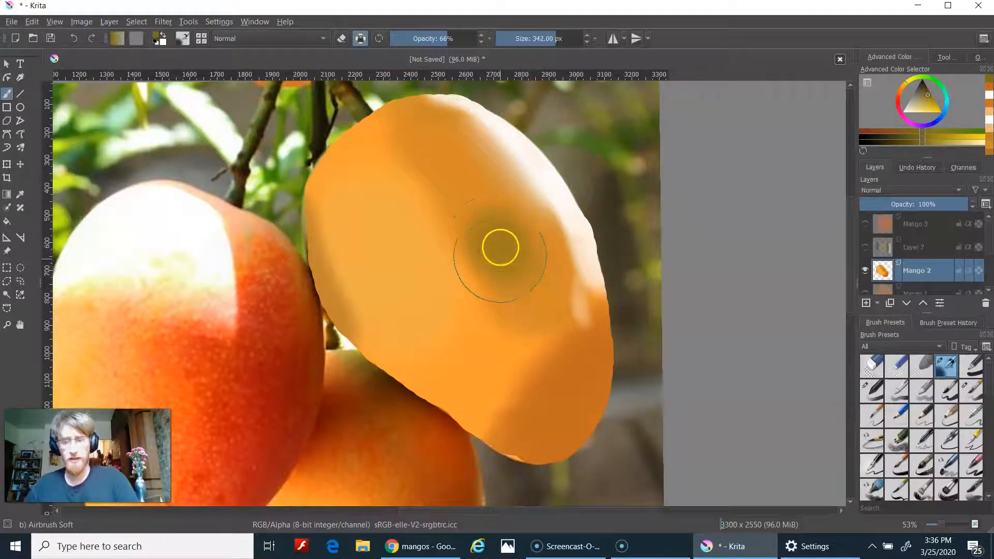
pyautogui.moveTo(481, 270); pyautogui.dragTo(495, 312)
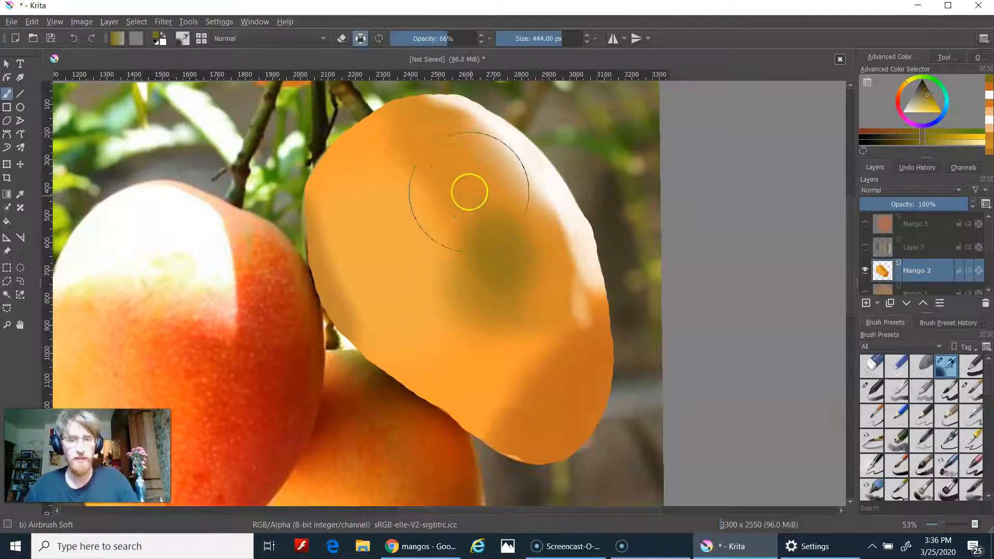
pyautogui.moveTo(405, 38); pyautogui.dragTo(462, 40)
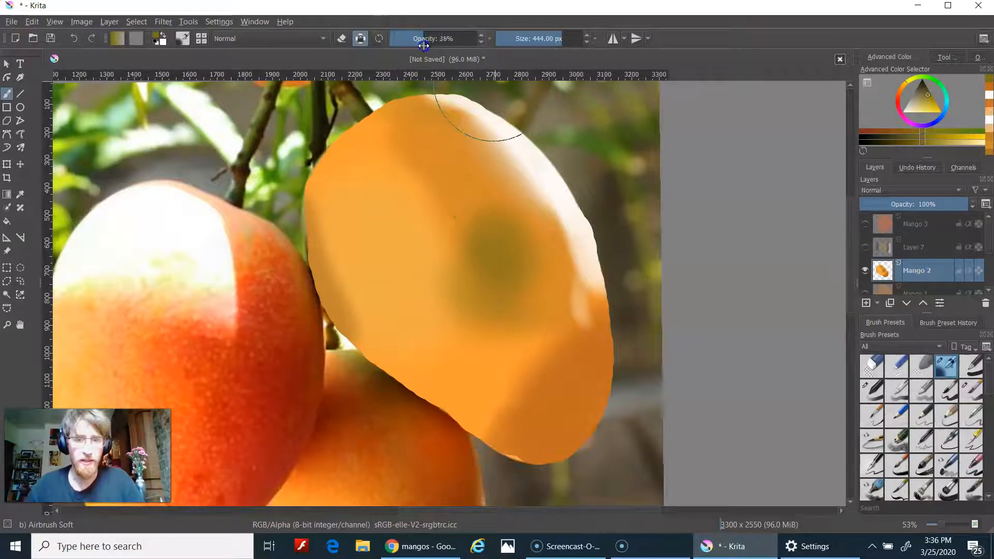
pyautogui.moveTo(507, 294)
pyautogui.mouseDown()
pyautogui.moveTo(509, 271)
pyautogui.moveTo(530, 298)
pyautogui.moveTo(533, 240)
pyautogui.moveTo(482, 194)
pyautogui.moveTo(503, 275)
pyautogui.moveTo(494, 333)
pyautogui.moveTo(444, 360)
pyautogui.moveTo(436, 348)
pyautogui.moveTo(459, 365)
pyautogui.moveTo(474, 382)
pyautogui.mouseUp()
# Step: Show Layer 7, sample its orange swatch and airbrush it over the olive patch towards the mango's left side
pyautogui.click(865, 247)
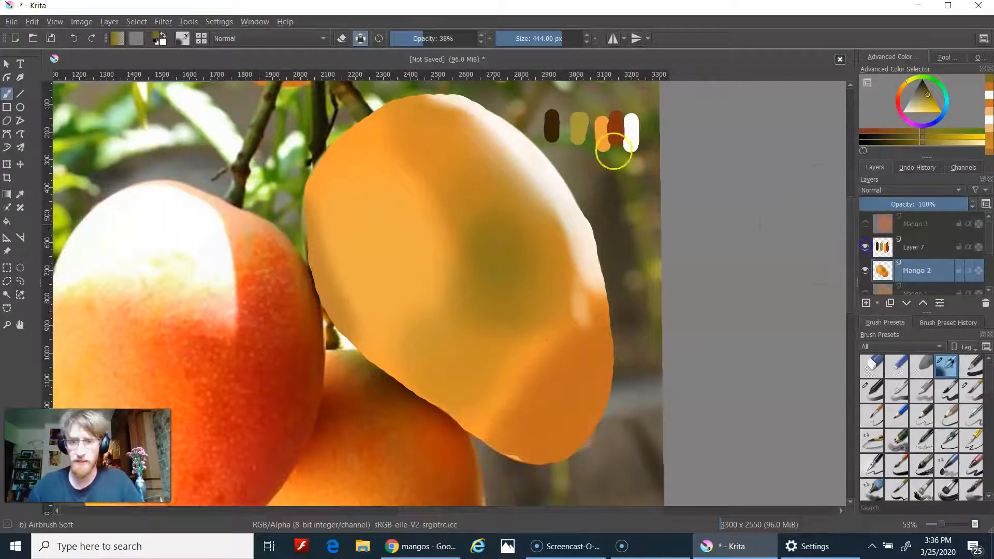
pyautogui.keyDown('ctrl'); pyautogui.click(601, 130); pyautogui.keyUp('ctrl')
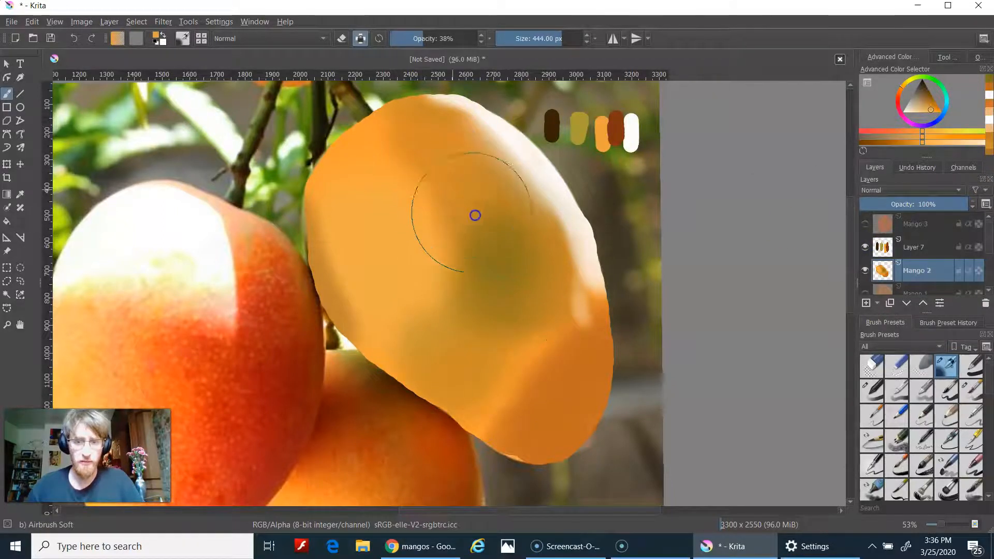
pyautogui.moveTo(496, 229)
pyautogui.mouseDown()
pyautogui.moveTo(536, 293)
pyautogui.moveTo(465, 380)
pyautogui.moveTo(373, 276)
pyautogui.mouseUp()
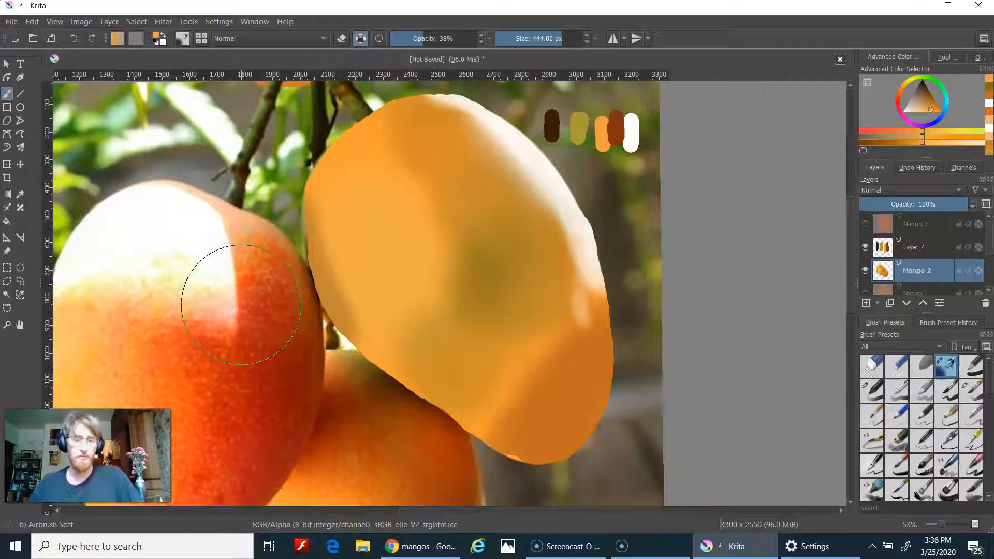
pyautogui.press('ctrl')
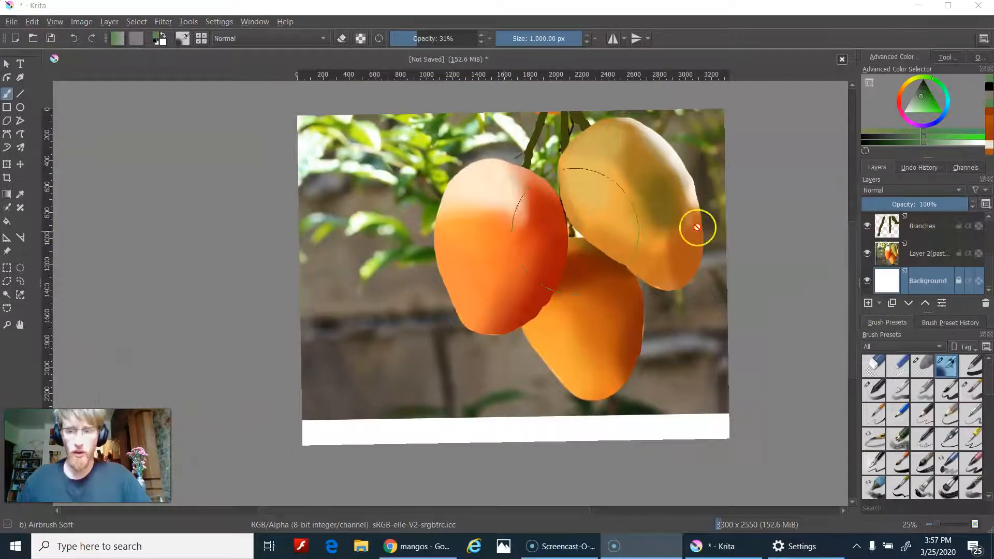
# Step: Compare the painted mangos with the reference by toggling the visibility of Mango 3, Mango 2 and Mango 1, and inspect Mango 3 up close
pyautogui.moveTo(916, 280); pyautogui.dragTo(896, 239)
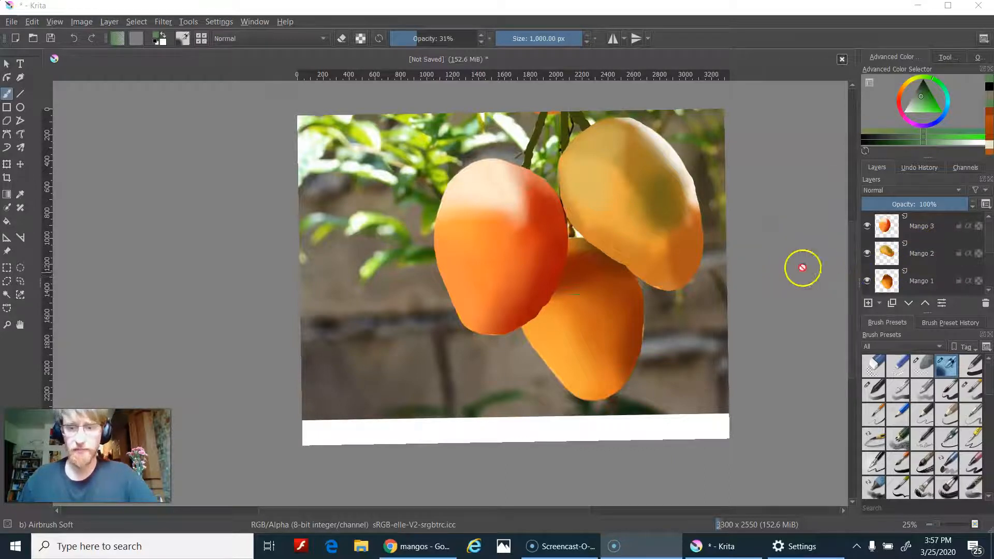
pyautogui.click(867, 228)
pyautogui.click(868, 229)
pyautogui.click(867, 254)
pyautogui.click(867, 255)
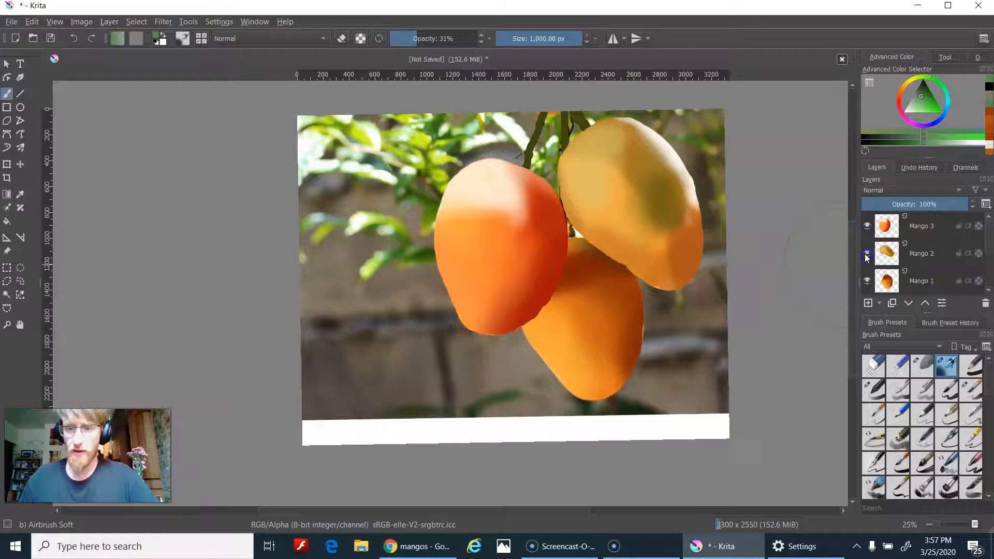
pyautogui.click(867, 280)
pyautogui.click(866, 281)
pyautogui.click(867, 226)
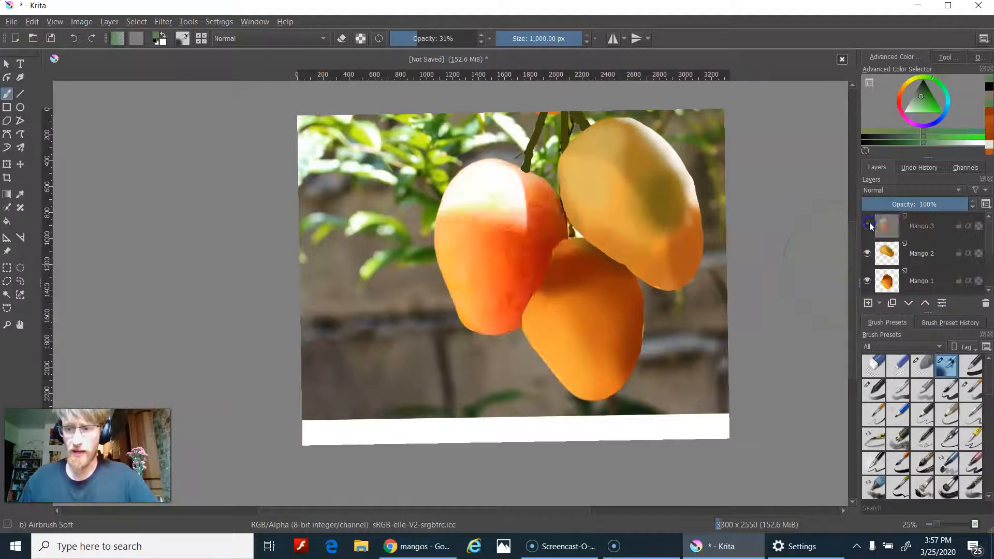
pyautogui.click(867, 226)
pyautogui.scroll(-3, 898, 254)
pyautogui.scroll(3, 937, 243)
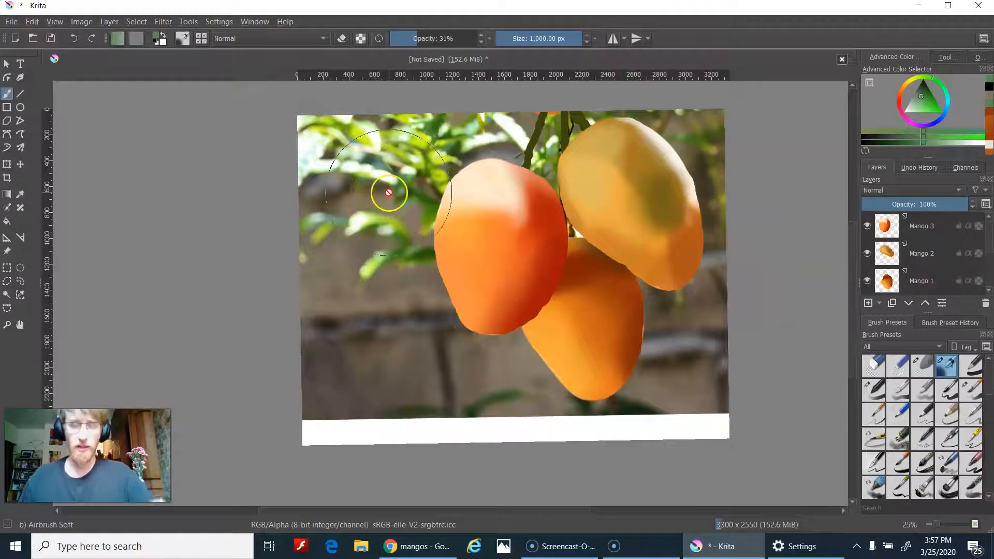
pyautogui.scroll(2, 480, 231)
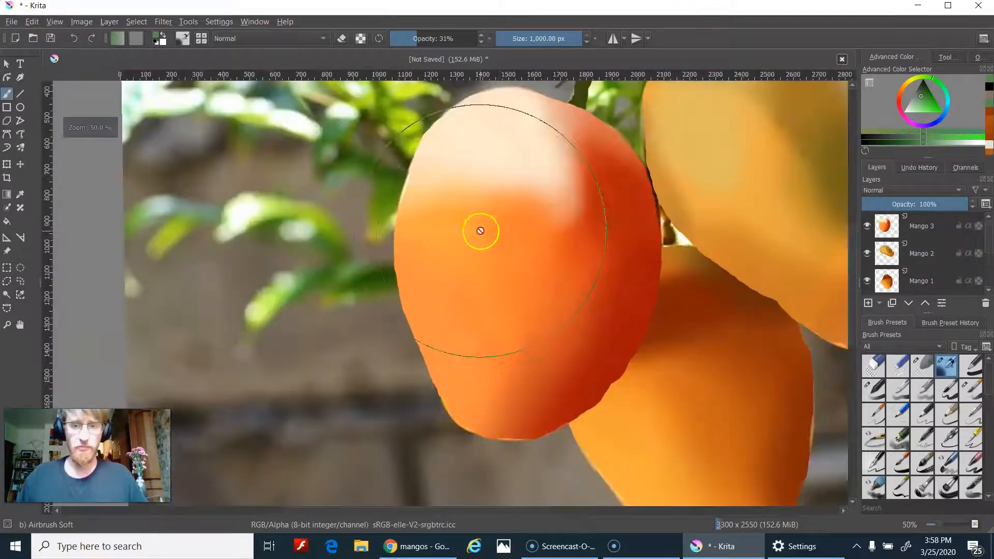
# Step: Inspect the lower part of Mango 3 up close and compare Mango 3 and Mango 2 with the reference by toggling their visibility
pyautogui.scroll(1, 481, 231)
pyautogui.moveTo(631, 242); pyautogui.dragTo(524, 312)
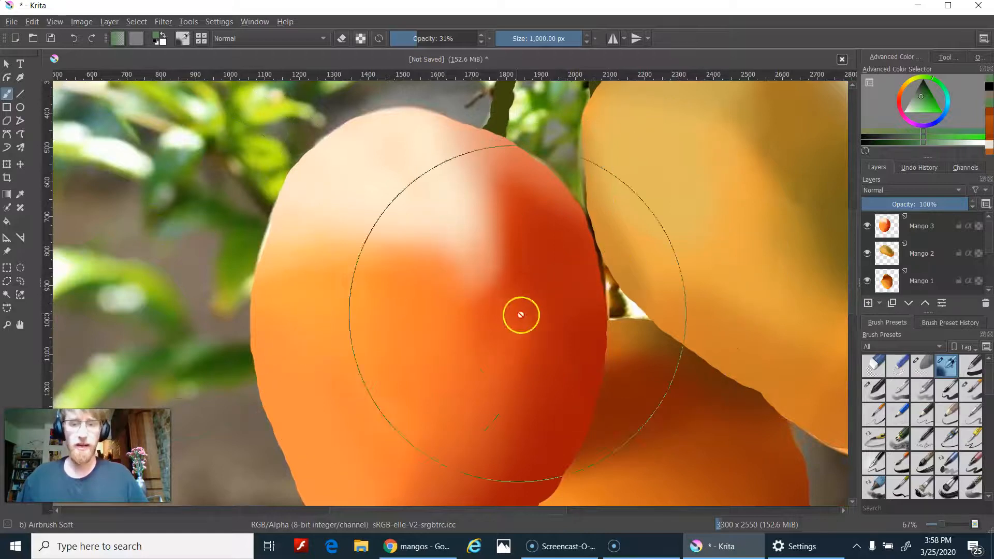
pyautogui.moveTo(486, 322); pyautogui.dragTo(461, 211)
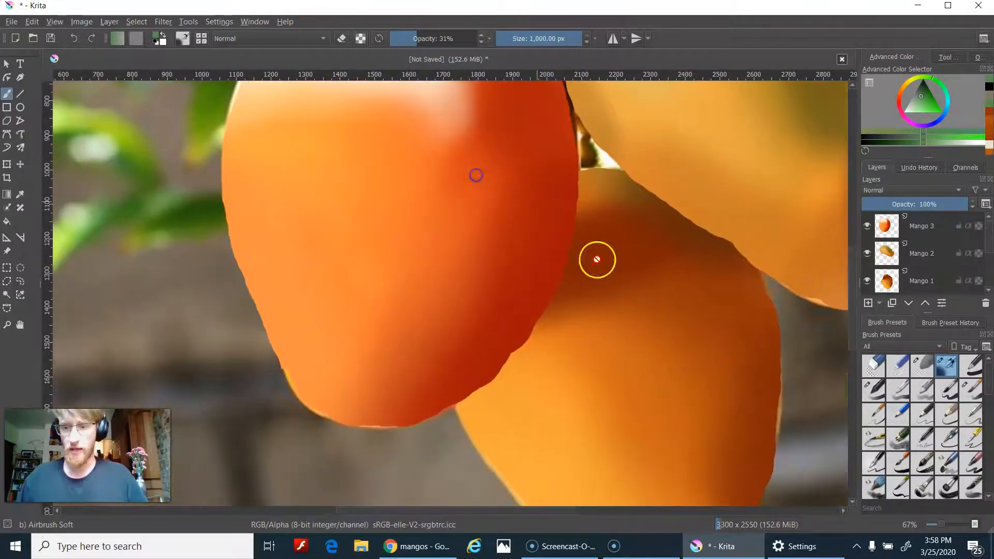
pyautogui.click(867, 227)
pyautogui.click(867, 228)
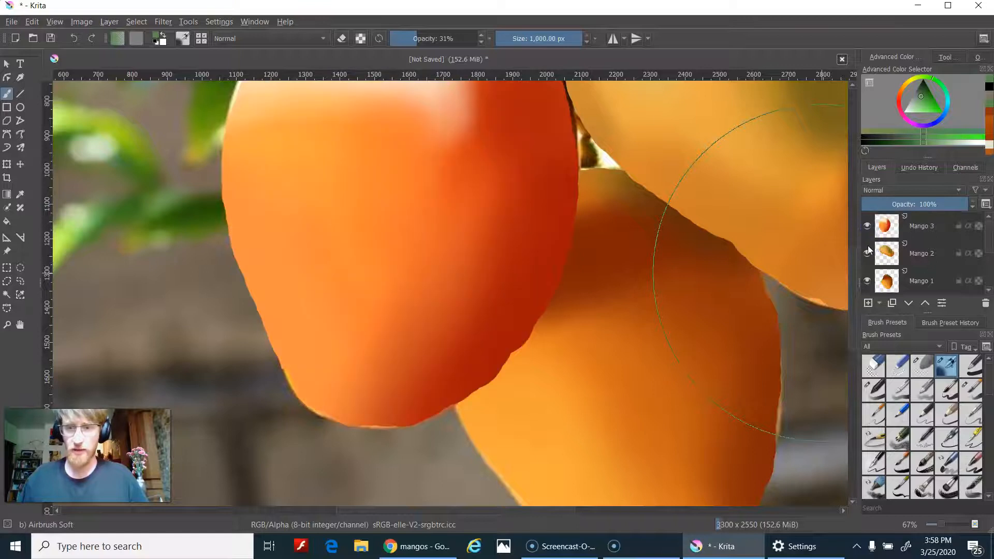
pyautogui.click(868, 251)
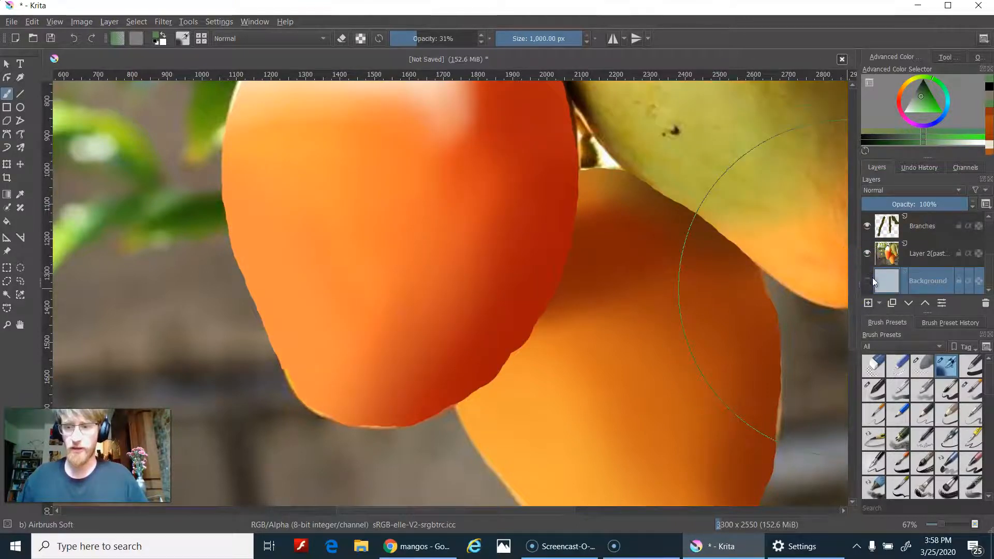
pyautogui.scroll(3, 872, 280)
pyautogui.click(867, 253)
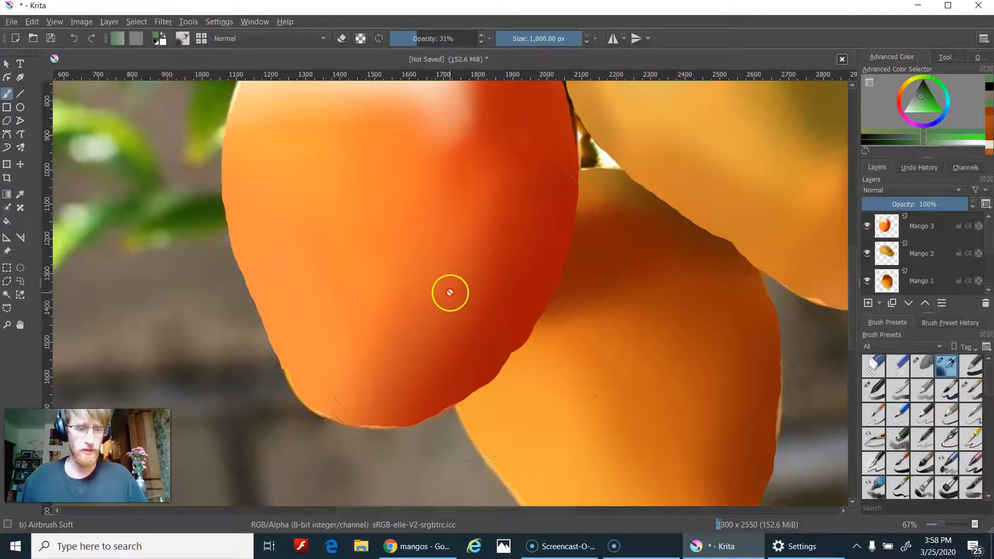
# Step: Delete the pasted reference photo layer, leaving the painted mangos and the Branches layer in place
pyautogui.rightClick(536, 268)
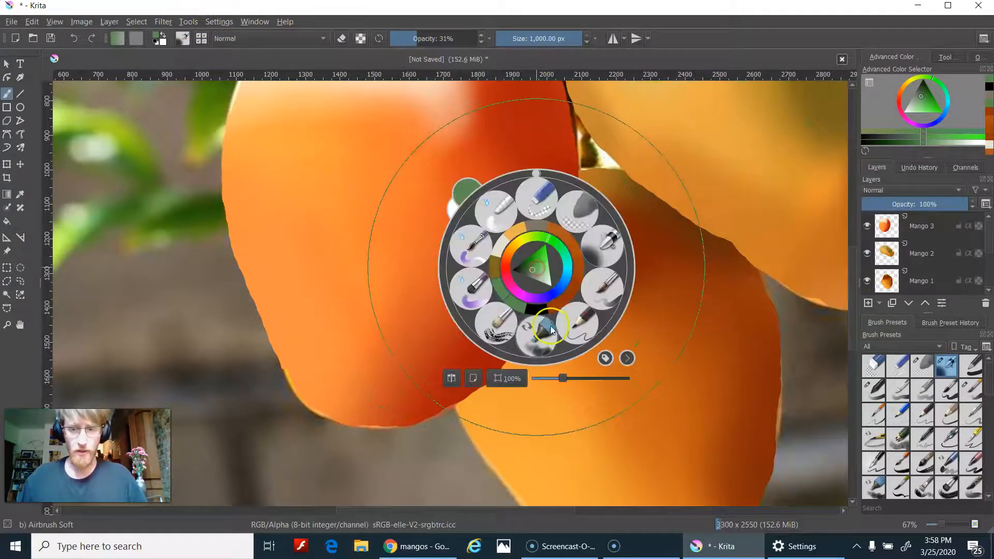
pyautogui.moveTo(555, 379); pyautogui.dragTo(518, 362)
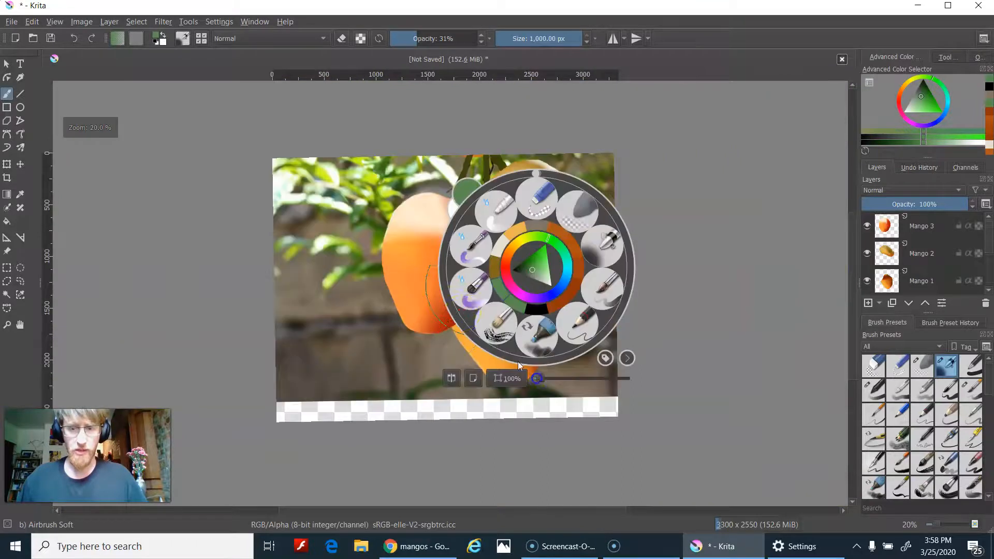
pyautogui.click(688, 222)
pyautogui.moveTo(988, 212); pyautogui.dragTo(987, 288)
pyautogui.click(922, 260)
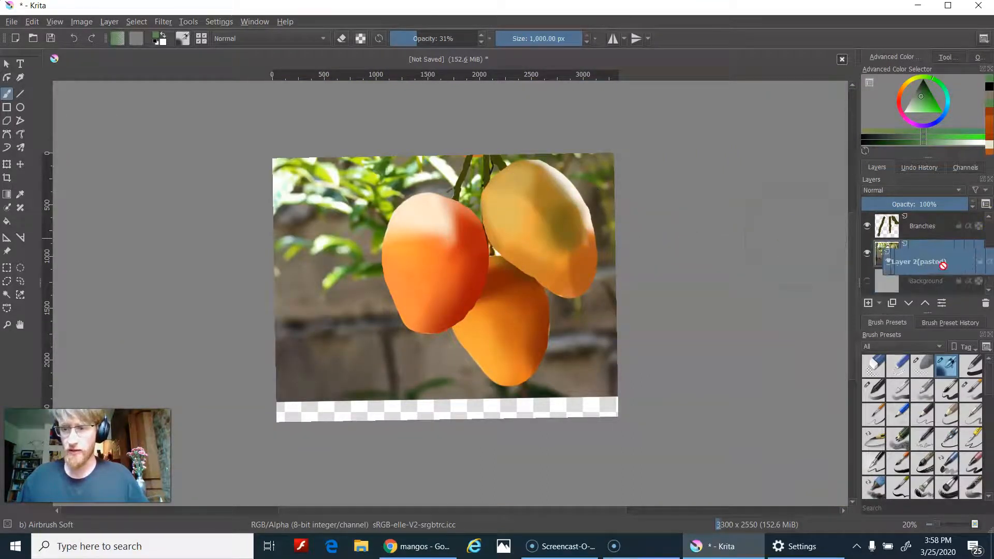
pyautogui.click(986, 304)
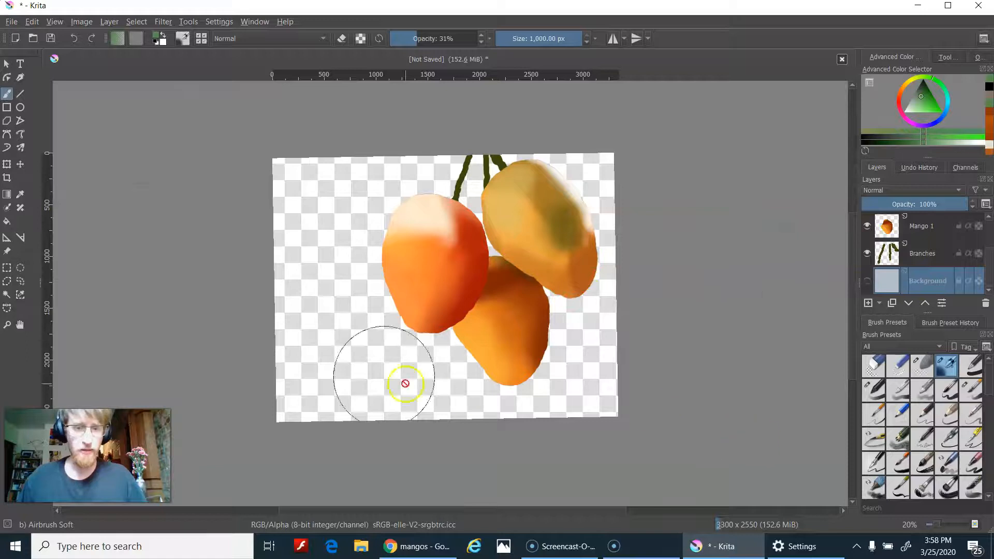
# Step: Select the white Background layer below Branches and make it visible
pyautogui.click(31, 22)
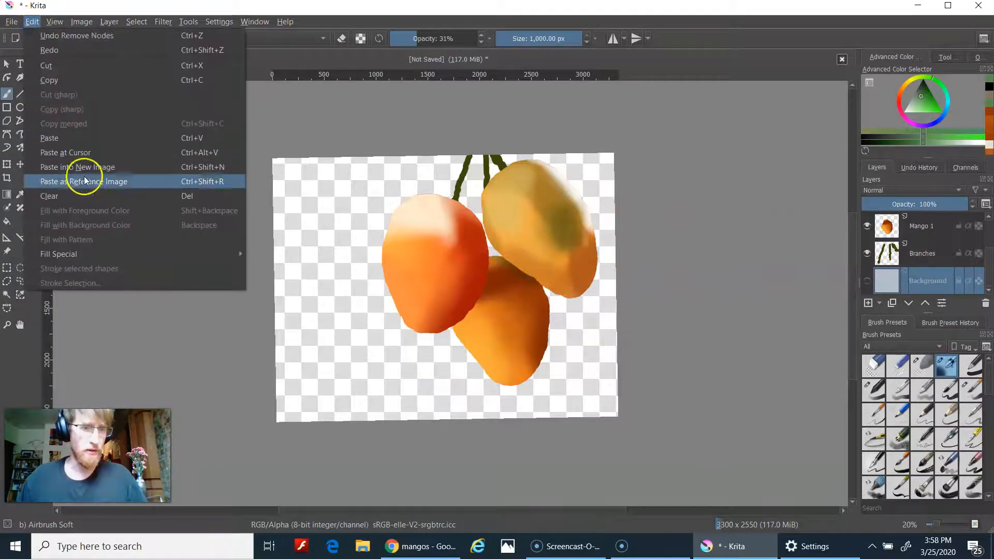
pyautogui.moveTo(88, 254)
pyautogui.click(930, 282)
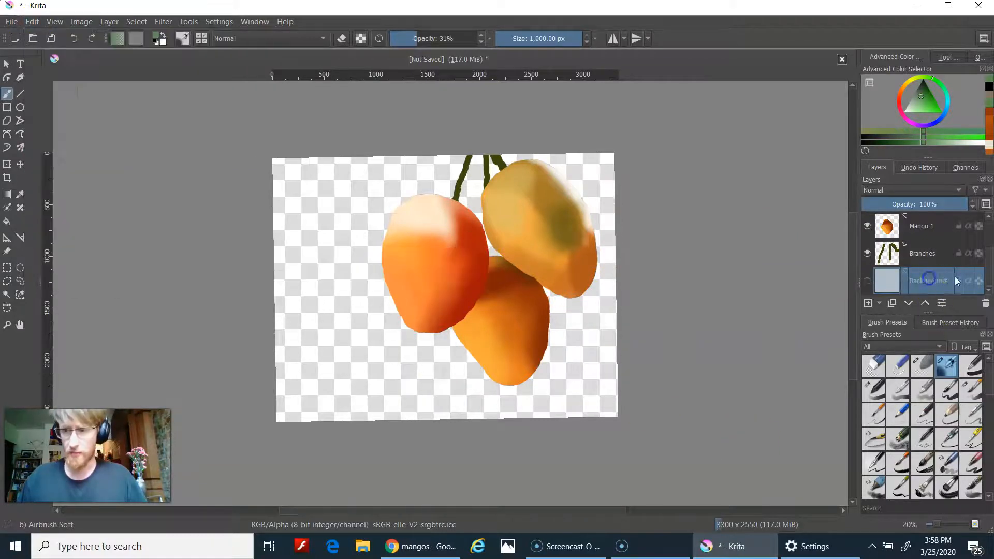
pyautogui.click(866, 281)
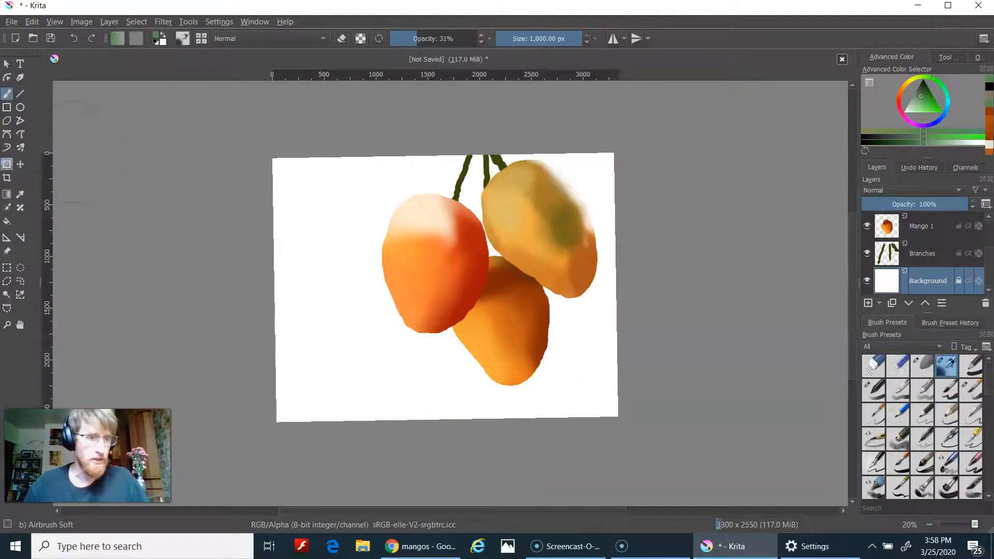
# Step: Pick a brighter green, unlock the Background layer and airbrush a soft green wash across its upper two thirds
pyautogui.rightClick(290, 212)
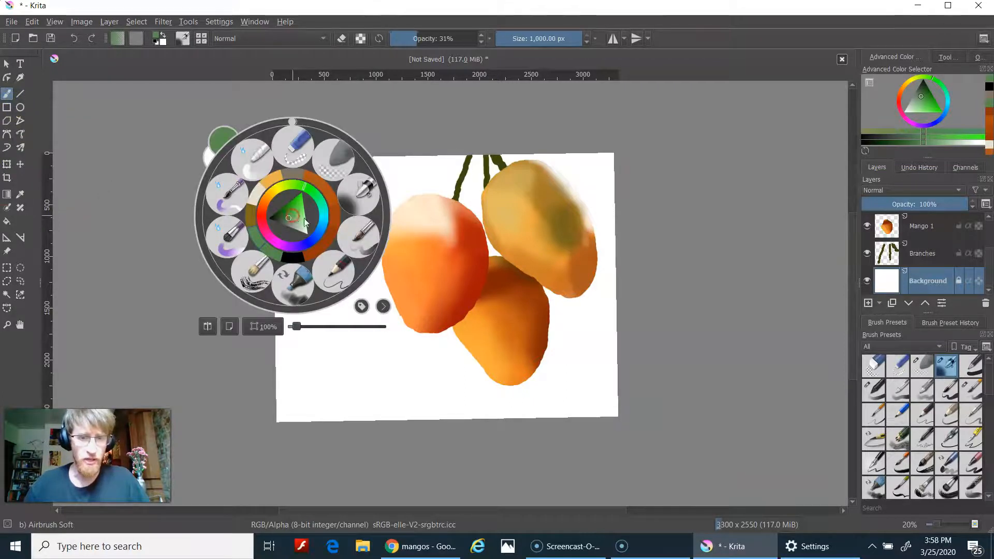
pyautogui.rightClick(290, 212)
pyautogui.rightClick(329, 216)
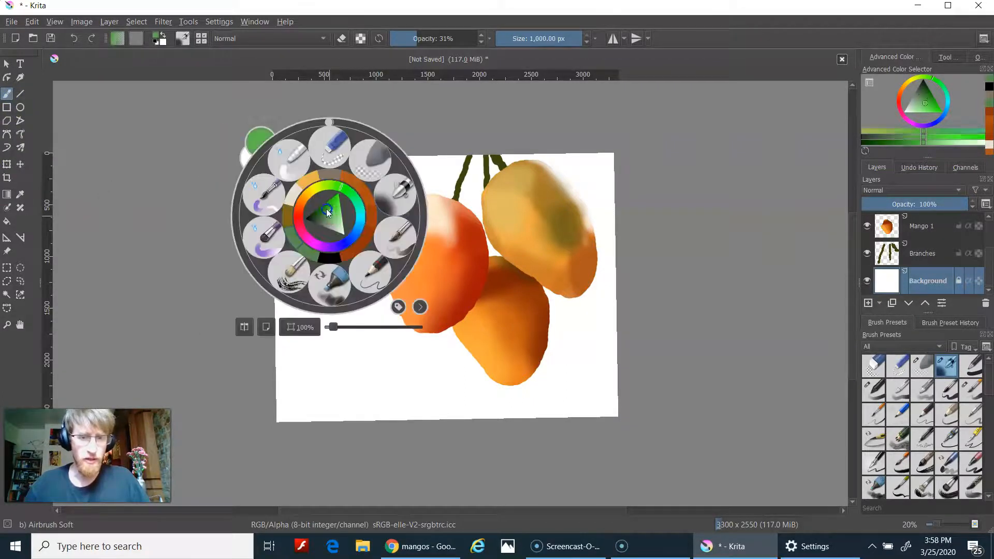
pyautogui.moveTo(331, 217); pyautogui.dragTo(334, 212)
pyautogui.click(435, 100)
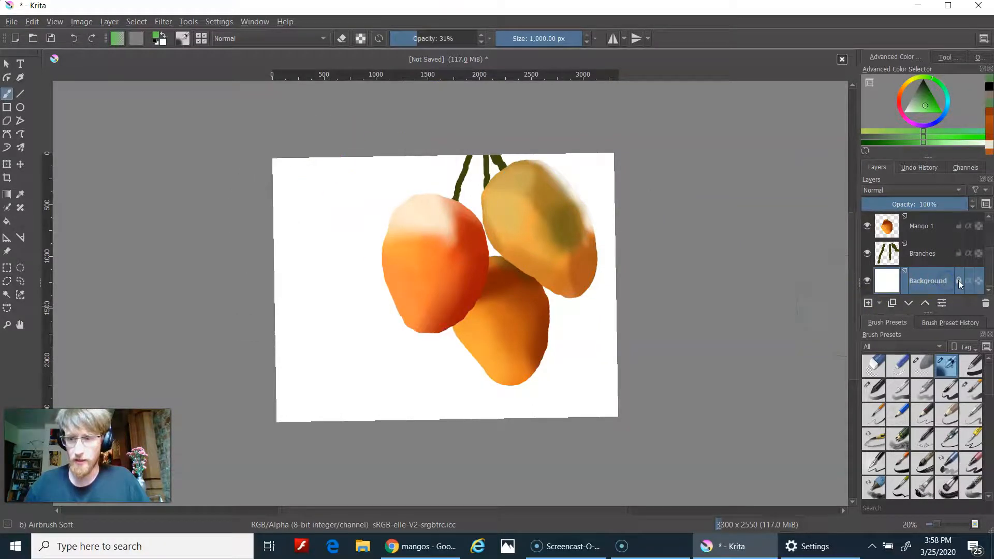
pyautogui.moveTo(326, 177)
pyautogui.mouseDown()
pyautogui.moveTo(408, 163)
pyautogui.moveTo(328, 167)
pyautogui.mouseUp()
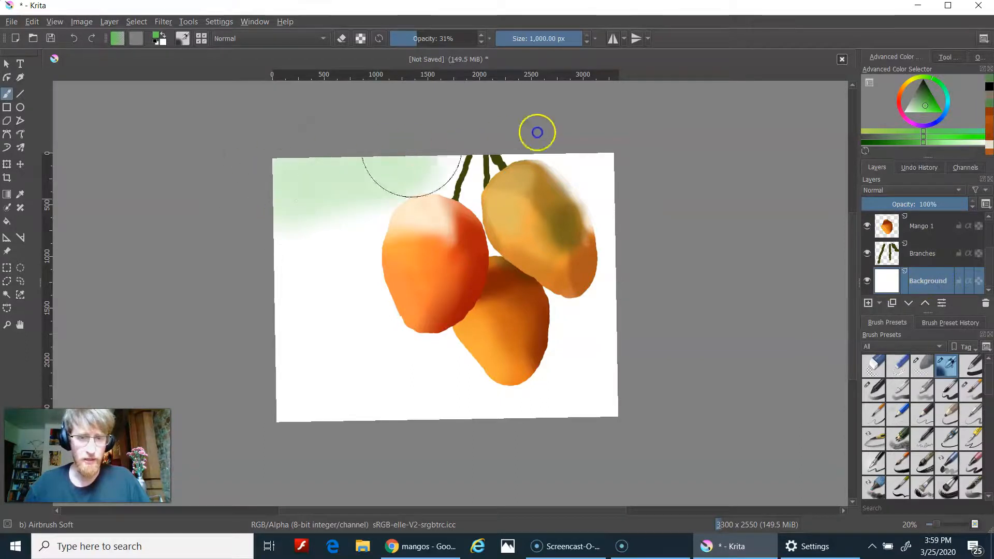
pyautogui.moveTo(538, 133); pyautogui.dragTo(180, 173)
pyautogui.moveTo(360, 195)
pyautogui.mouseDown()
pyautogui.moveTo(704, 174)
pyautogui.moveTo(560, 169)
pyautogui.moveTo(308, 203)
pyautogui.moveTo(213, 236)
pyautogui.mouseUp()
pyautogui.moveTo(301, 205)
pyautogui.mouseDown()
pyautogui.moveTo(713, 190)
pyautogui.moveTo(181, 259)
pyautogui.moveTo(669, 249)
pyautogui.moveTo(424, 273)
pyautogui.moveTo(219, 281)
pyautogui.moveTo(307, 237)
pyautogui.moveTo(679, 229)
pyautogui.mouseUp()
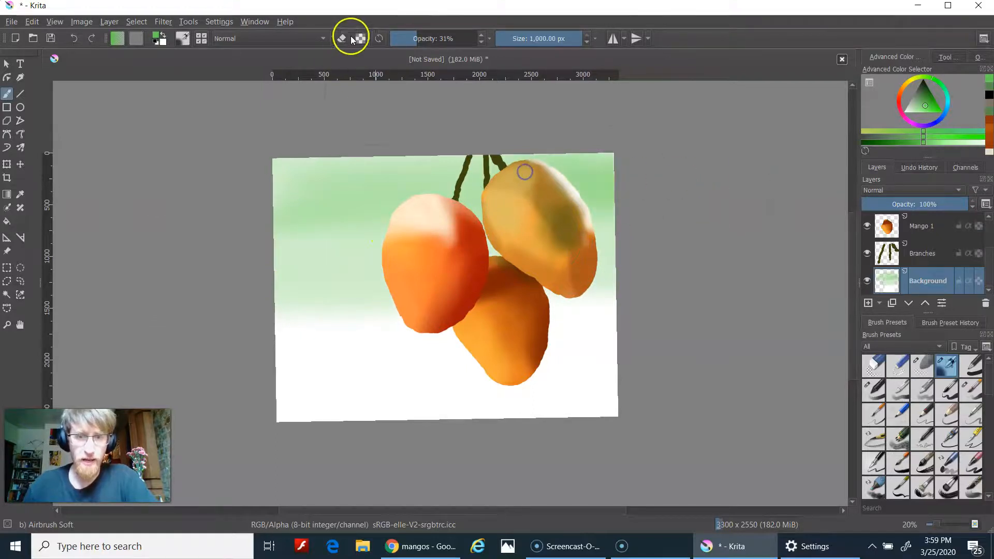
# Step: Raise the brush opacity to 100% and airbrush solid green across the upper two thirds of the Background layer
pyautogui.moveTo(413, 38); pyautogui.dragTo(487, 37)
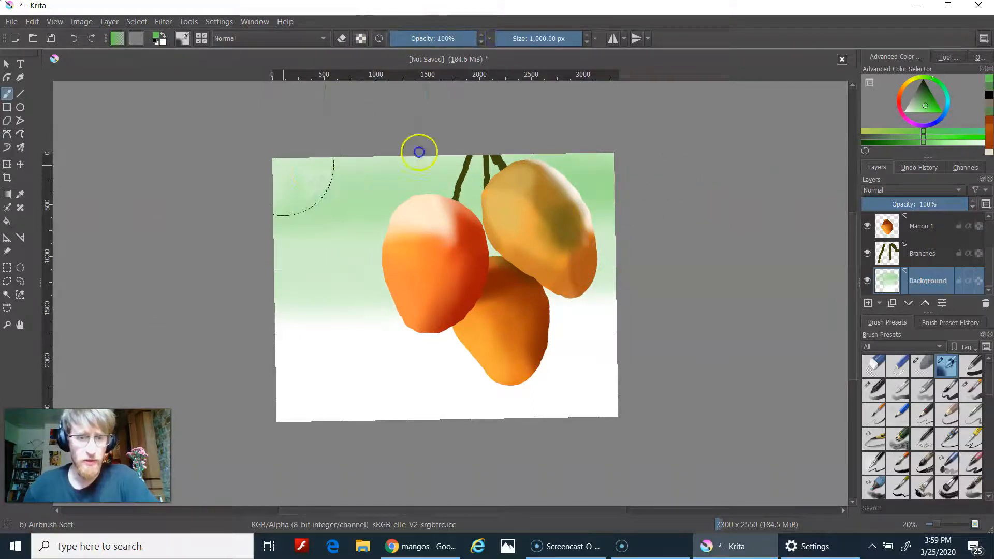
pyautogui.moveTo(419, 152); pyautogui.dragTo(671, 125)
pyautogui.moveTo(552, 182)
pyautogui.mouseDown()
pyautogui.moveTo(118, 238)
pyautogui.moveTo(664, 219)
pyautogui.moveTo(773, 219)
pyautogui.moveTo(792, 231)
pyautogui.moveTo(465, 298)
pyautogui.moveTo(211, 300)
pyautogui.moveTo(332, 270)
pyautogui.moveTo(746, 268)
pyautogui.moveTo(149, 295)
pyautogui.mouseUp()
# Step: Switch to the recently used orange-brown and airbrush it across the lower third of the background up to the green
pyautogui.rightClick(381, 368)
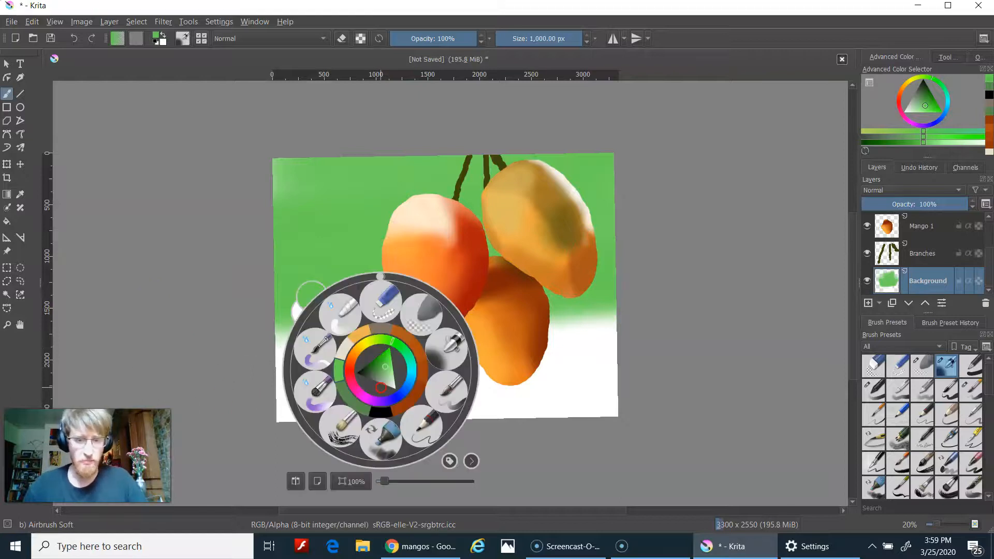
pyautogui.click(417, 385)
pyautogui.moveTo(606, 404)
pyautogui.mouseDown()
pyautogui.moveTo(267, 431)
pyautogui.moveTo(537, 411)
pyautogui.moveTo(710, 366)
pyautogui.moveTo(716, 348)
pyautogui.moveTo(514, 403)
pyautogui.moveTo(323, 406)
pyautogui.moveTo(167, 392)
pyautogui.moveTo(557, 383)
pyautogui.moveTo(692, 369)
pyautogui.moveTo(712, 353)
pyautogui.mouseUp()
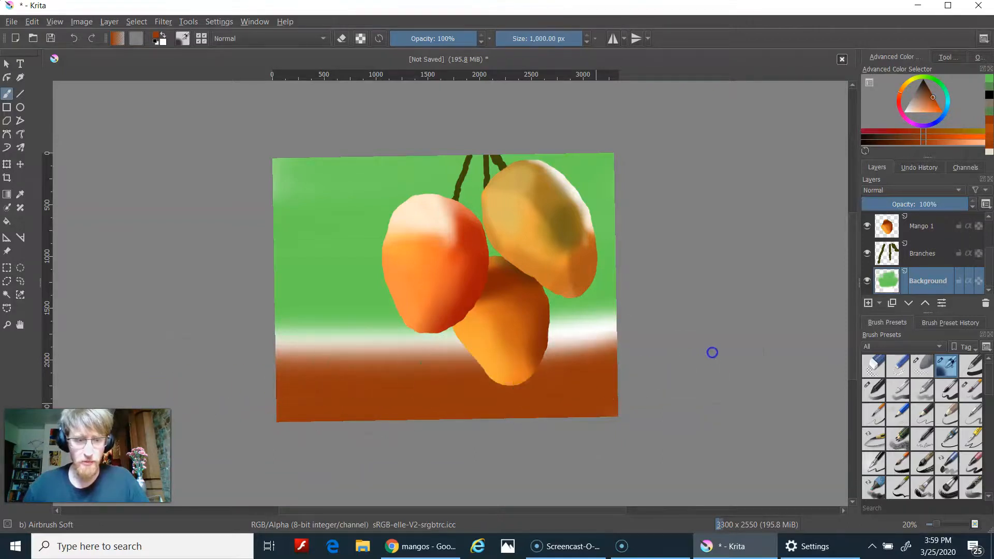
pyautogui.moveTo(575, 361)
pyautogui.mouseDown()
pyautogui.moveTo(340, 404)
pyautogui.moveTo(228, 406)
pyautogui.moveTo(123, 393)
pyautogui.mouseUp()
pyautogui.moveTo(230, 364)
pyautogui.mouseDown()
pyautogui.moveTo(521, 357)
pyautogui.moveTo(715, 339)
pyautogui.mouseUp()
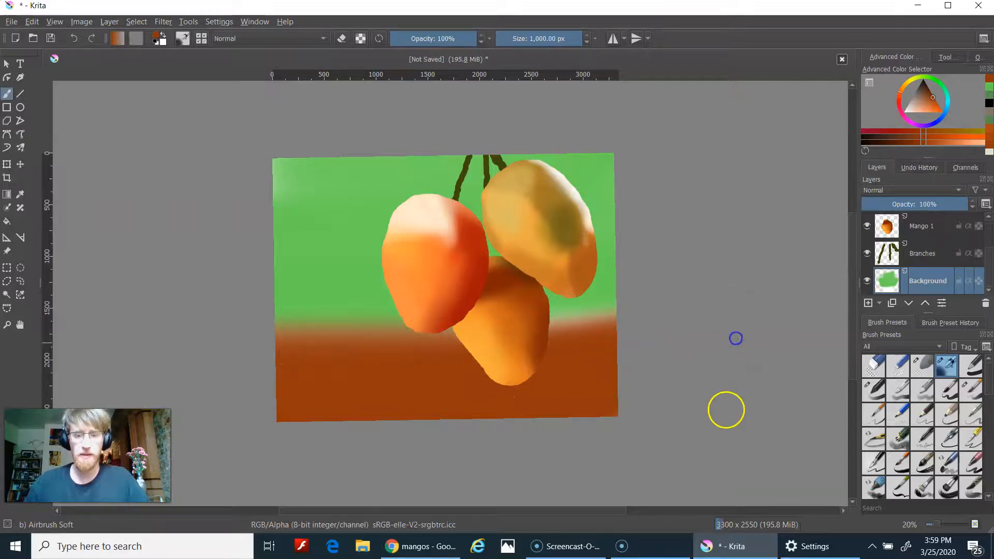
pyautogui.moveTo(634, 235); pyautogui.dragTo(571, 361)
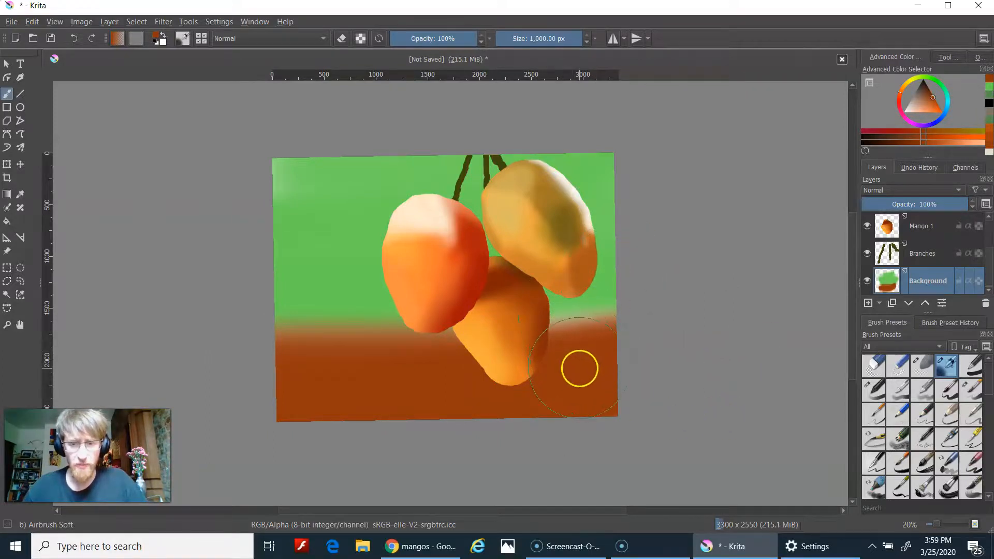
# Step: Choose the recently used grey-brown and airbrush it over the orange-brown ground along the bottom of the background
pyautogui.rightClick(581, 371)
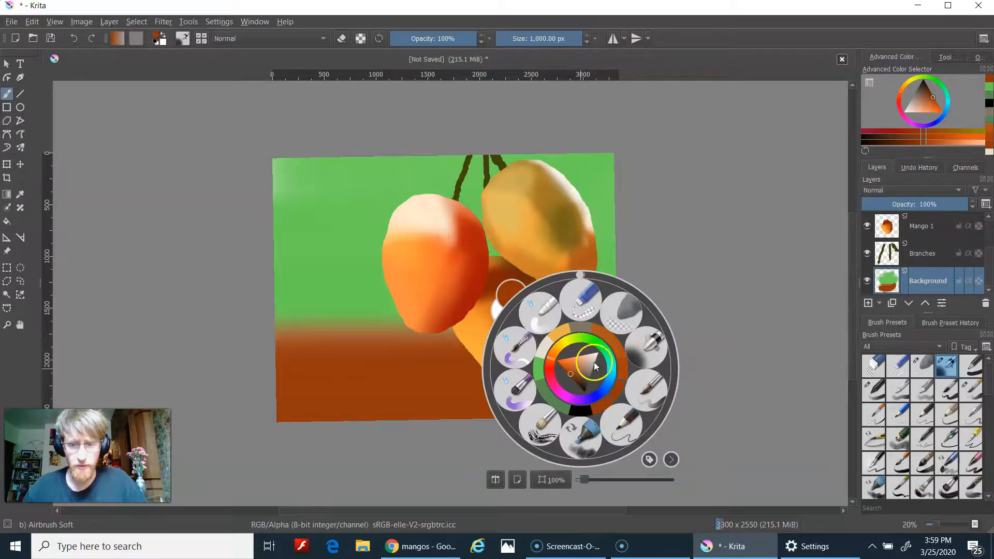
pyautogui.click(578, 329)
pyautogui.moveTo(643, 377)
pyautogui.mouseDown()
pyautogui.moveTo(374, 417)
pyautogui.moveTo(236, 425)
pyautogui.moveTo(210, 402)
pyautogui.moveTo(624, 381)
pyautogui.moveTo(783, 339)
pyautogui.moveTo(751, 330)
pyautogui.moveTo(539, 357)
pyautogui.moveTo(190, 357)
pyautogui.moveTo(429, 376)
pyautogui.mouseUp()
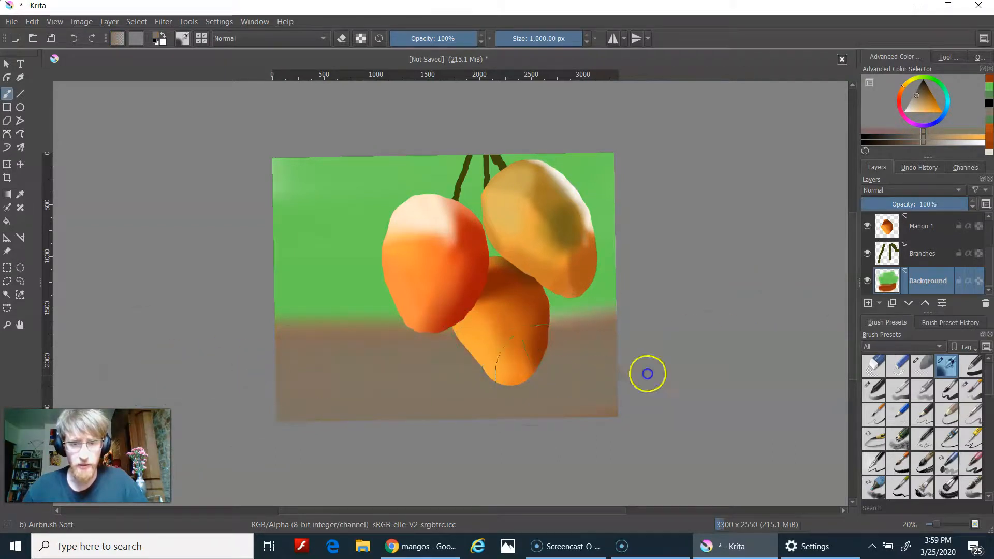
pyautogui.moveTo(531, 357)
pyautogui.mouseDown()
pyautogui.moveTo(423, 369)
pyautogui.moveTo(510, 423)
pyautogui.moveTo(650, 420)
pyautogui.mouseUp()
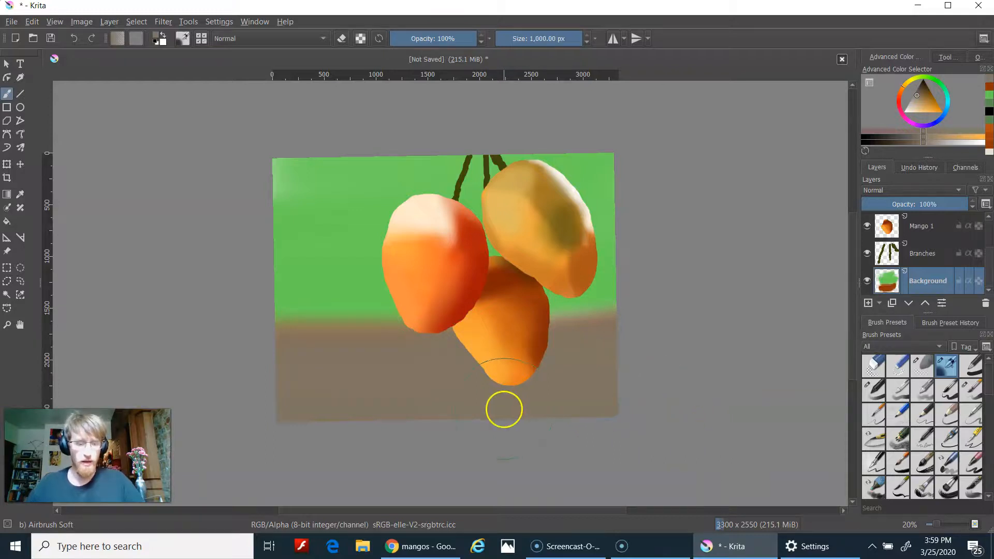
# Step: Save the painting as a Krita document named Mango in the Memorial Portrait folder
pyautogui.click(11, 22)
pyautogui.click(29, 79)
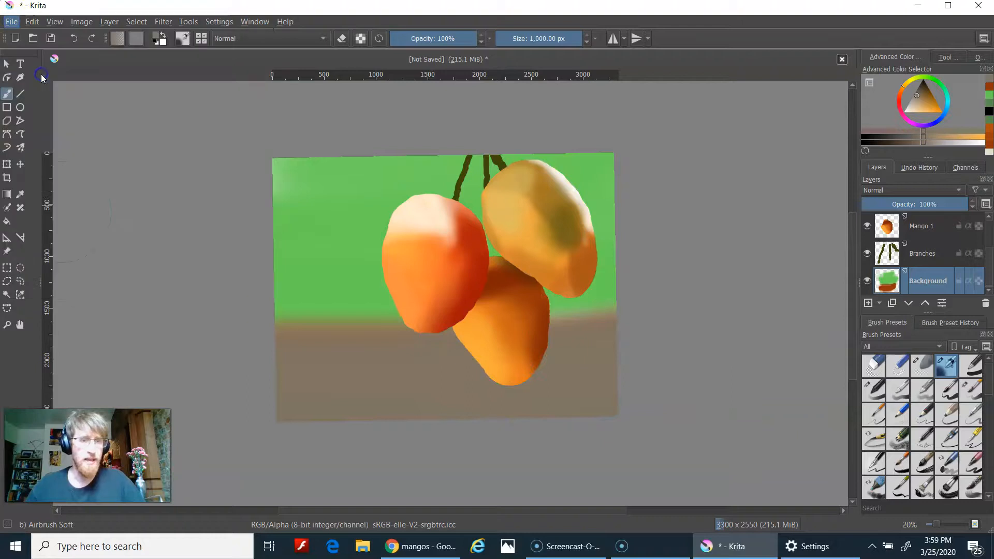
pyautogui.click(343, 257)
pyautogui.write('Mango')
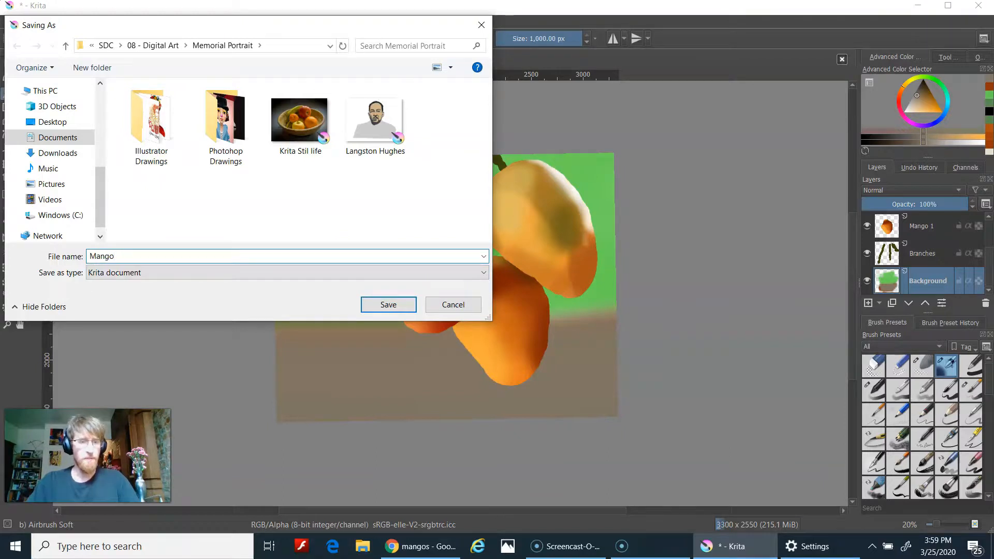
pyautogui.press('Return')
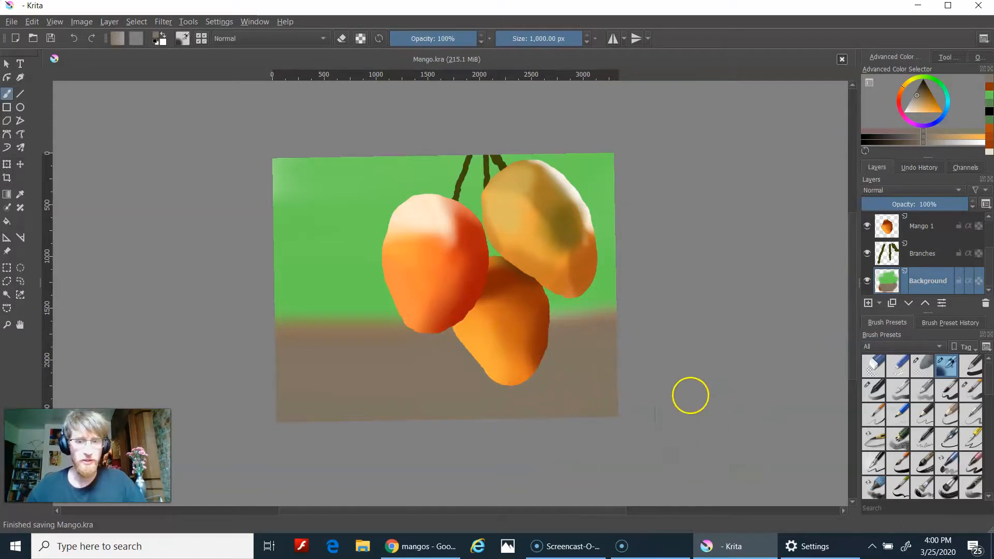
# Step: Save a copy of the painting as a JPEG image named Mango in the same folder, at 100% quality
pyautogui.click(21, 21)
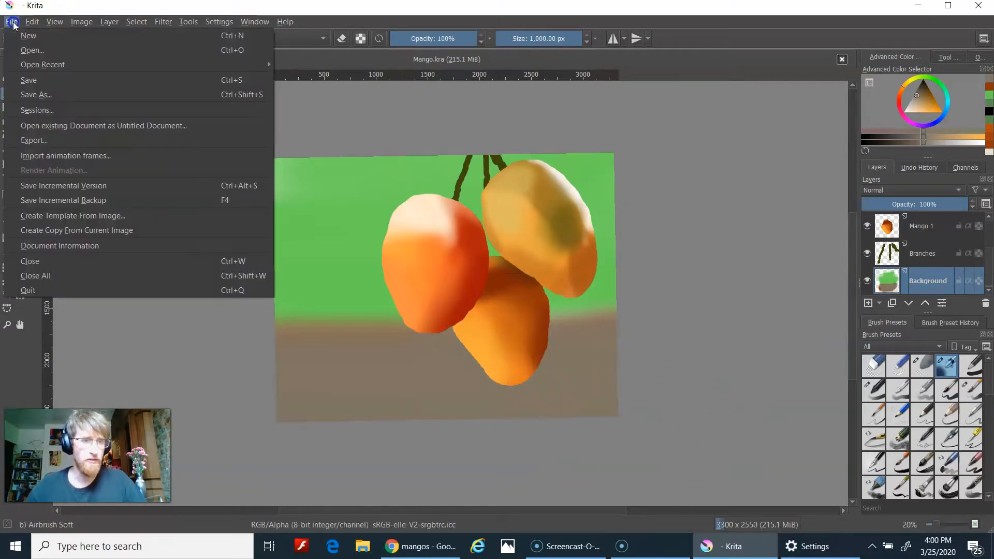
pyautogui.click(51, 96)
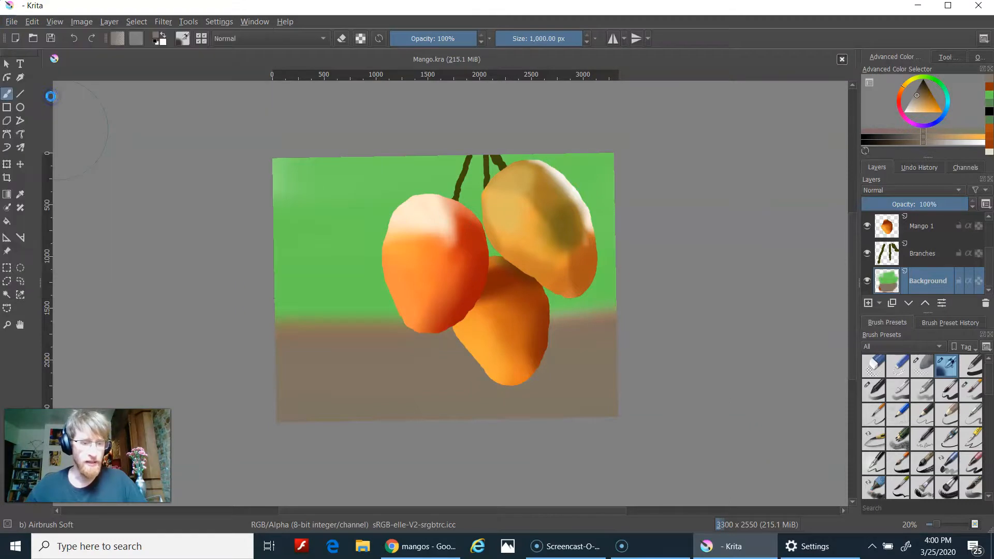
pyautogui.click(153, 270)
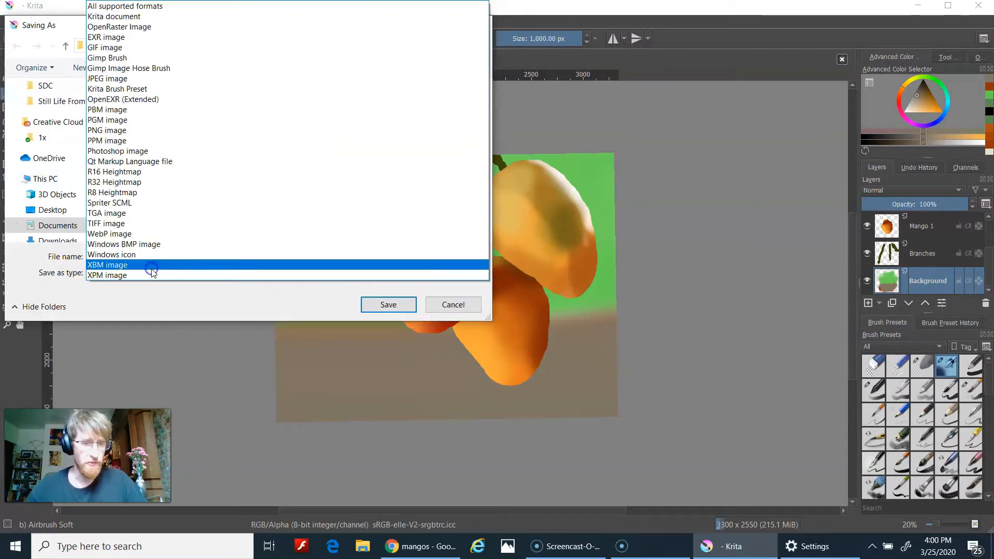
pyautogui.click(145, 74)
pyautogui.click(403, 307)
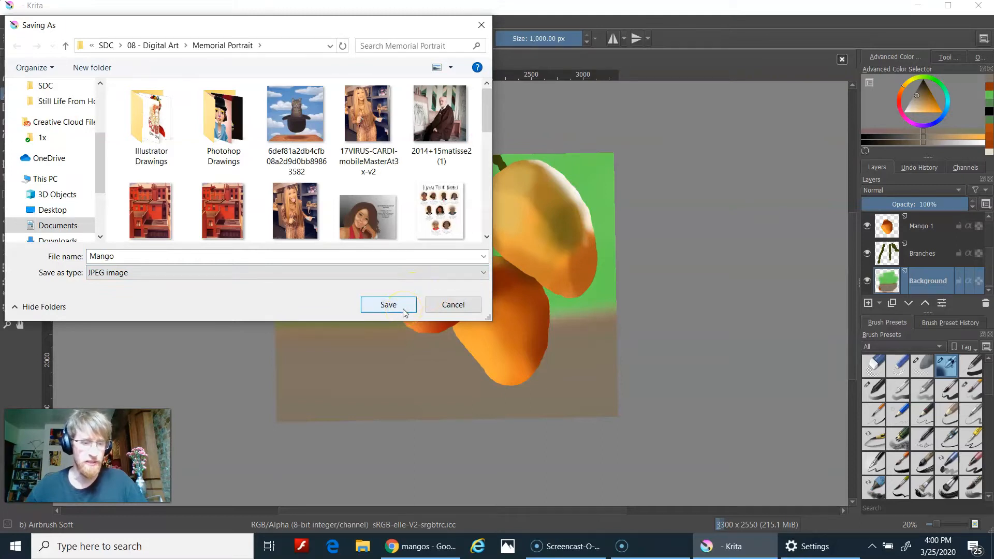
pyautogui.click(403, 308)
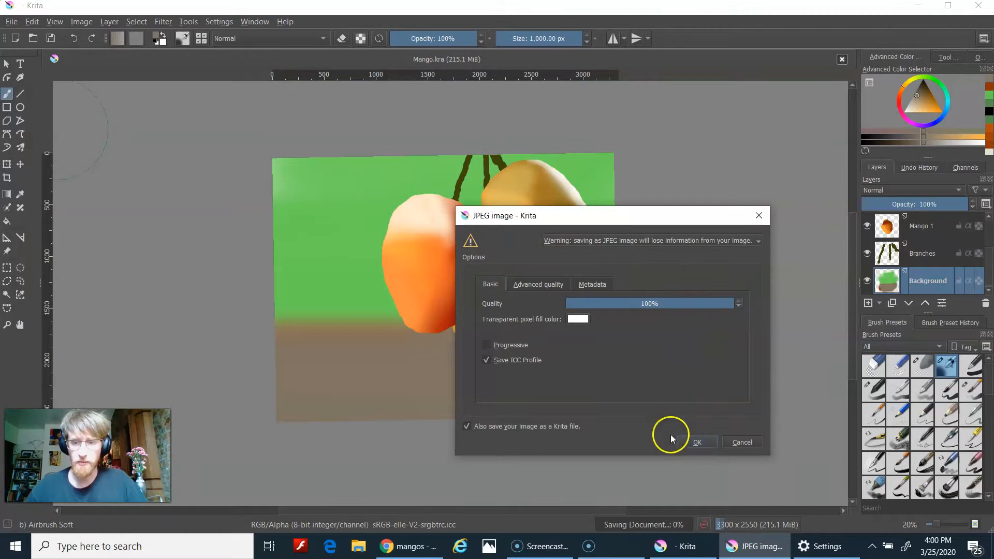
pyautogui.click(696, 446)
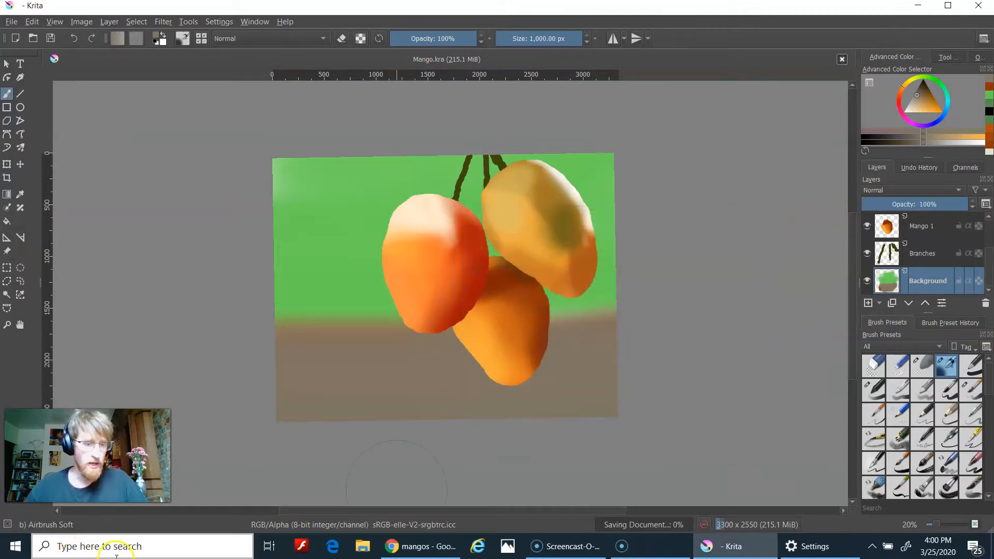